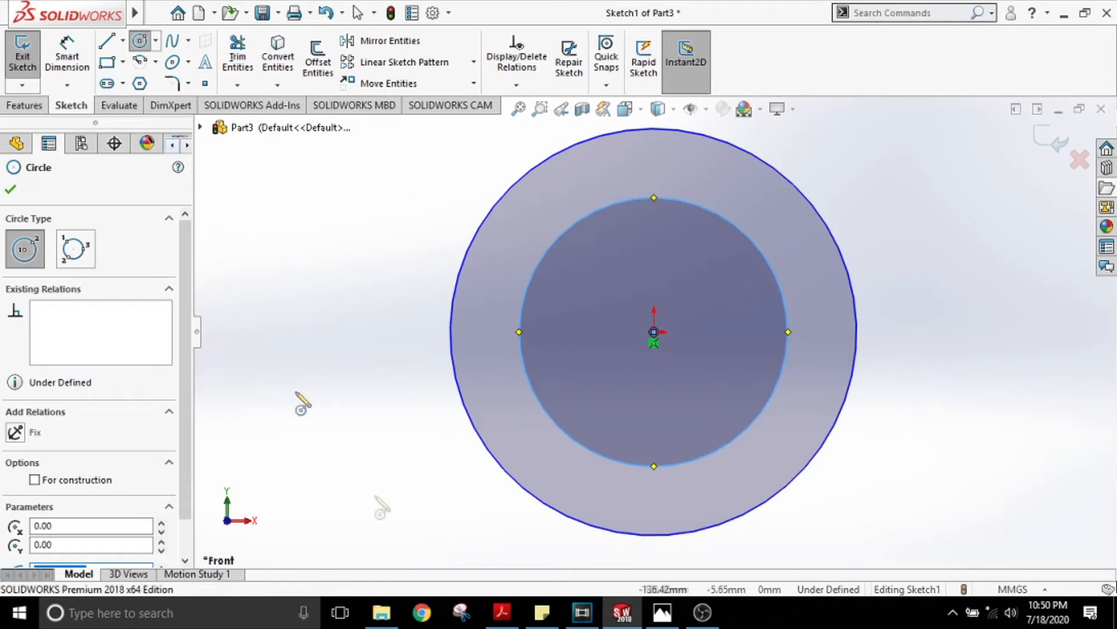
Check the reference drawing and dimension the outer circle with a 40 mm diameter
left_click(54, 62)
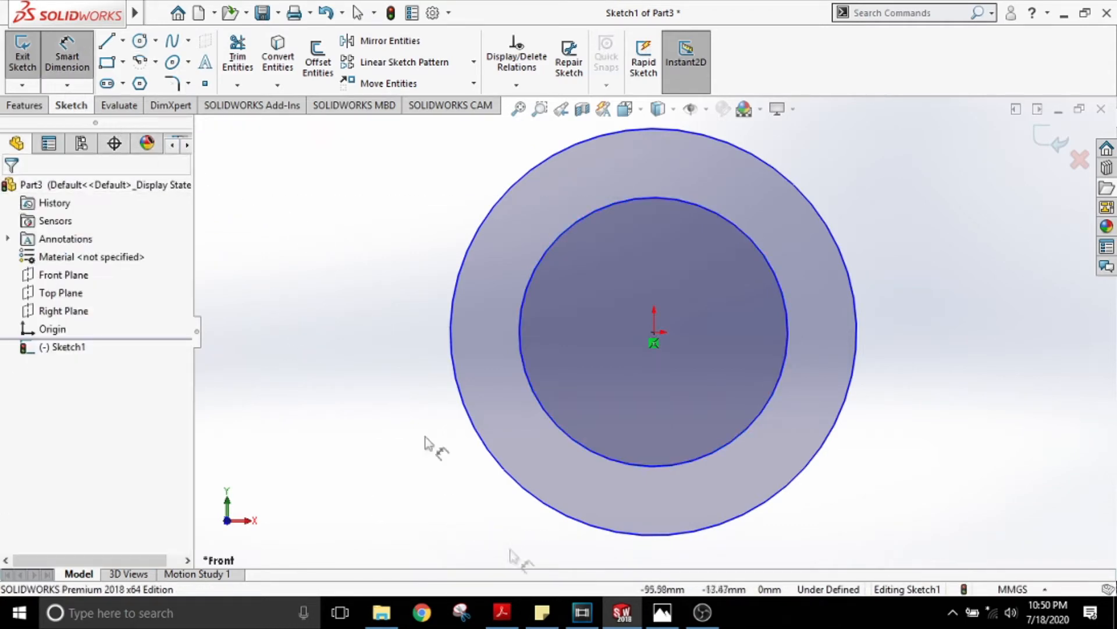
left_click(662, 611)
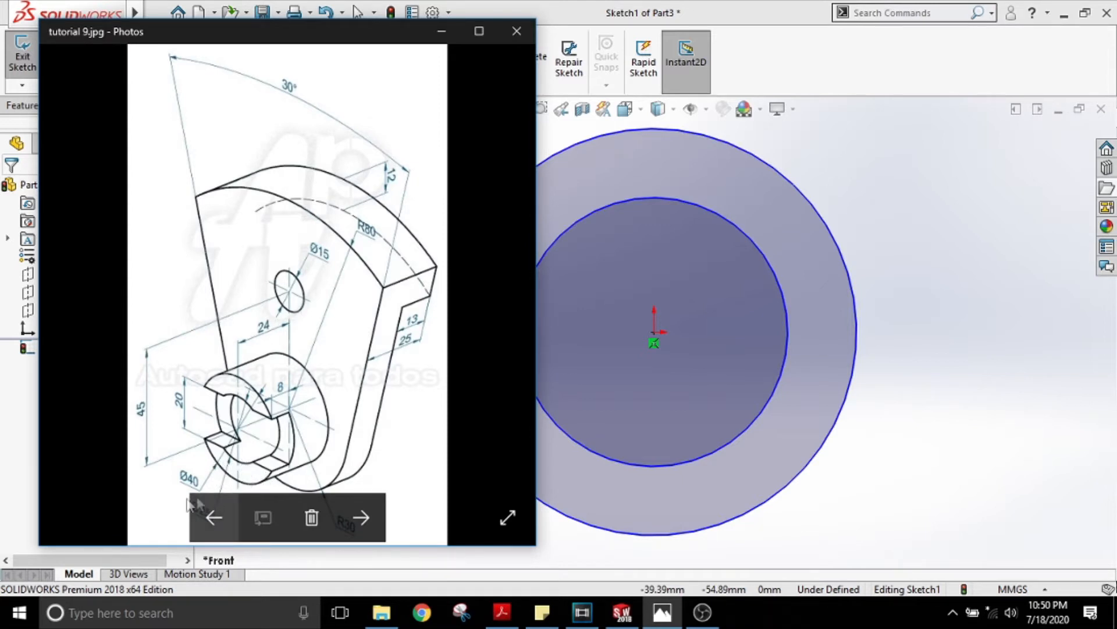
left_click(442, 31)
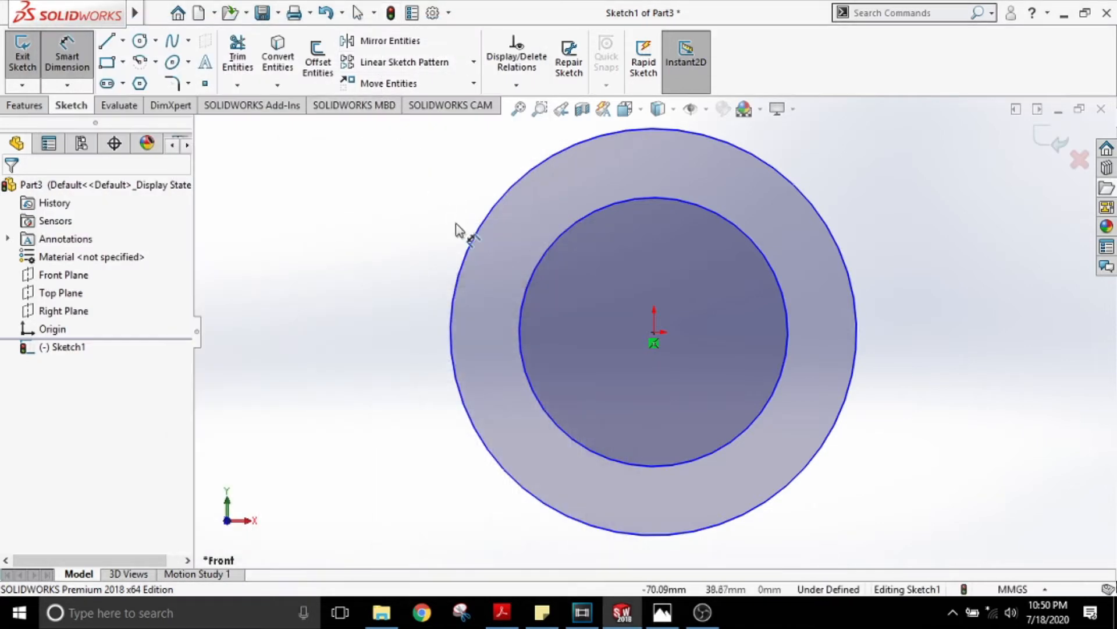
left_click(464, 264)
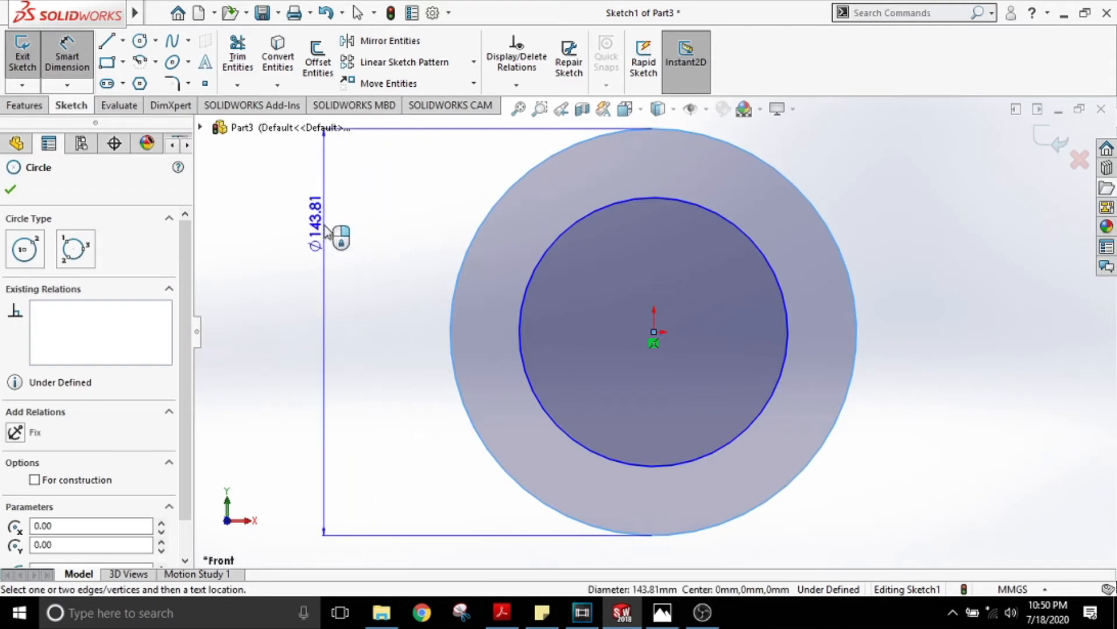
left_click(337, 233)
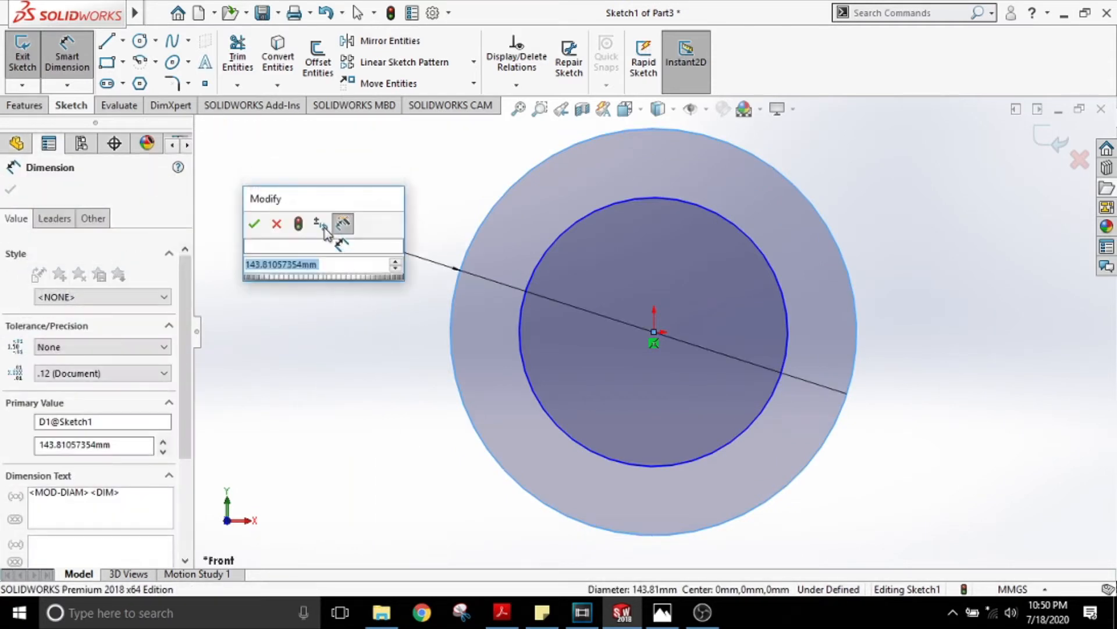
type("40")
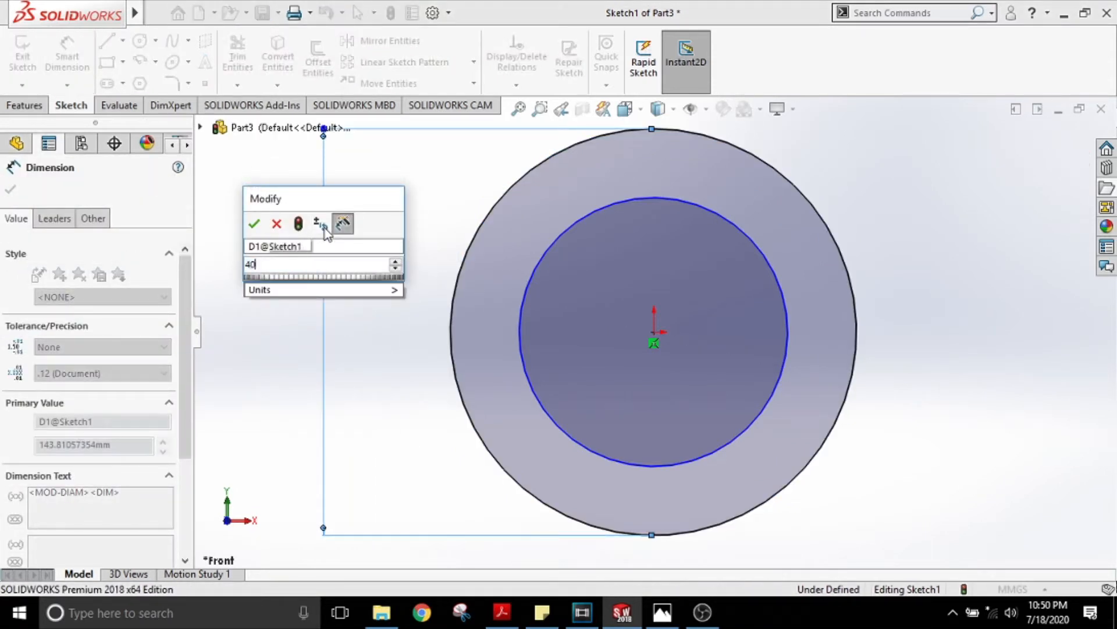
mouse_move(349, 289)
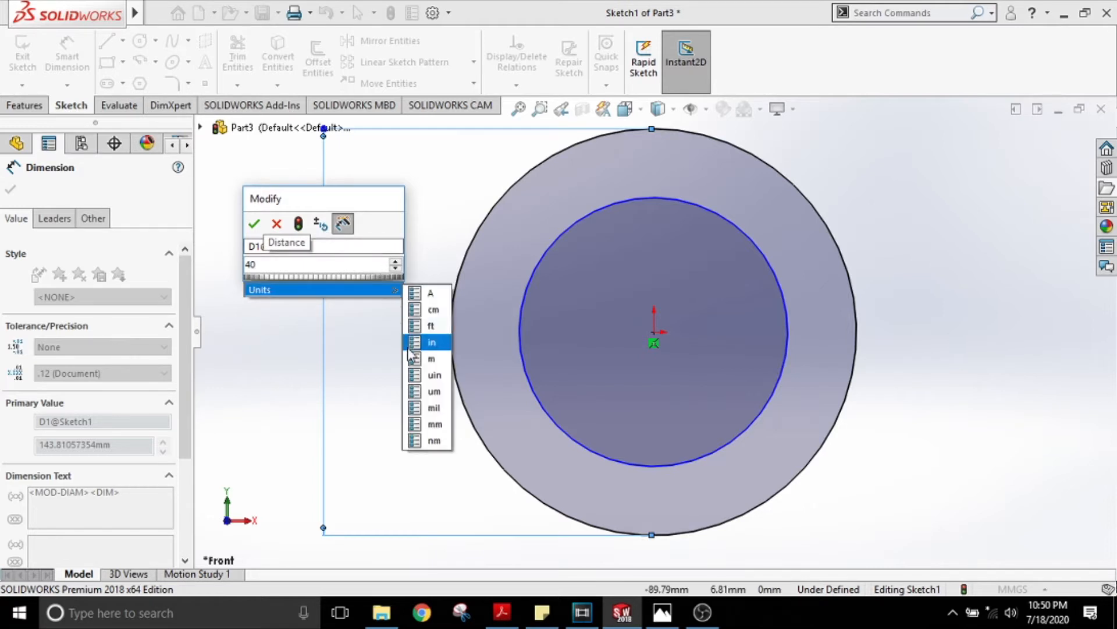
left_click(418, 425)
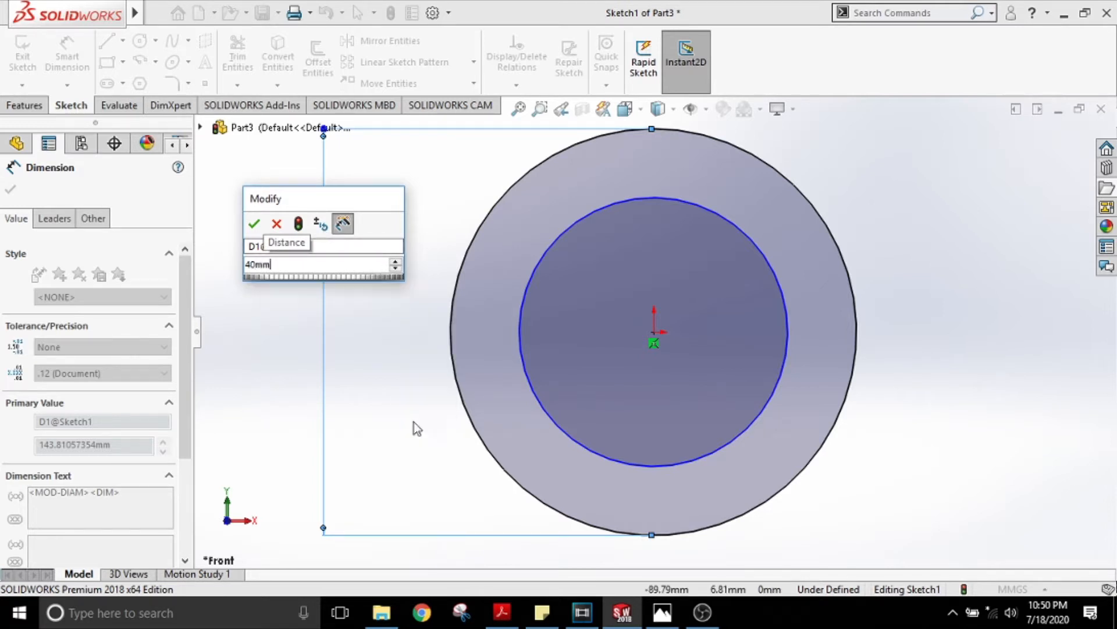
left_click(253, 223)
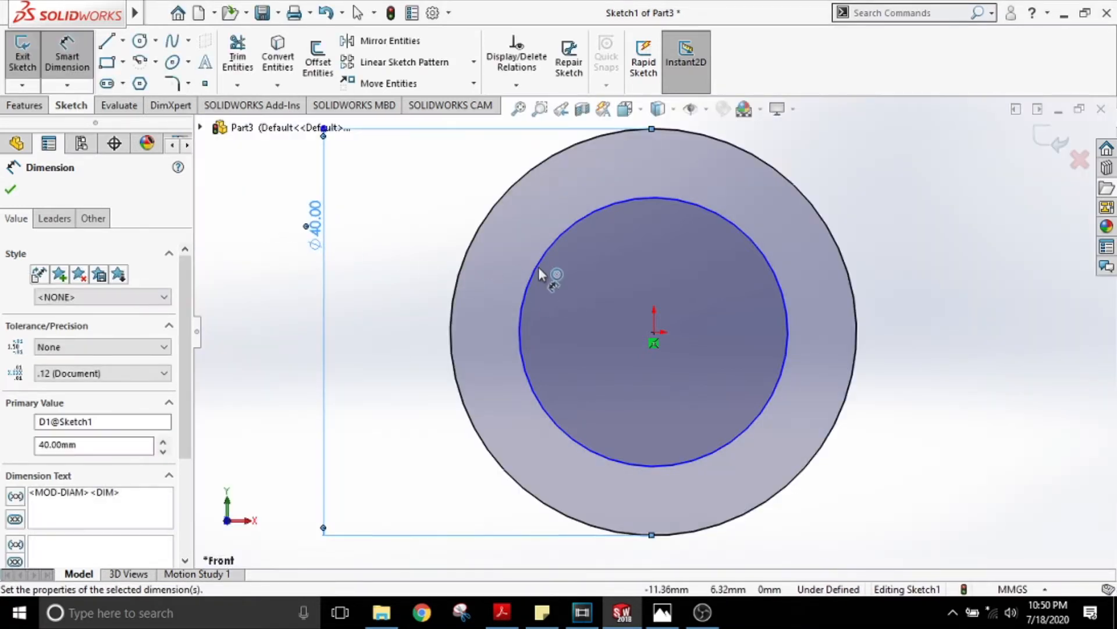
Dimension the inner circle with a 25 mm diameter
left_click(535, 265)
left_click(389, 282)
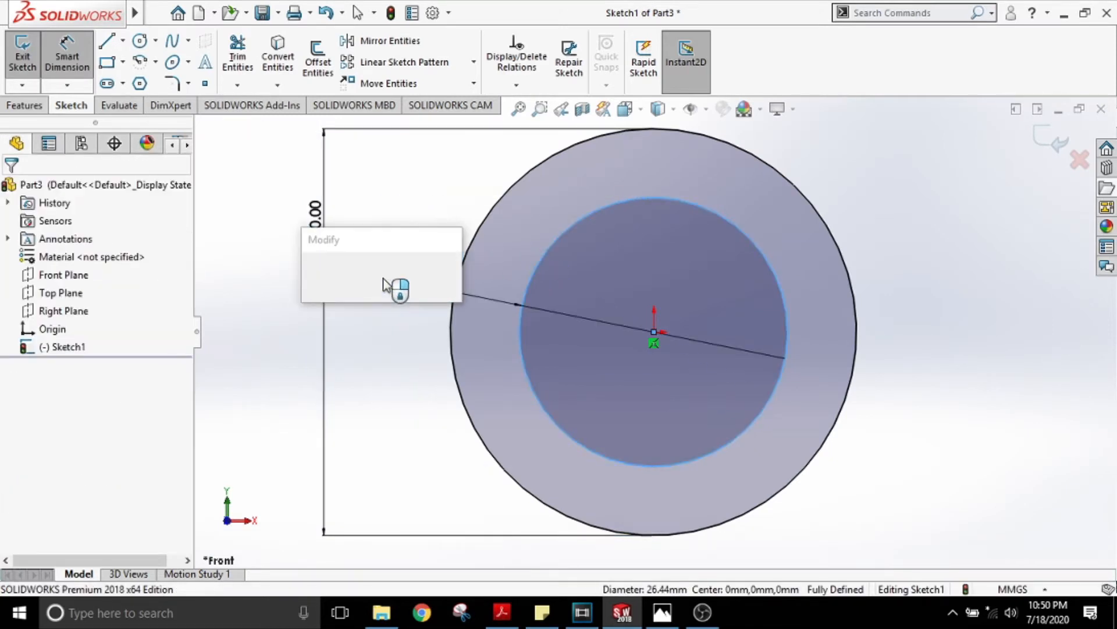
type("25")
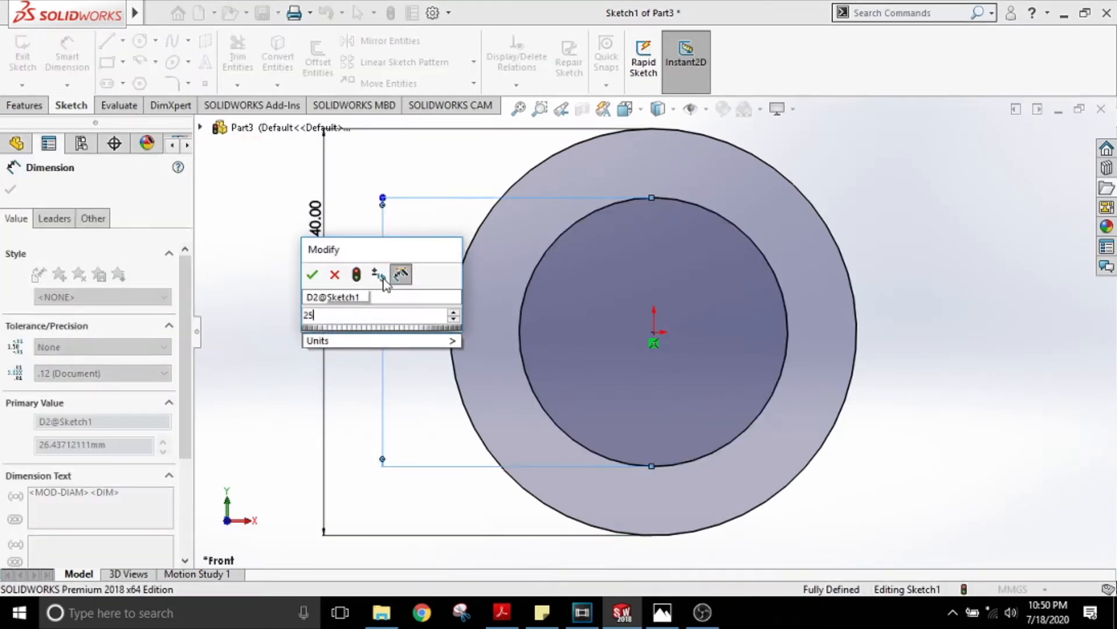
mouse_move(459, 342)
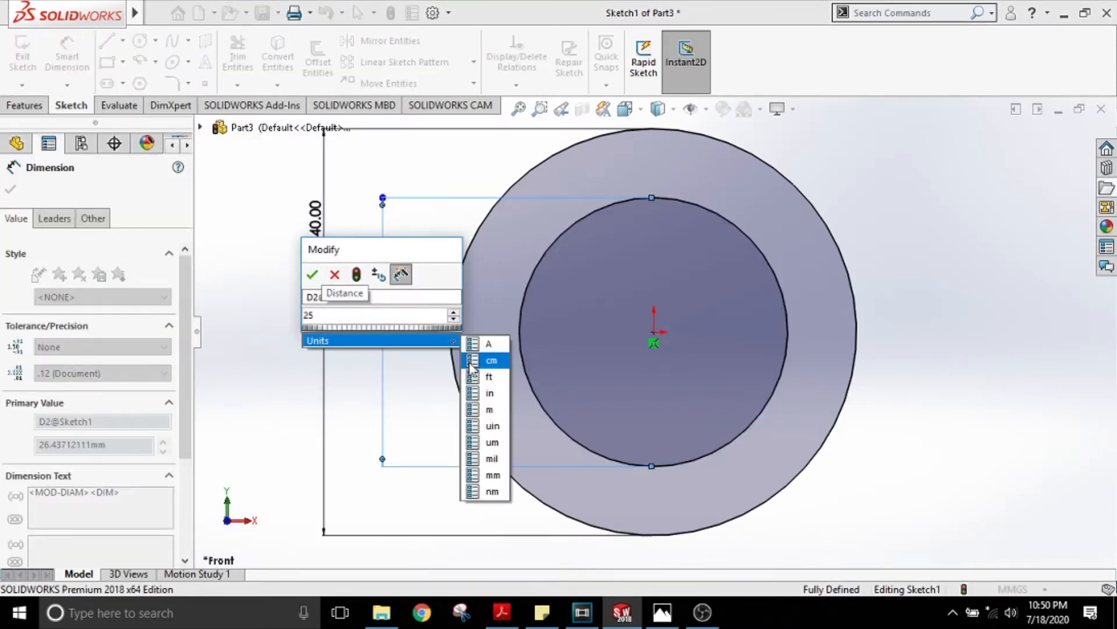
left_click(486, 477)
left_click(313, 274)
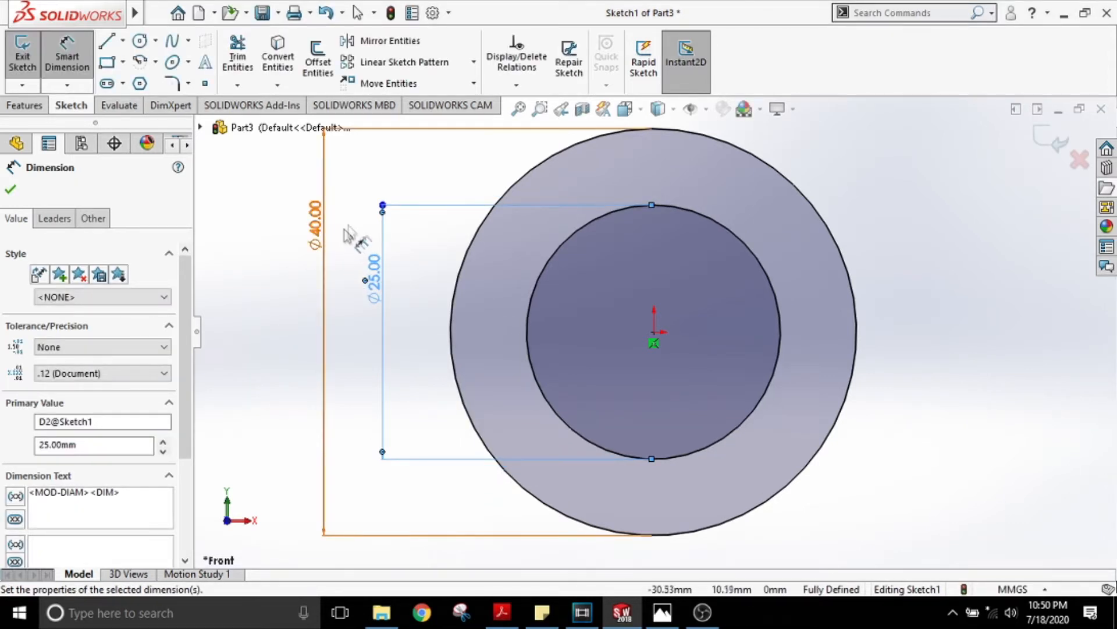
Close the sketch, check the reference drawing, and extrude the ring profile as a blind boss 24 mm deep
left_click(24, 56)
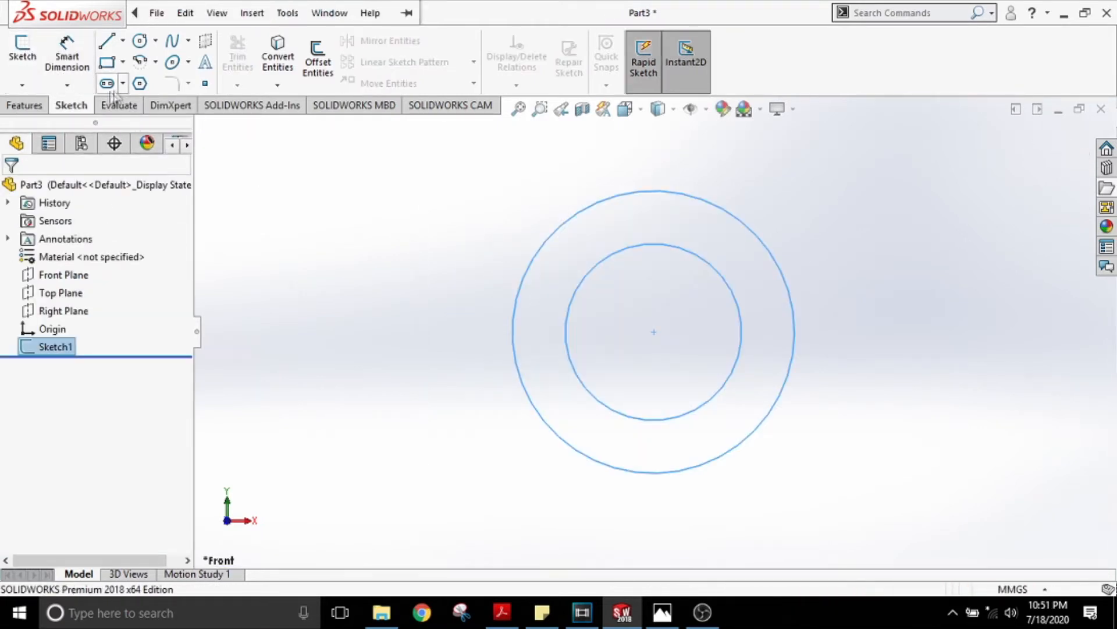
left_click(21, 107)
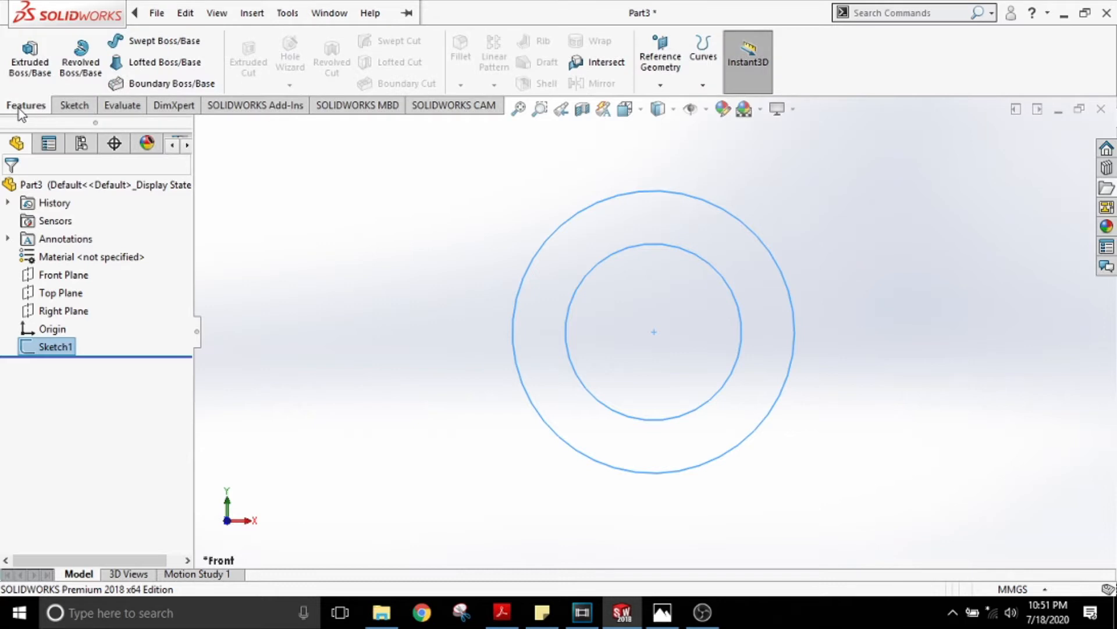
left_click(30, 69)
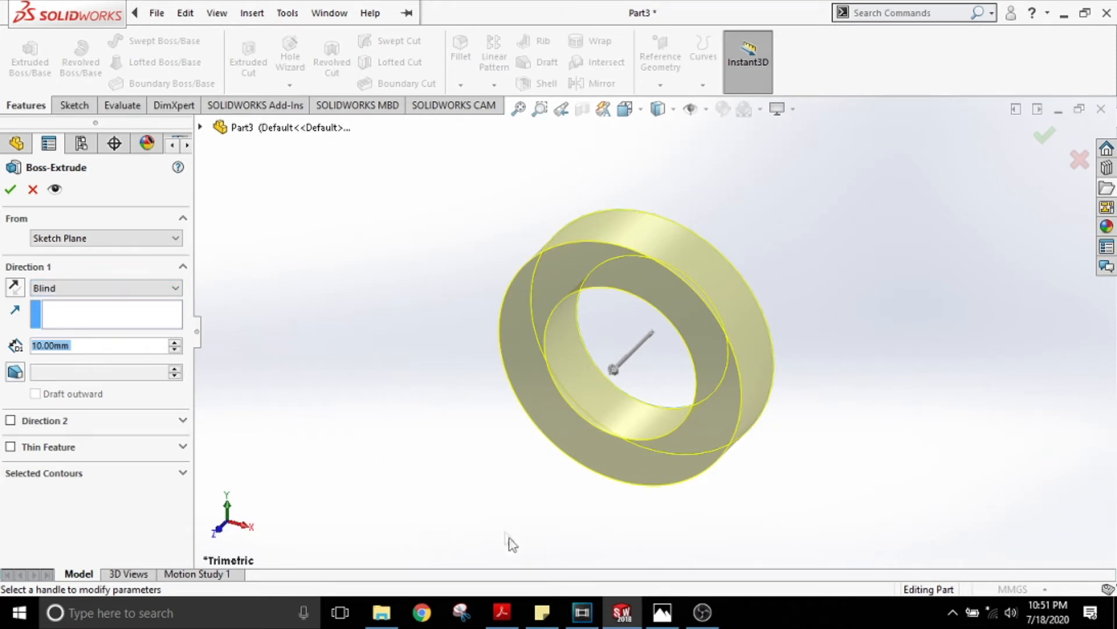
left_click(662, 611)
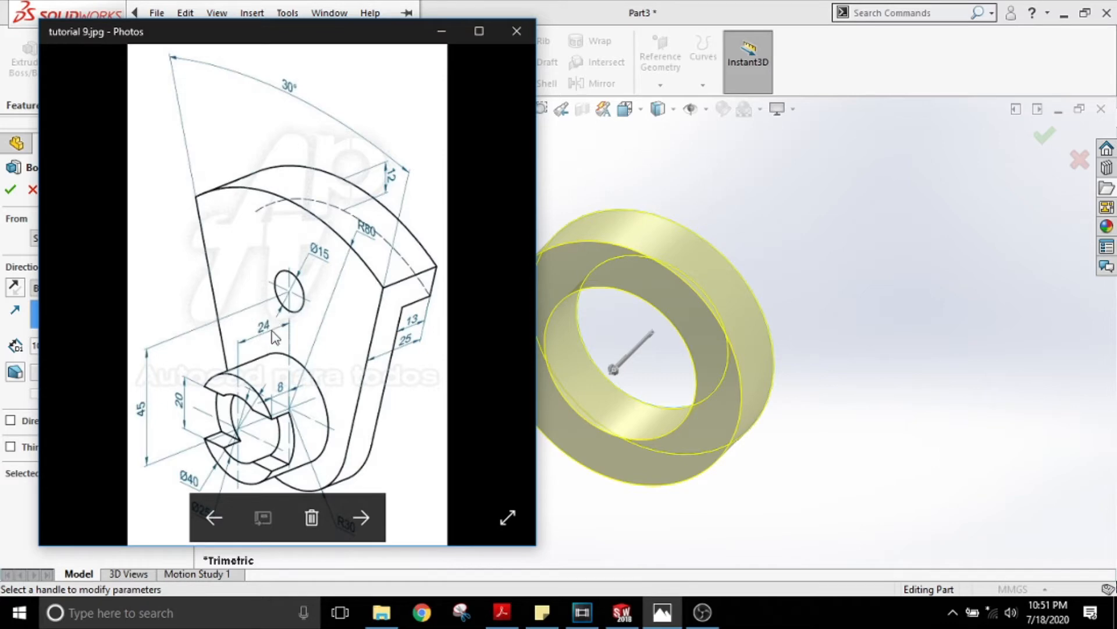
left_click(442, 31)
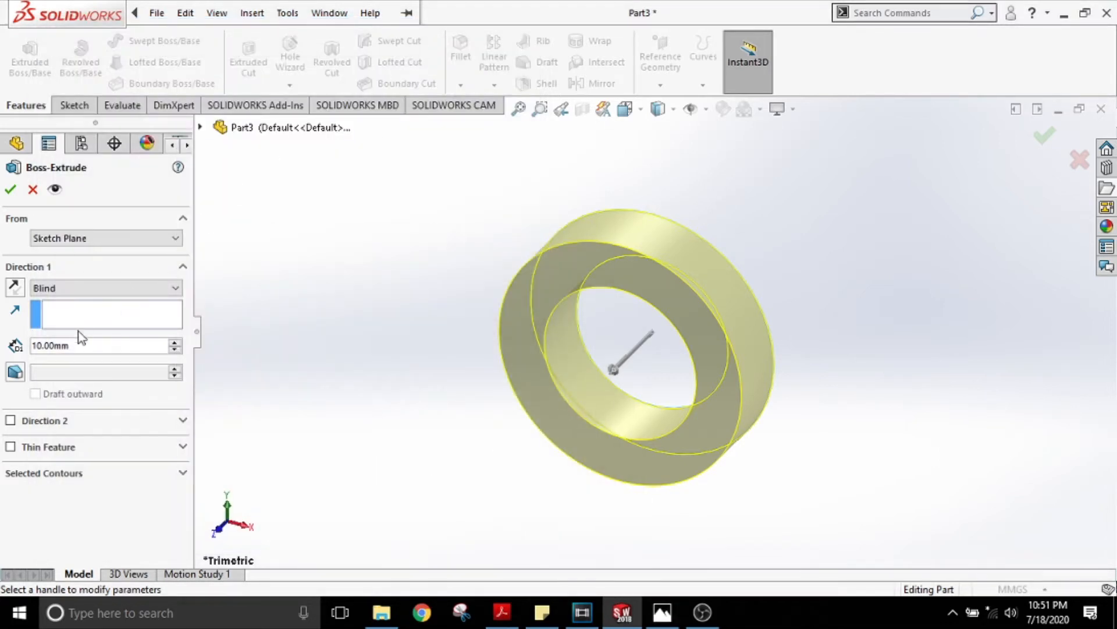
double_click(65, 346)
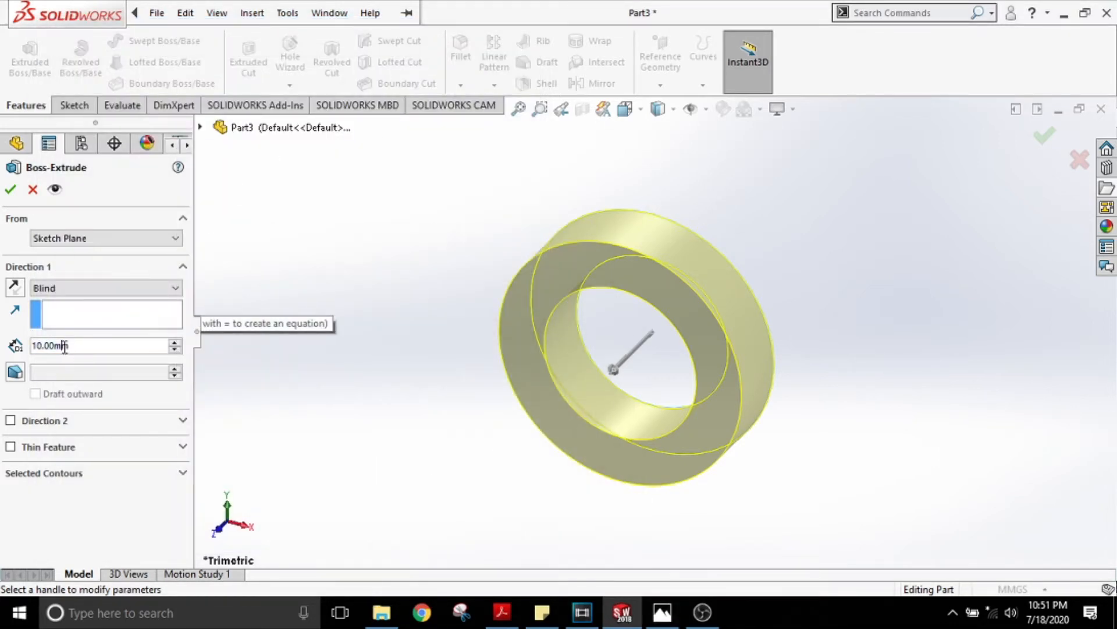
type("24")
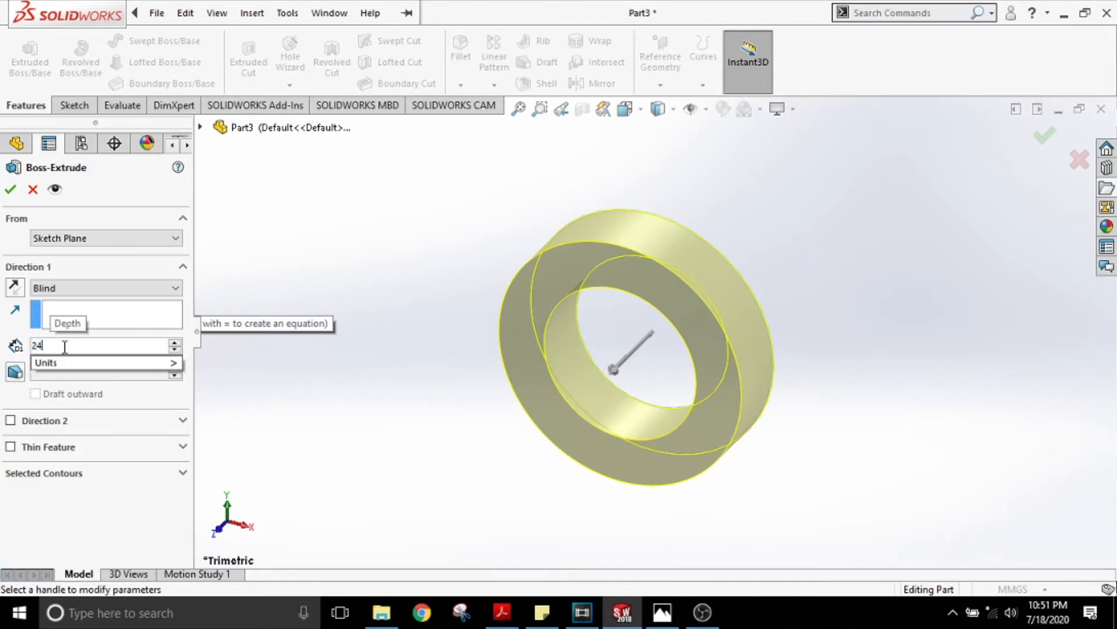
mouse_move(111, 364)
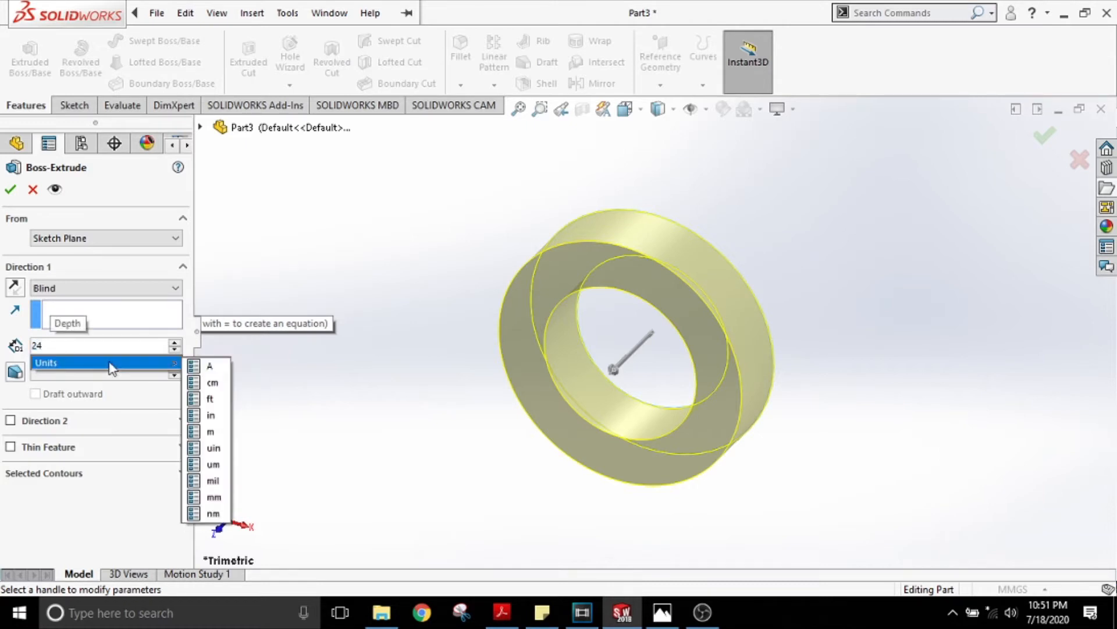
left_click(214, 496)
left_click(12, 190)
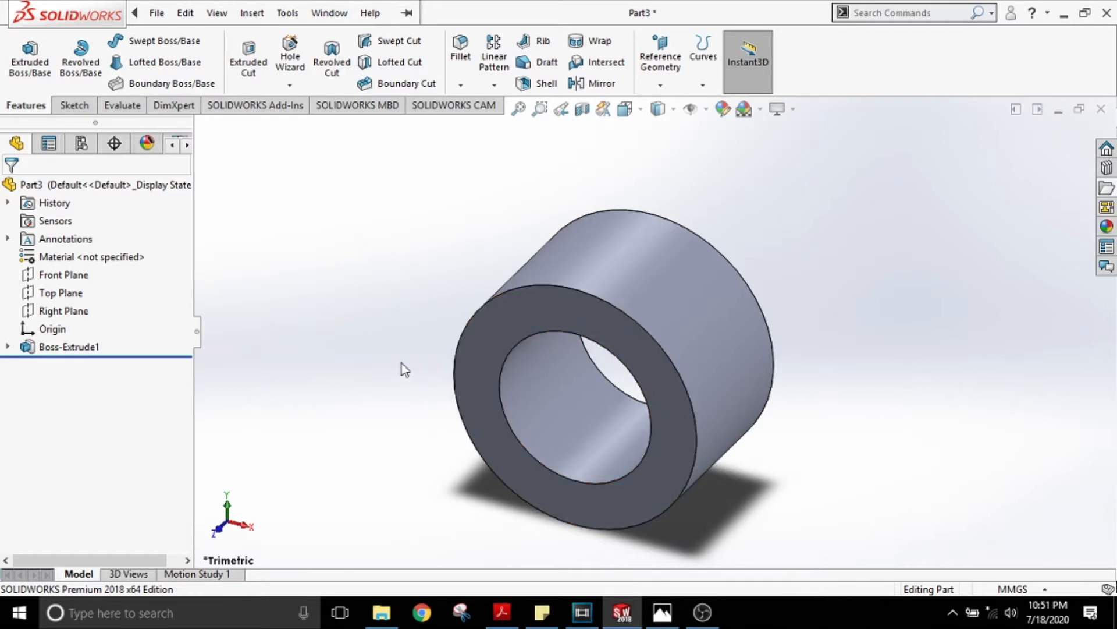
Start a new sketch on the front annular face of the extruded hollow cylinder
left_click(490, 318)
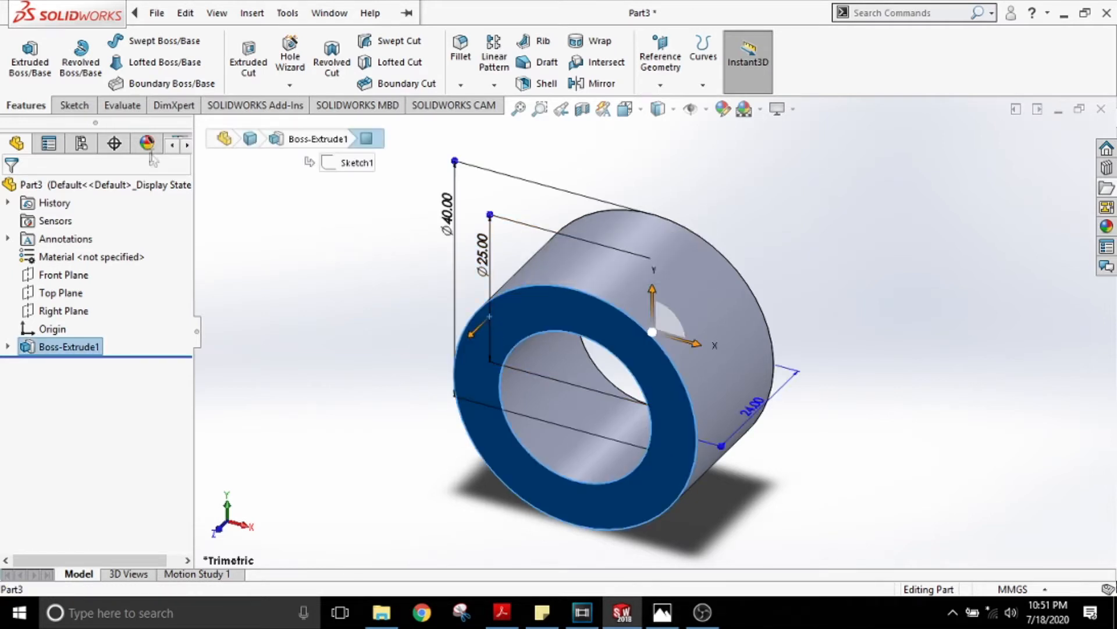
left_click(74, 106)
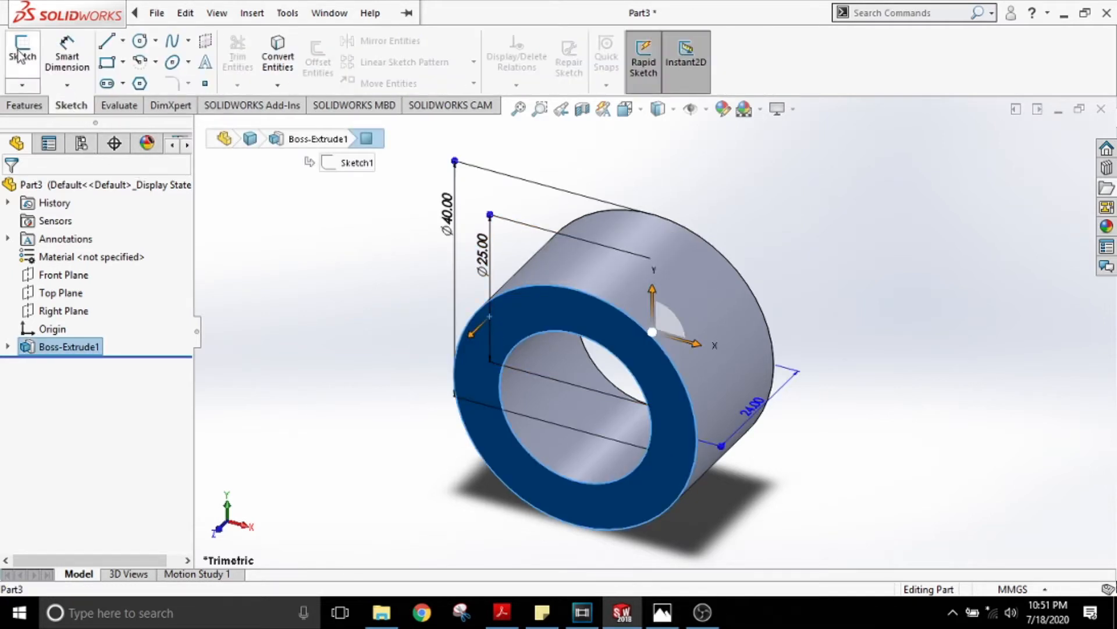
left_click(22, 58)
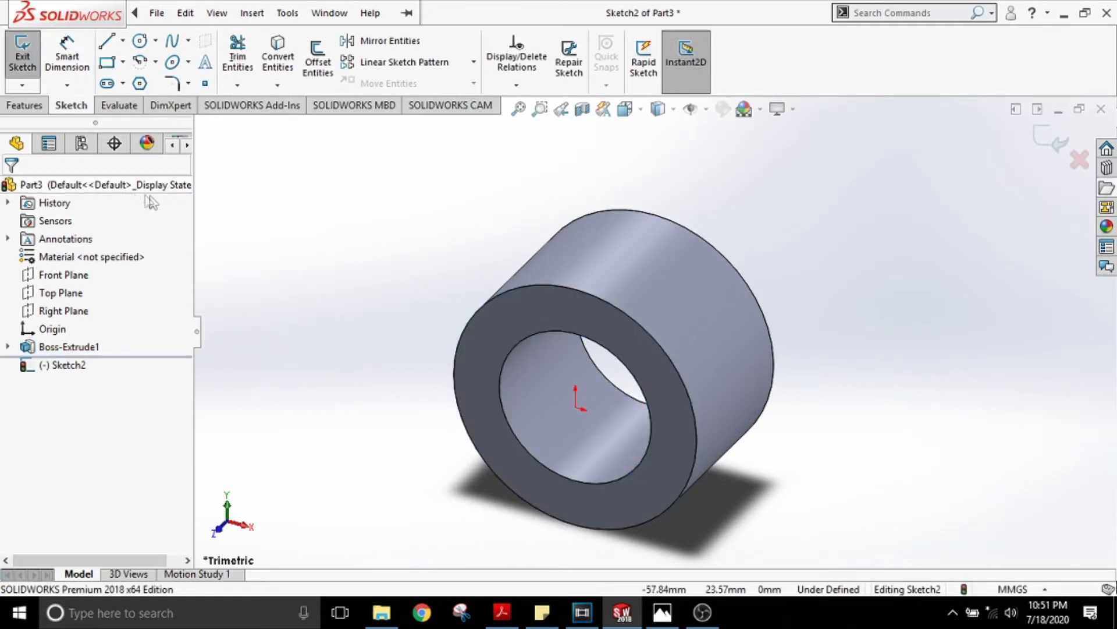
left_click(643, 110)
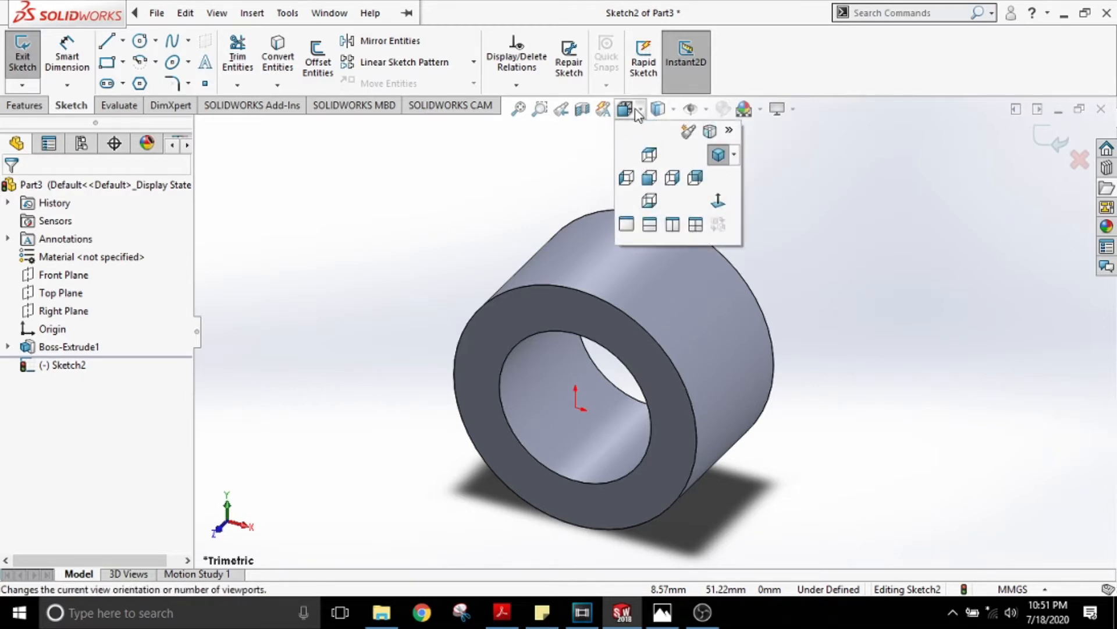
left_click(648, 179)
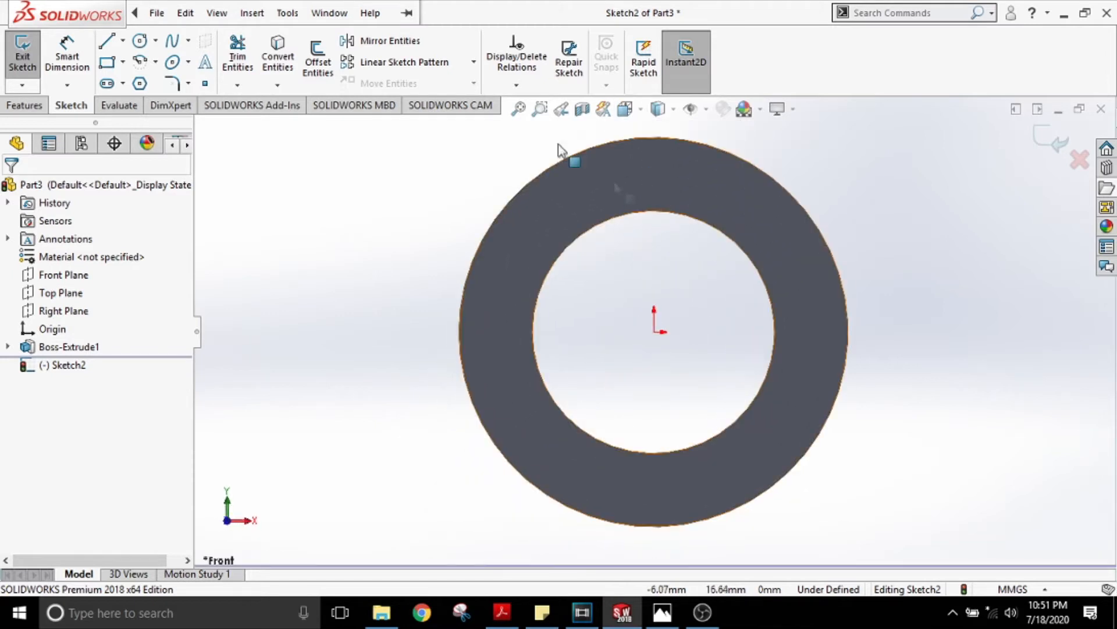
Sketch a horizontal centerline through the origin, extending past the ring's outer edge on both sides
left_click(108, 44)
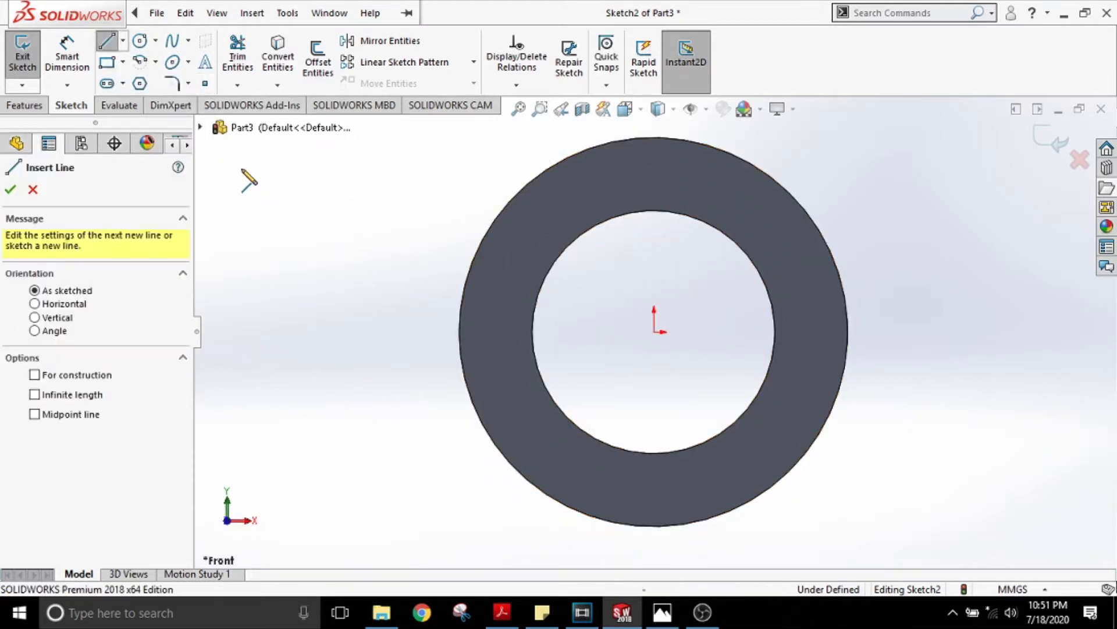
left_click(123, 41)
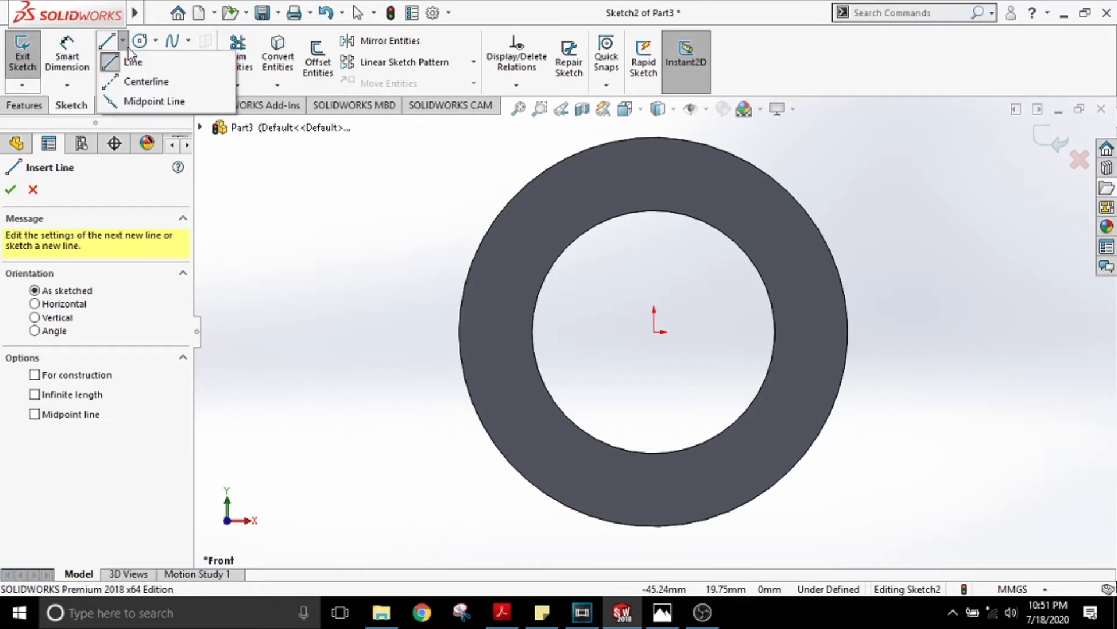
left_click(131, 85)
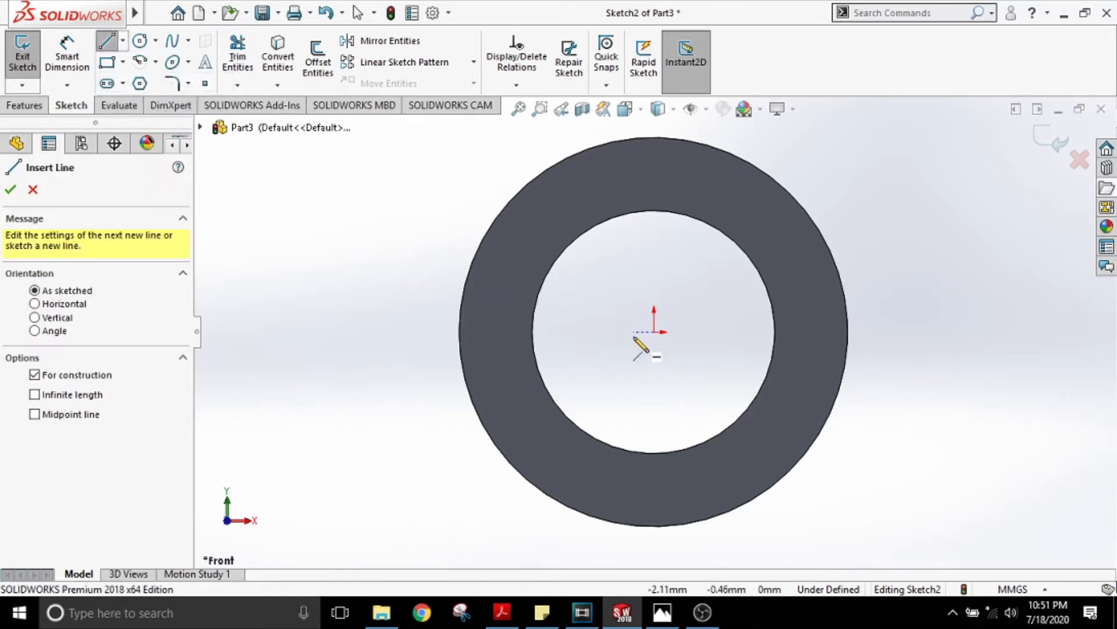
left_click(651, 333)
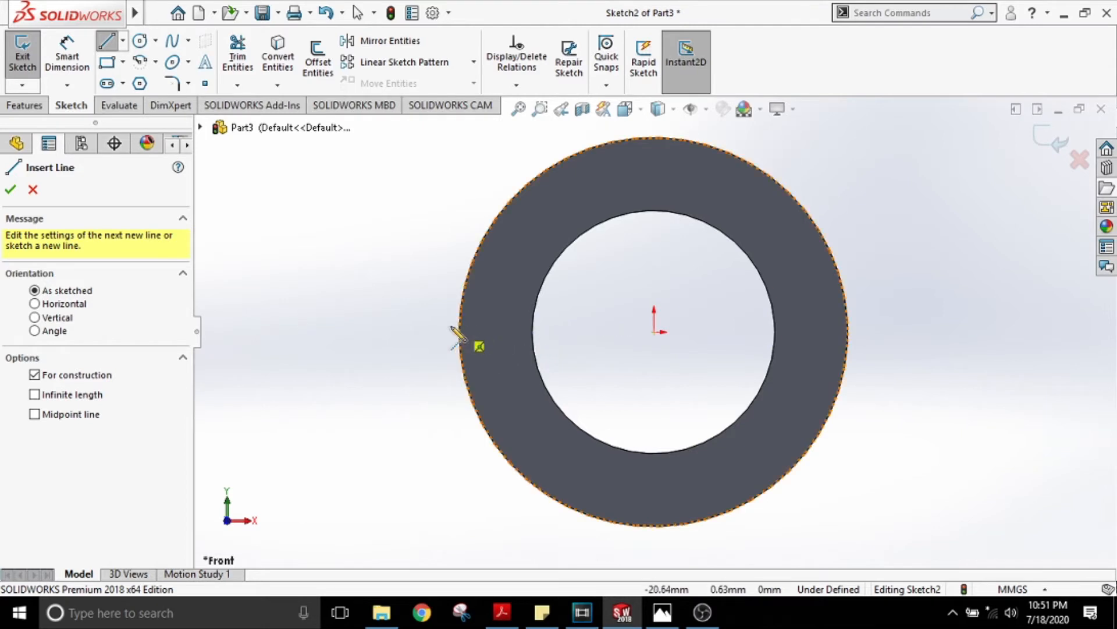
left_click(387, 332)
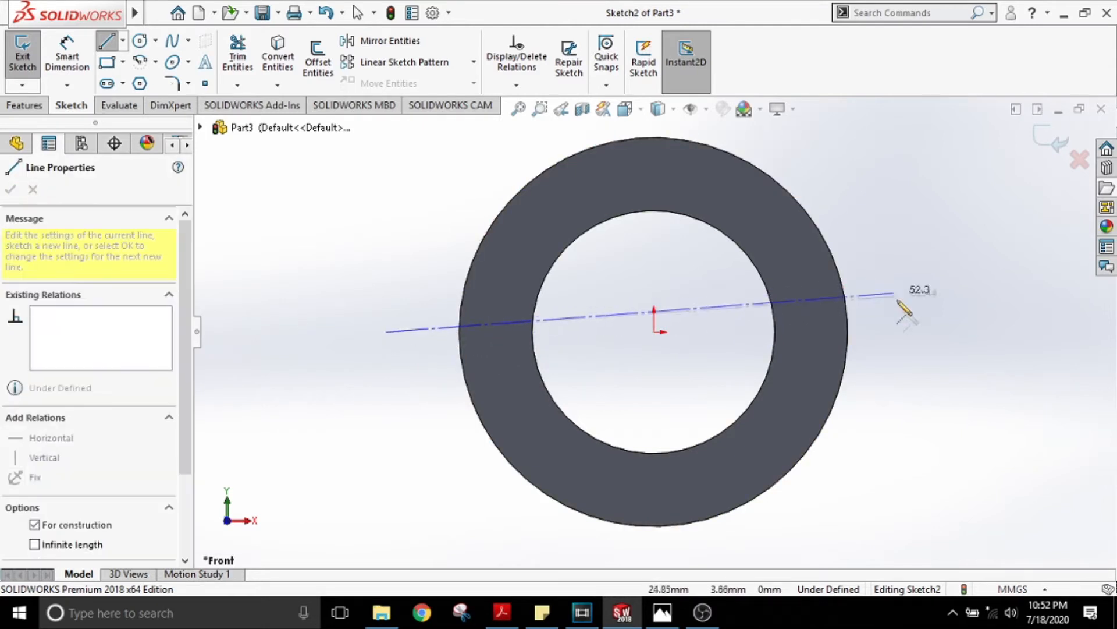
left_click(924, 332)
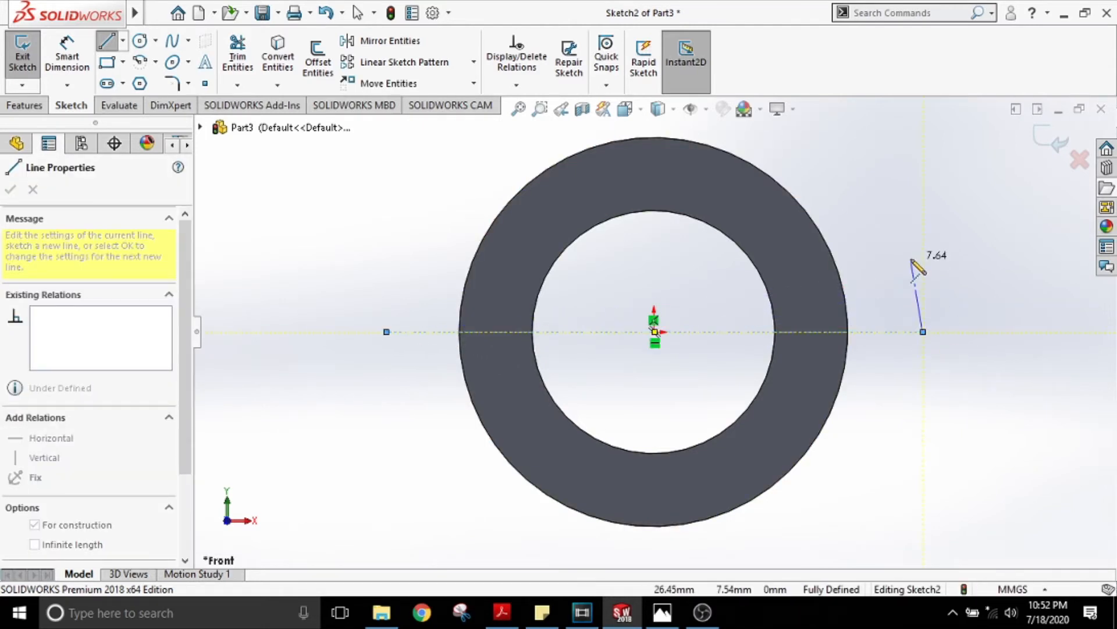
key("Escape")
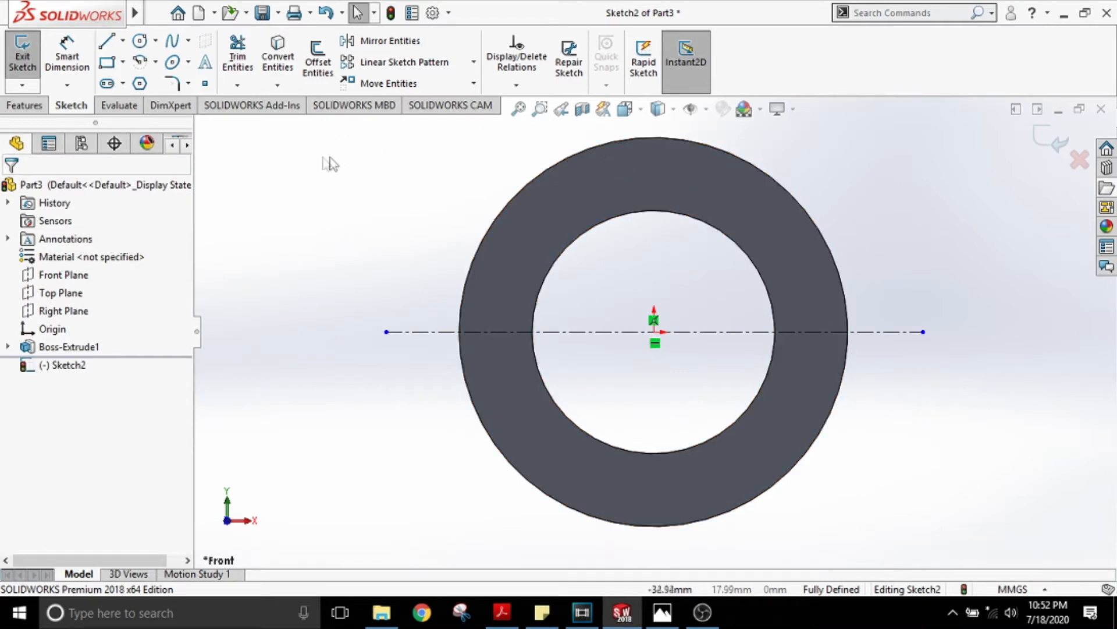
left_click(322, 86)
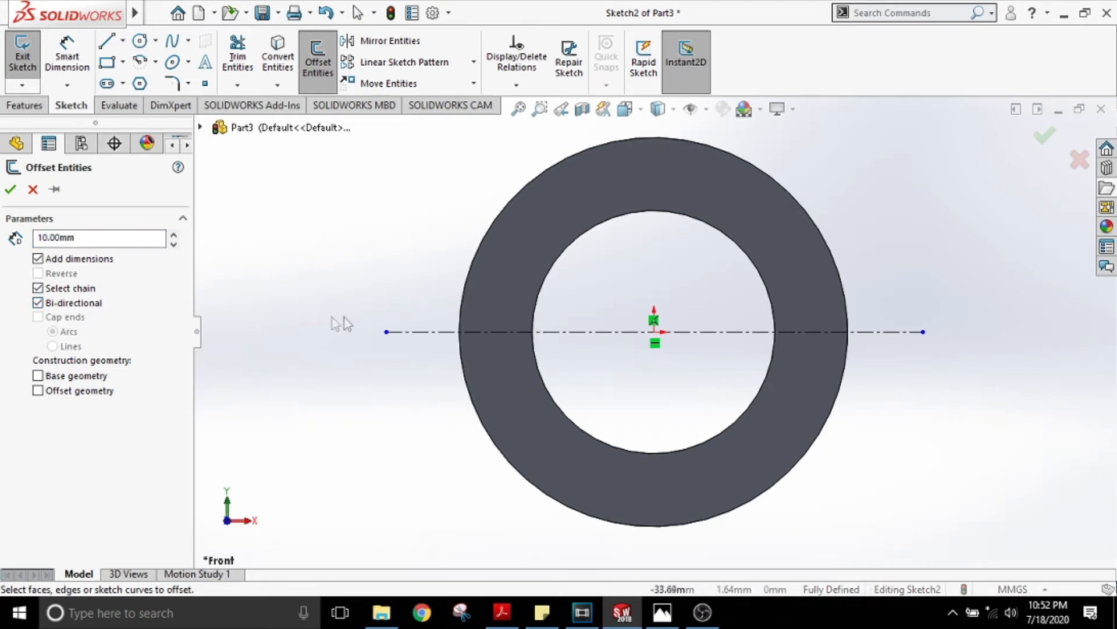
left_click(549, 331)
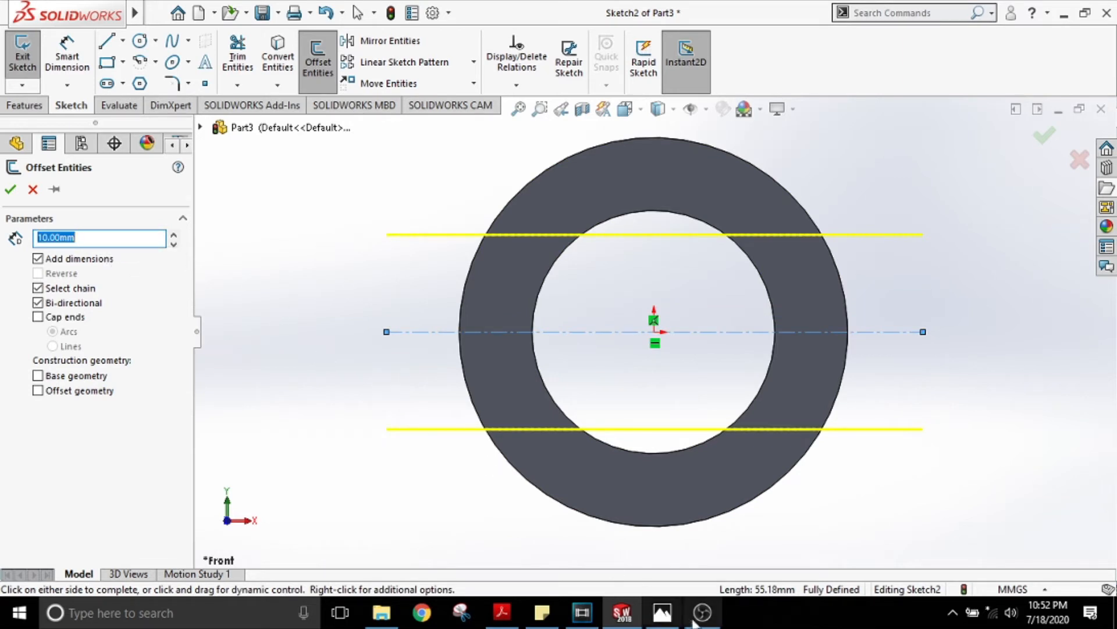
left_click(670, 621)
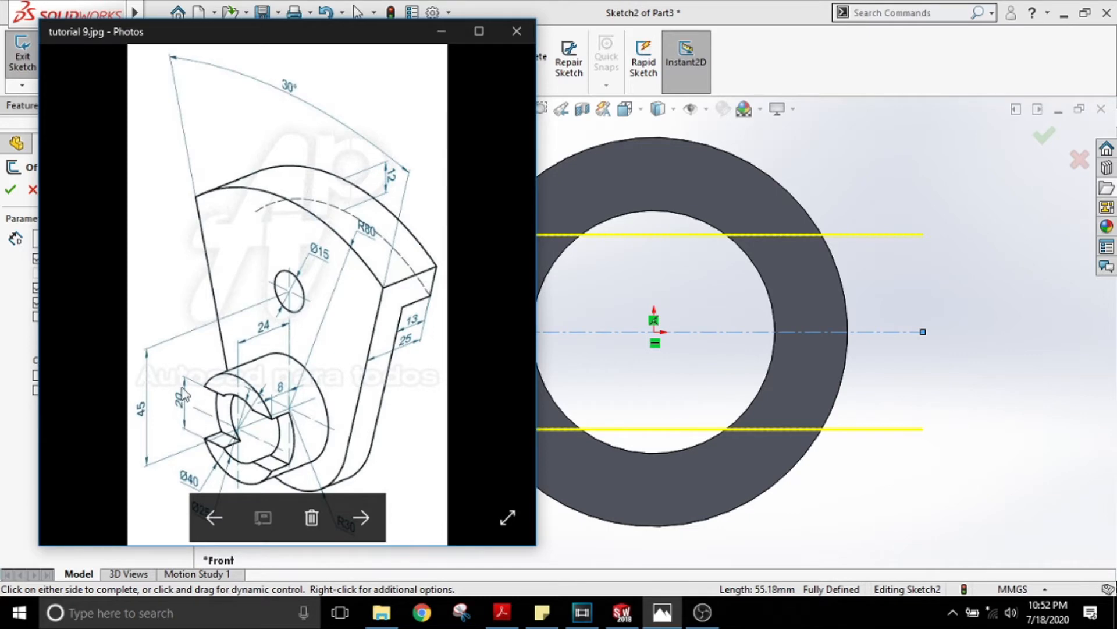
left_click(436, 35)
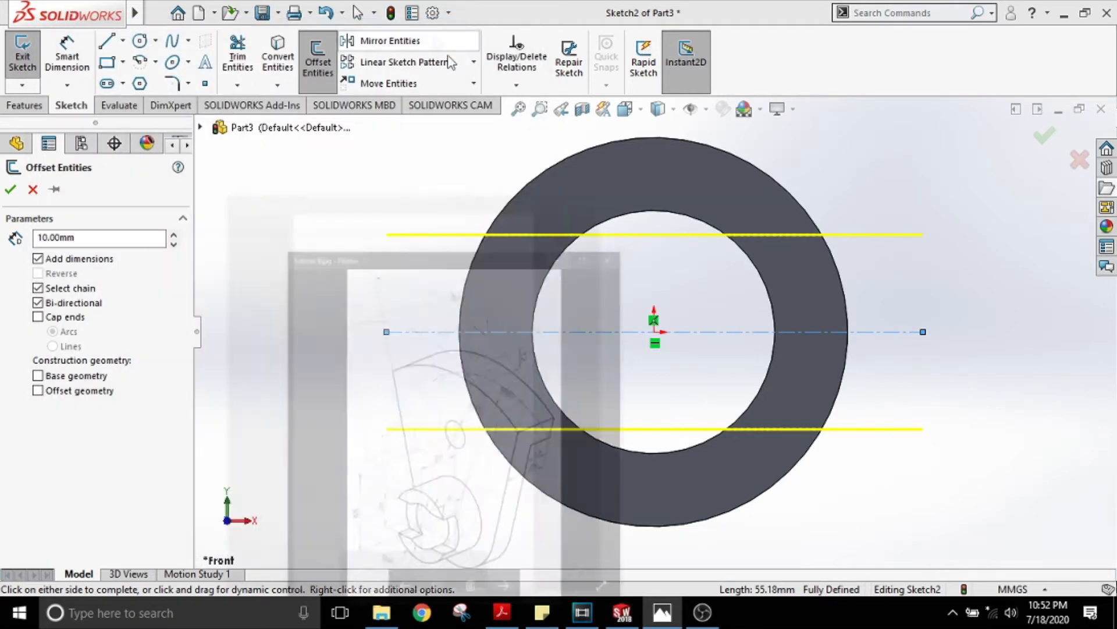
left_click(55, 65)
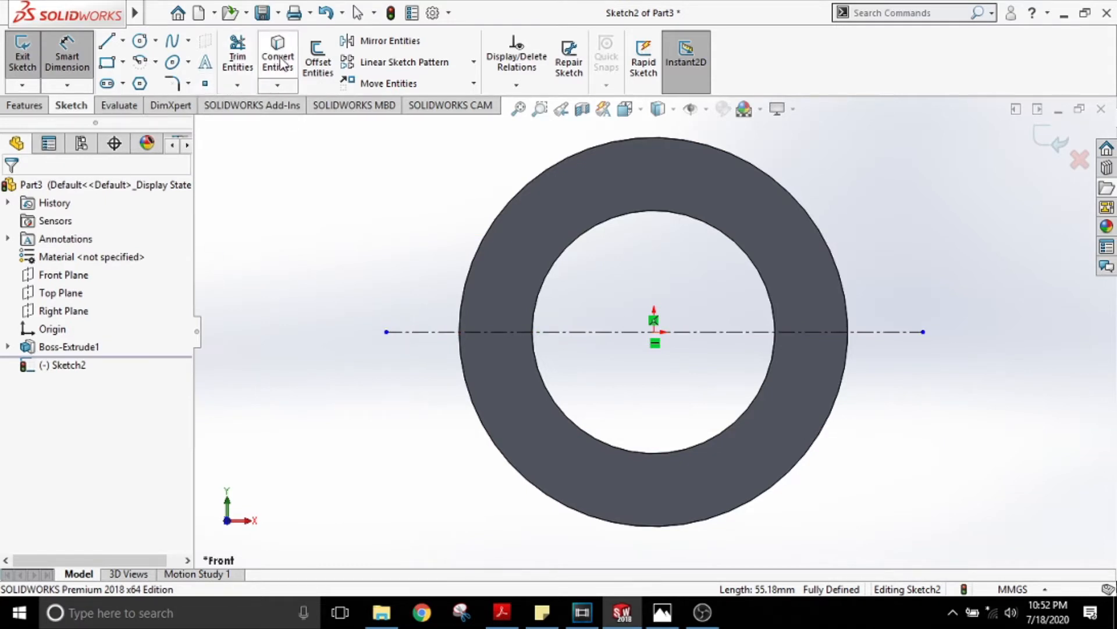
Offset the horizontal centerline 10 mm in both directions, with dimensions added, to form the slot's two edges
left_click(318, 58)
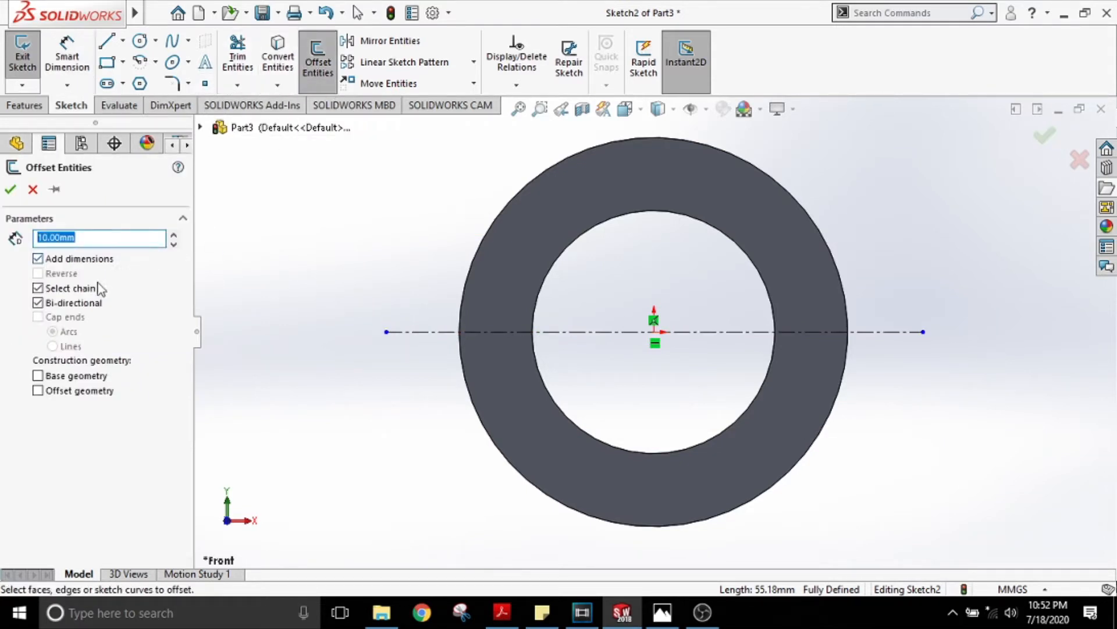
left_click(412, 332)
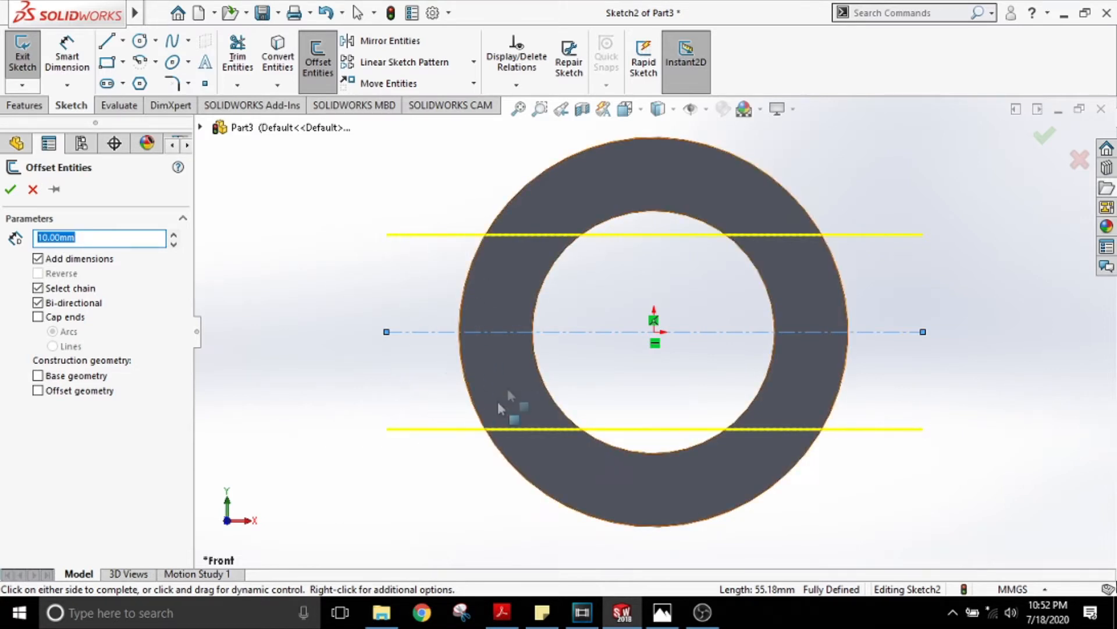
left_click(11, 190)
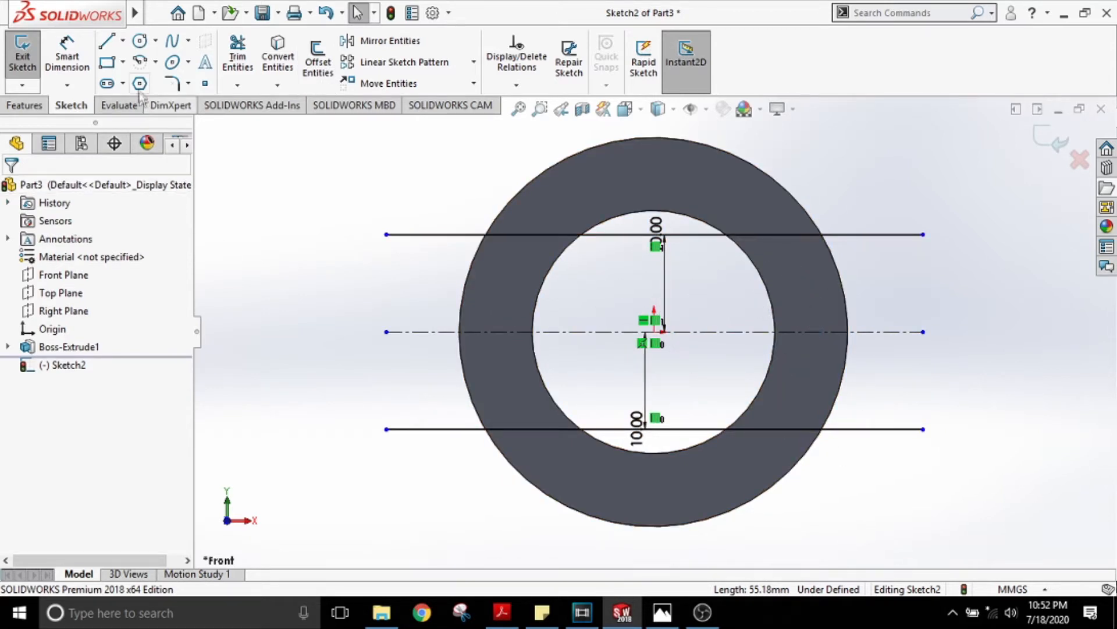
Sketch two circles centered on the origin, one matching the ring's outer edge and one matching its inner edge
left_click(141, 42)
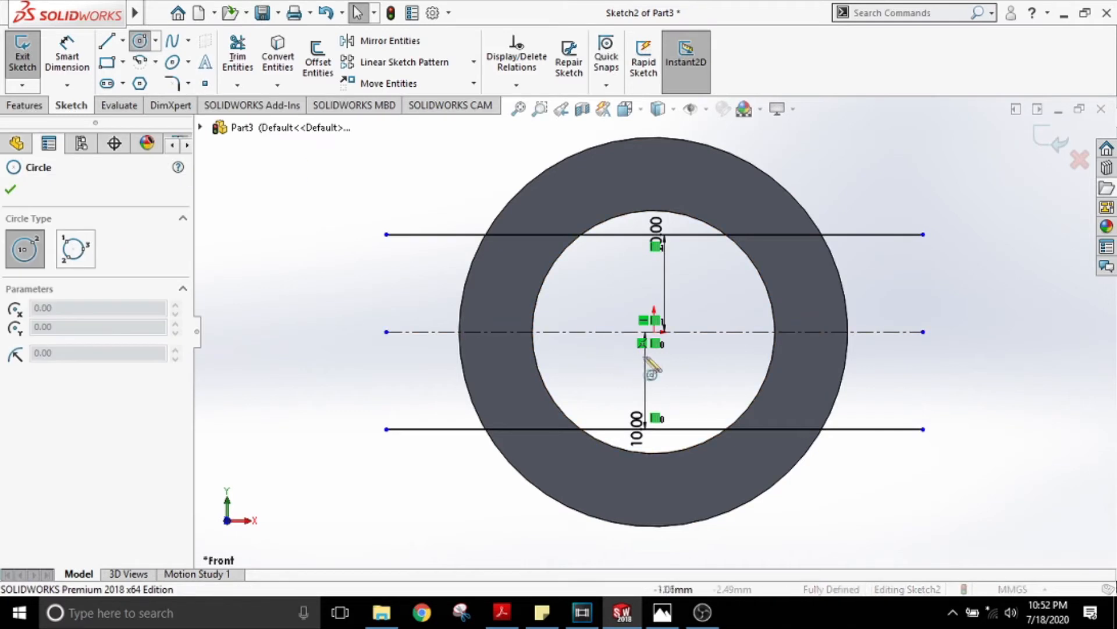
left_click(654, 332)
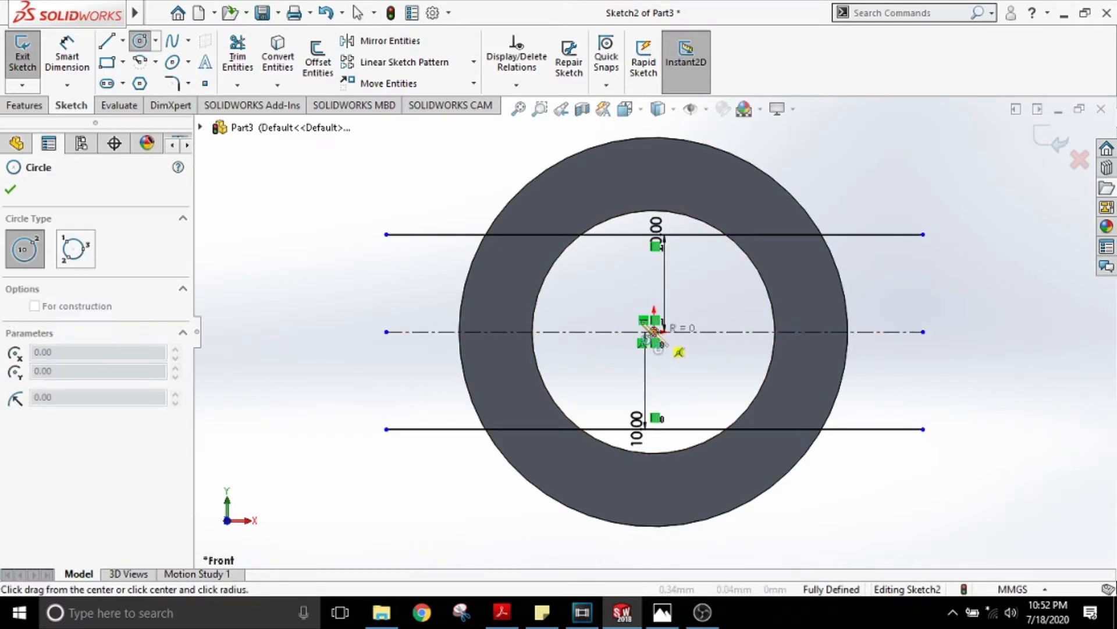
left_click(510, 201)
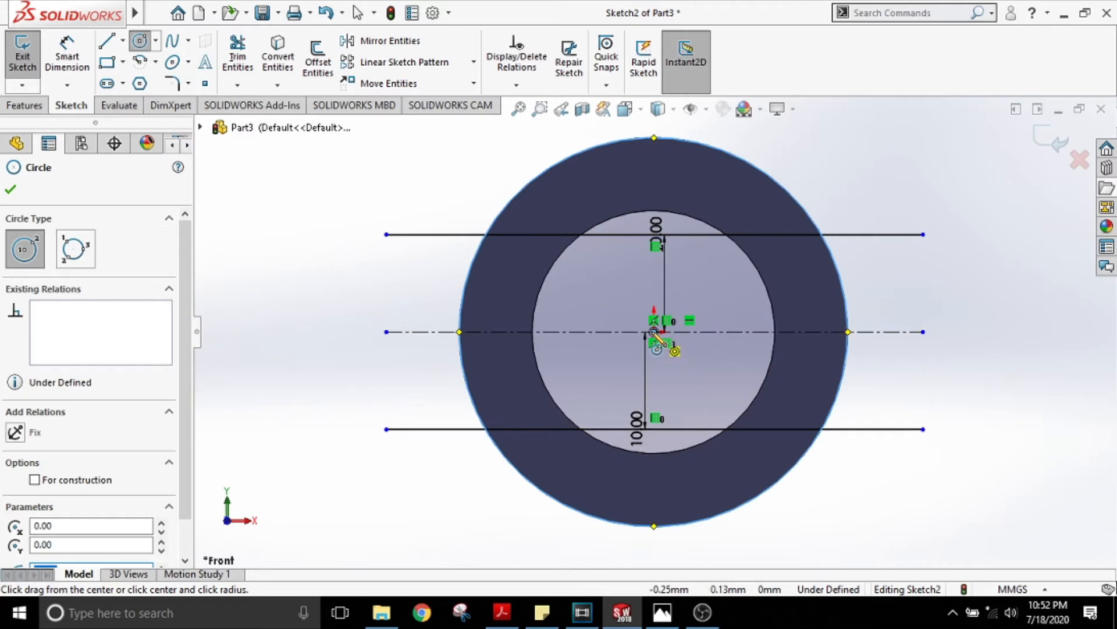
left_click(655, 332)
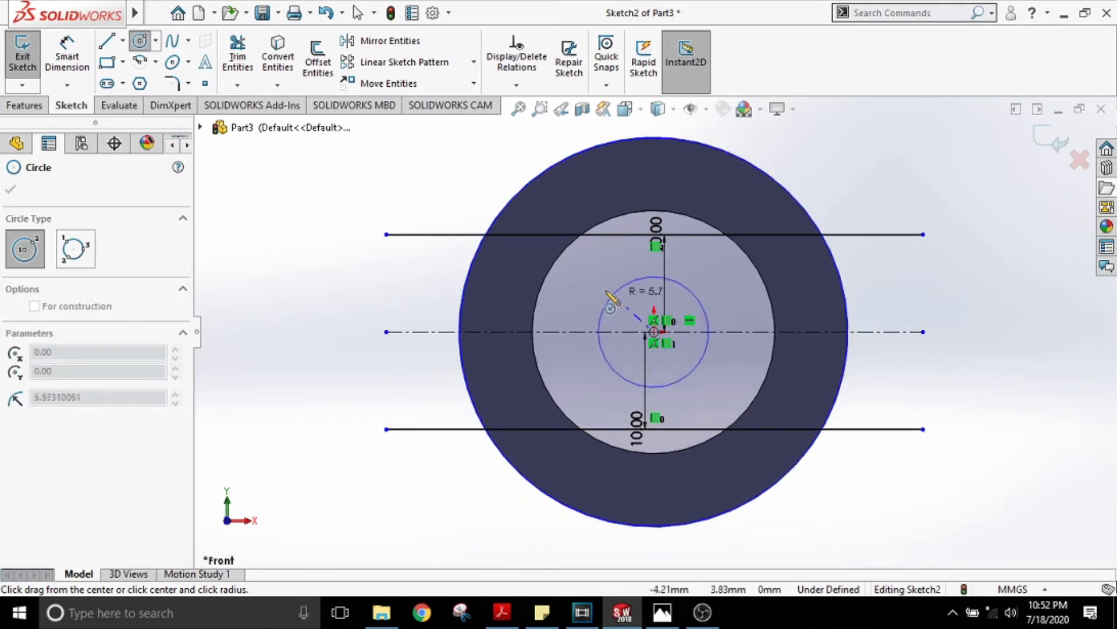
left_click(575, 289)
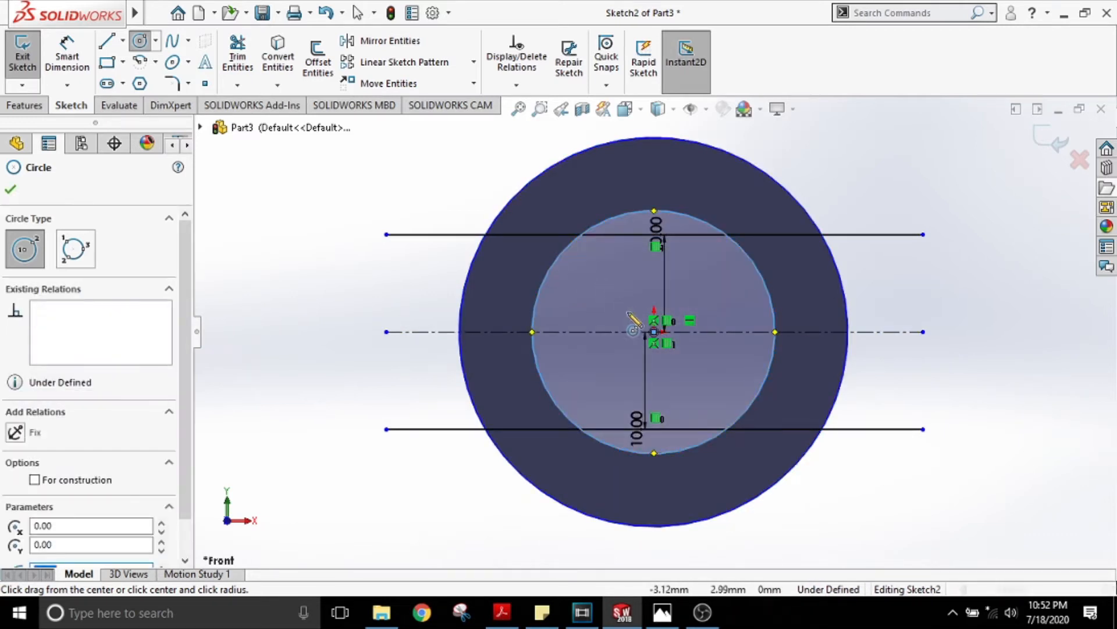
left_click(11, 189)
key("Escape")
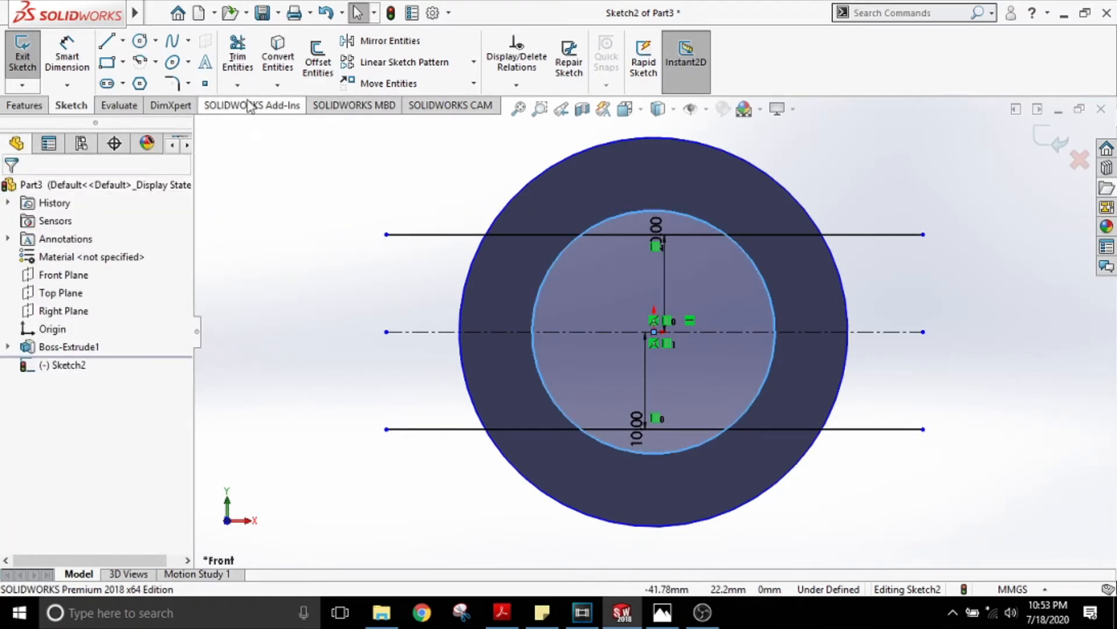
Trim to closest both circles' arcs above the upper slot line and that line's ends outside the outer circle
left_click(237, 58)
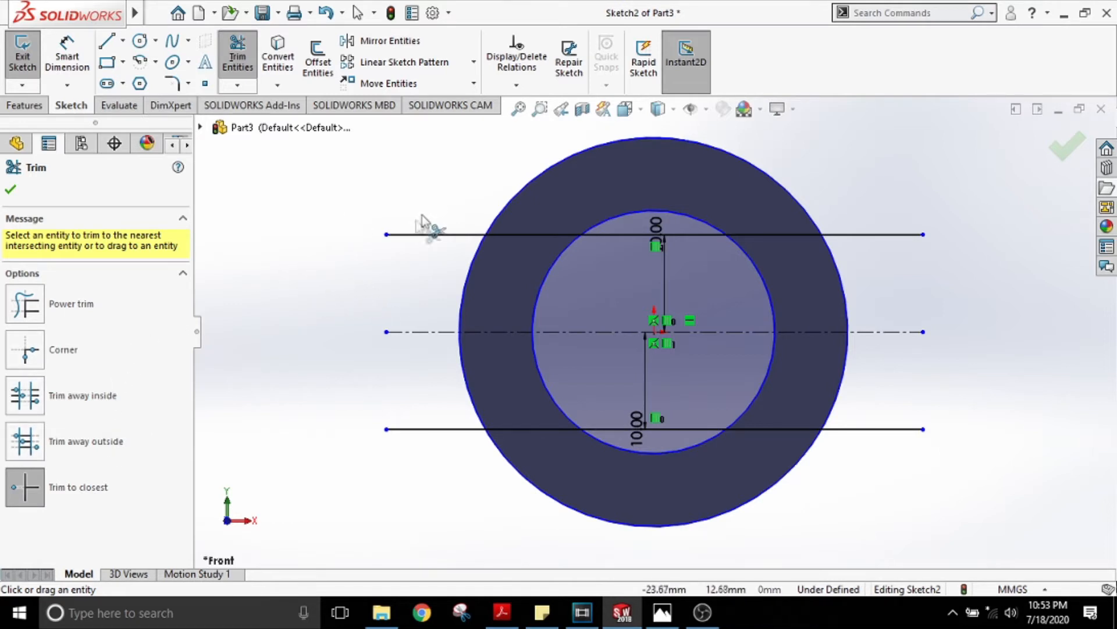
left_click(541, 181)
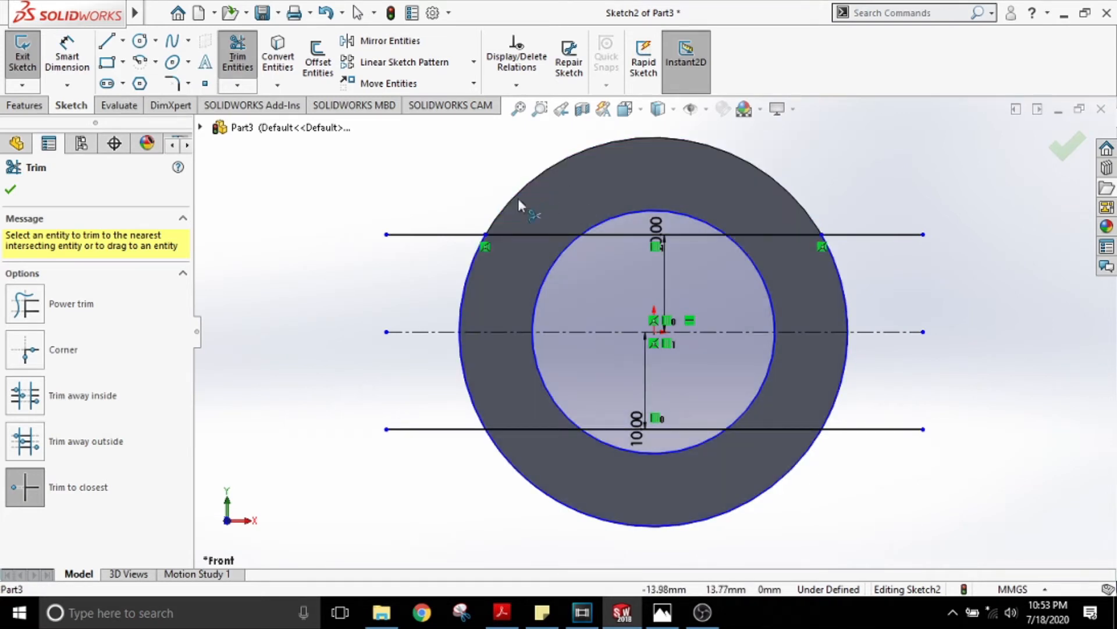
left_click(628, 220)
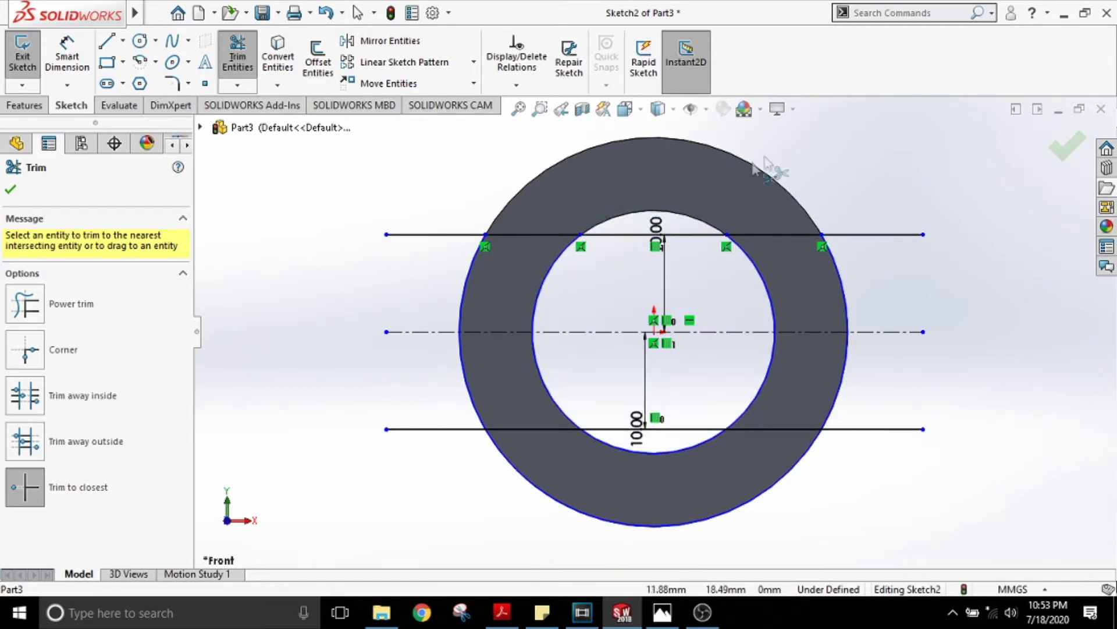
left_click(880, 234)
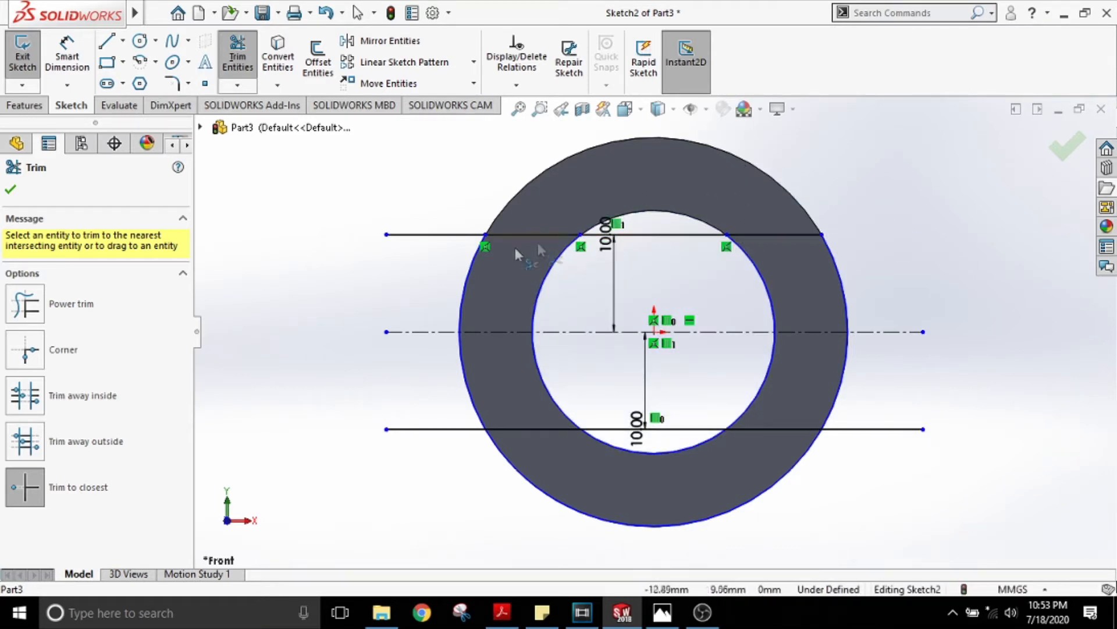
left_click(441, 235)
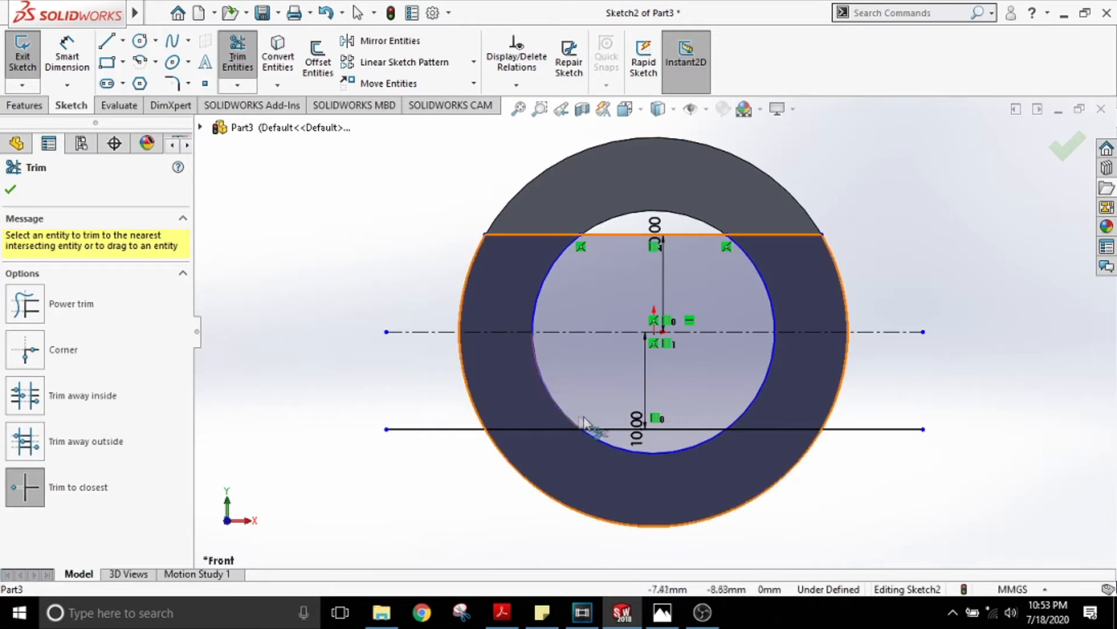
Trim both circles' arcs below the lower slot line and that line's ends outside the outer circle
left_click(813, 453)
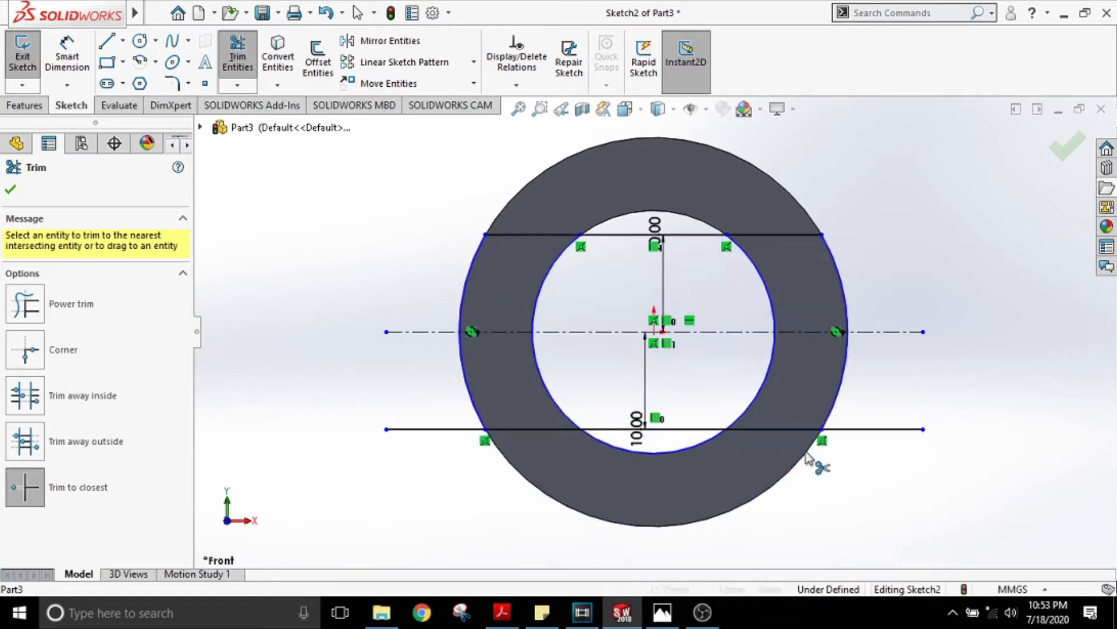
left_click(656, 454)
left_click(901, 433)
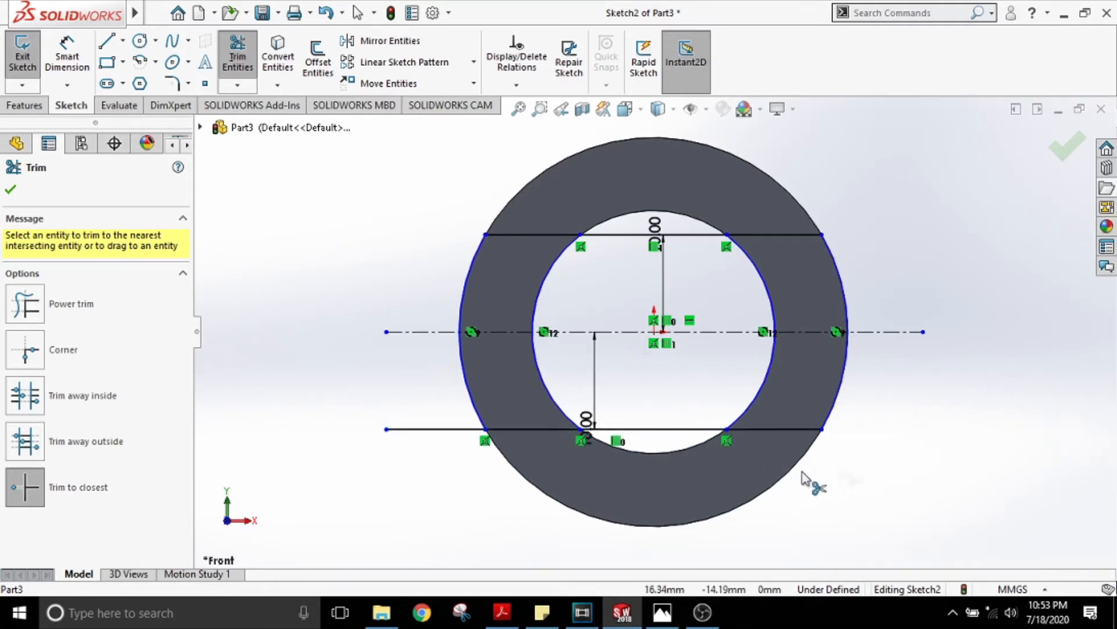
left_click(447, 431)
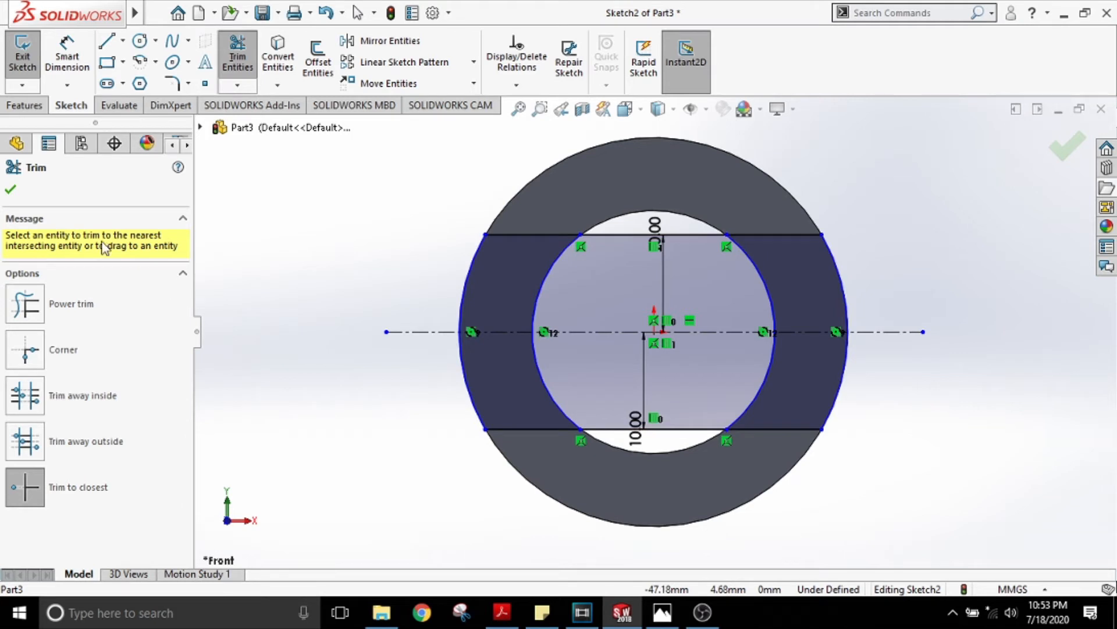
left_click(10, 191)
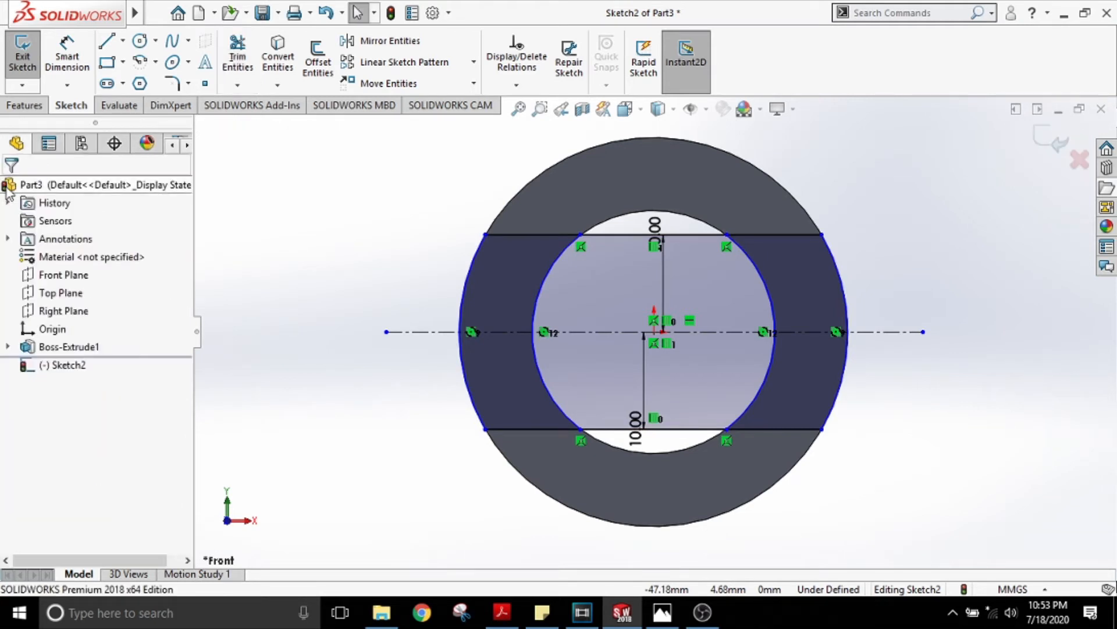
Close the sketch and start an Extruded Cut using the left and right ring regions between the slot lines as contours
left_click(24, 64)
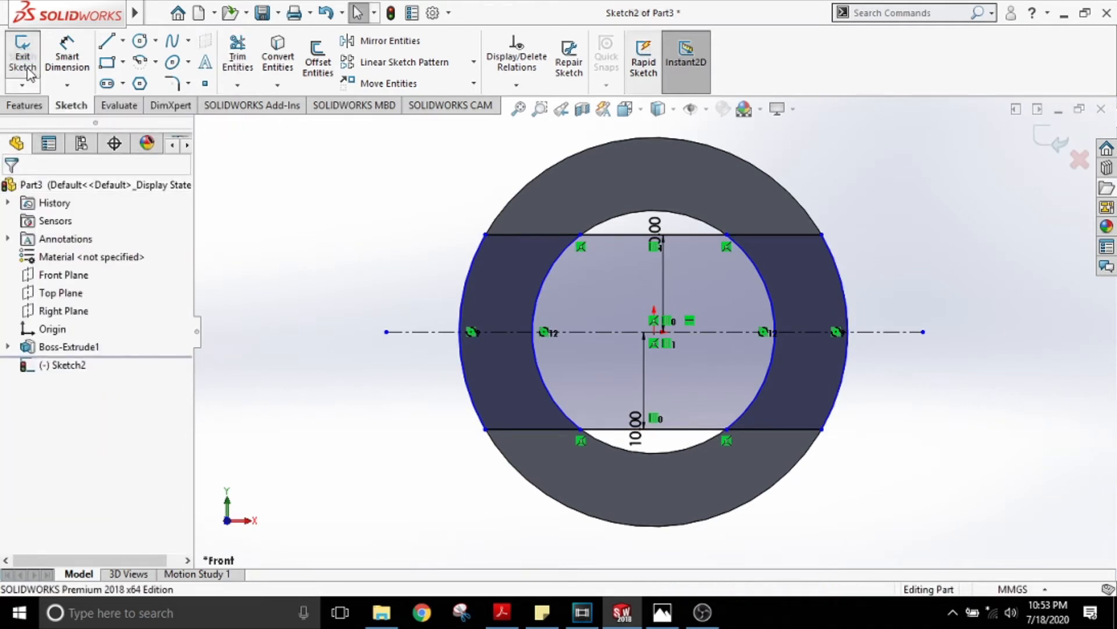
left_click(26, 111)
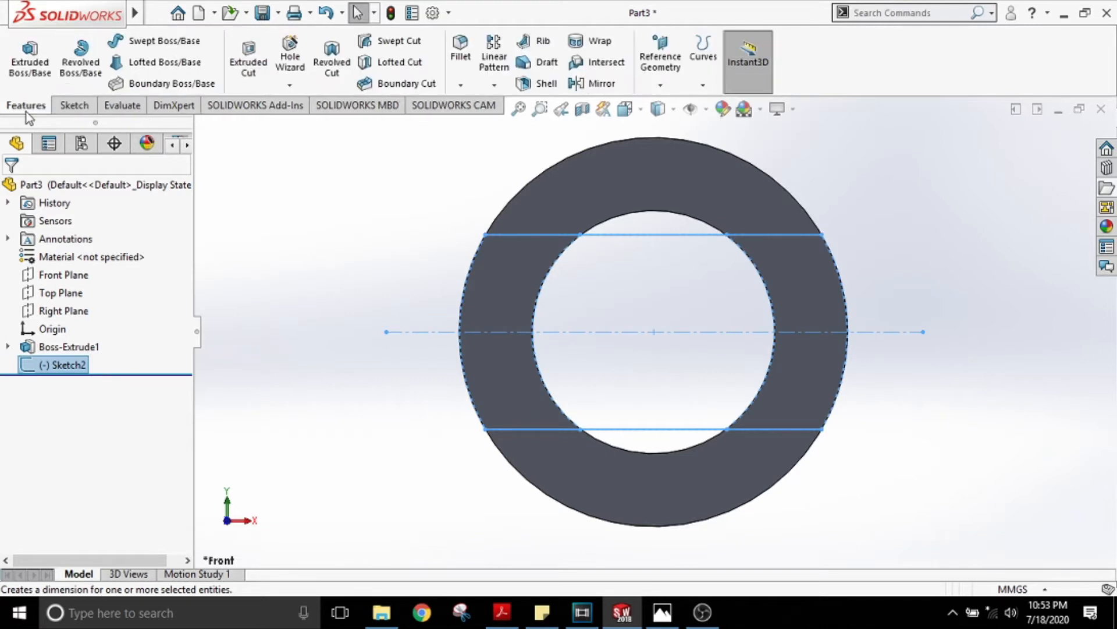
left_click(248, 76)
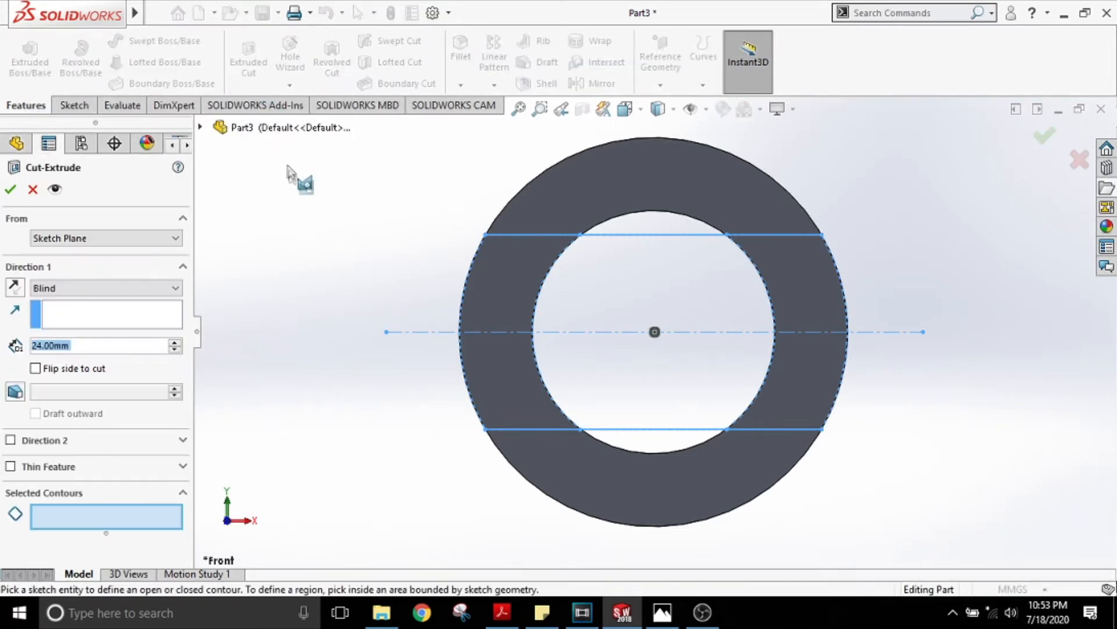
left_click(510, 307)
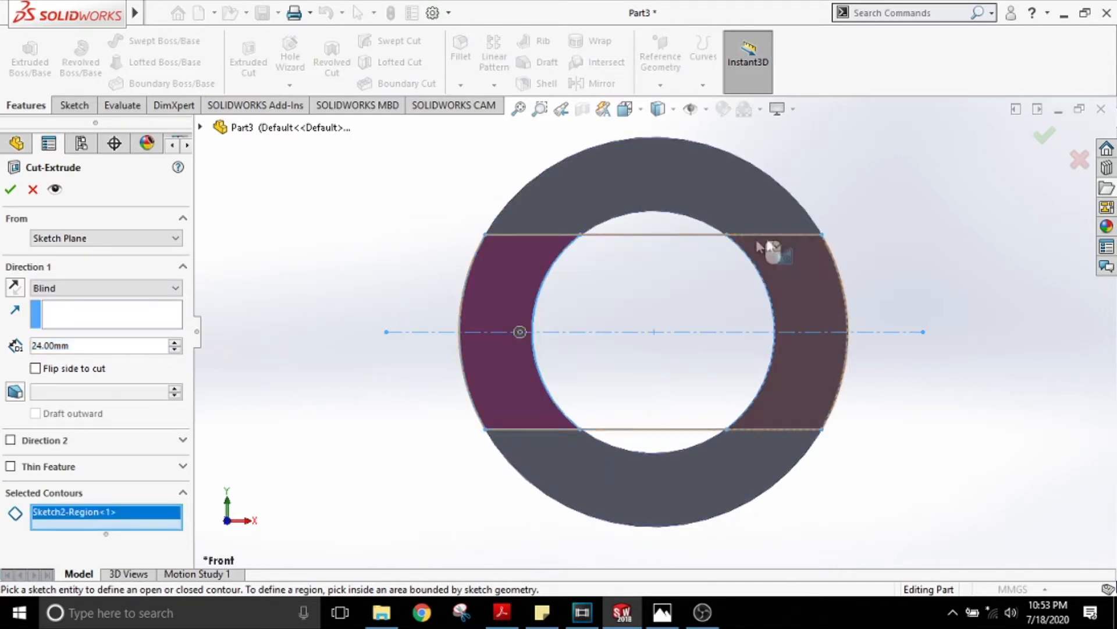
left_click(811, 269)
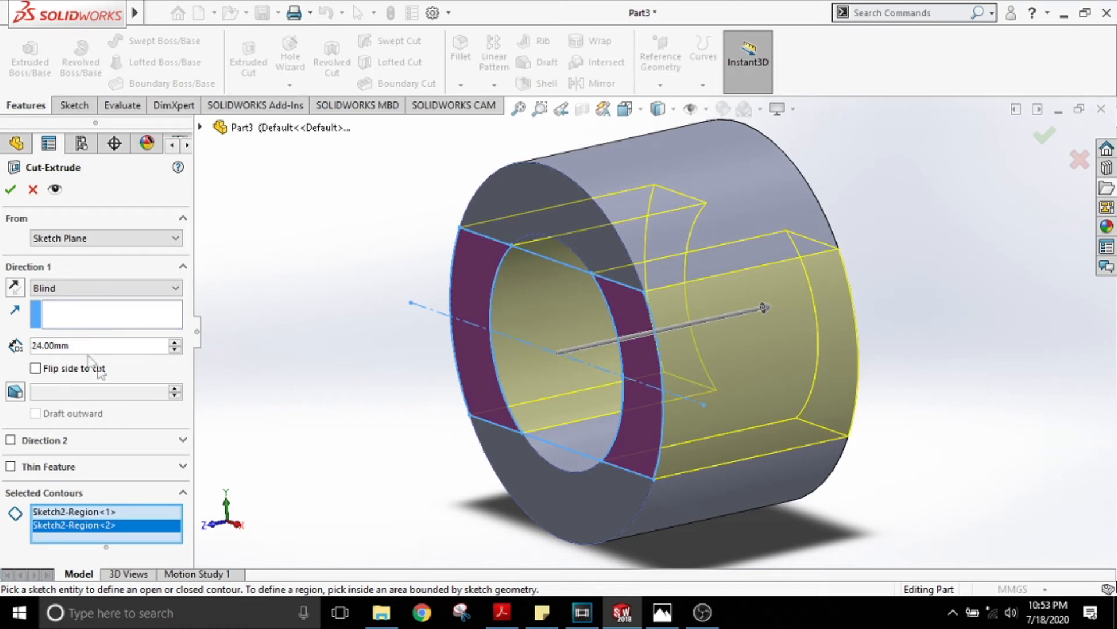
Check the slot depth on the reference drawing, set the blind cut to 8 mm and apply it
left_click(662, 613)
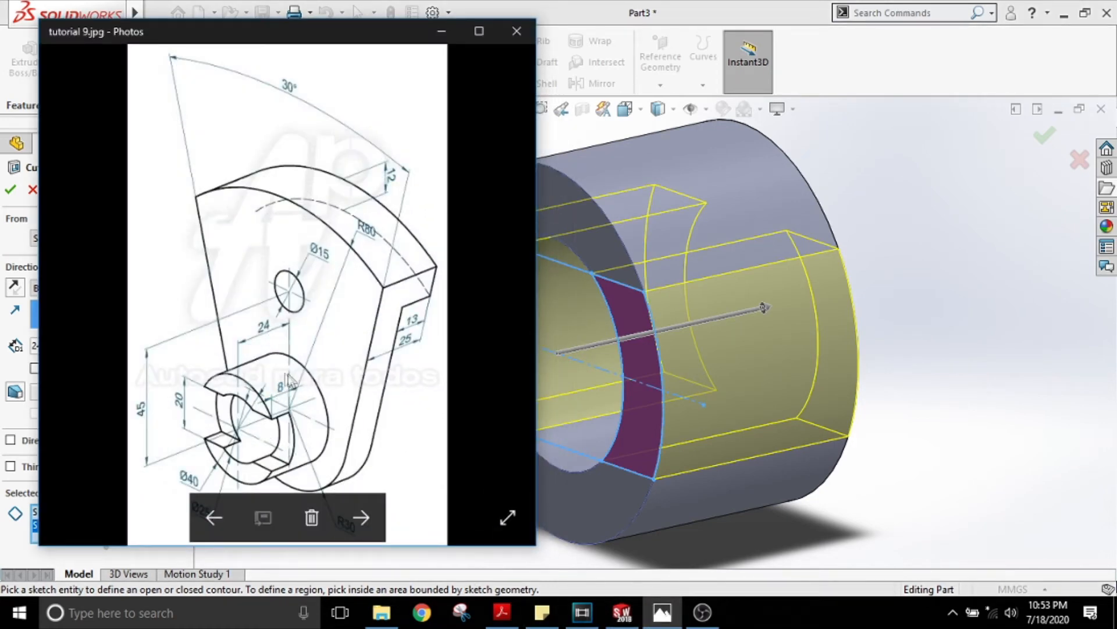
left_click(441, 31)
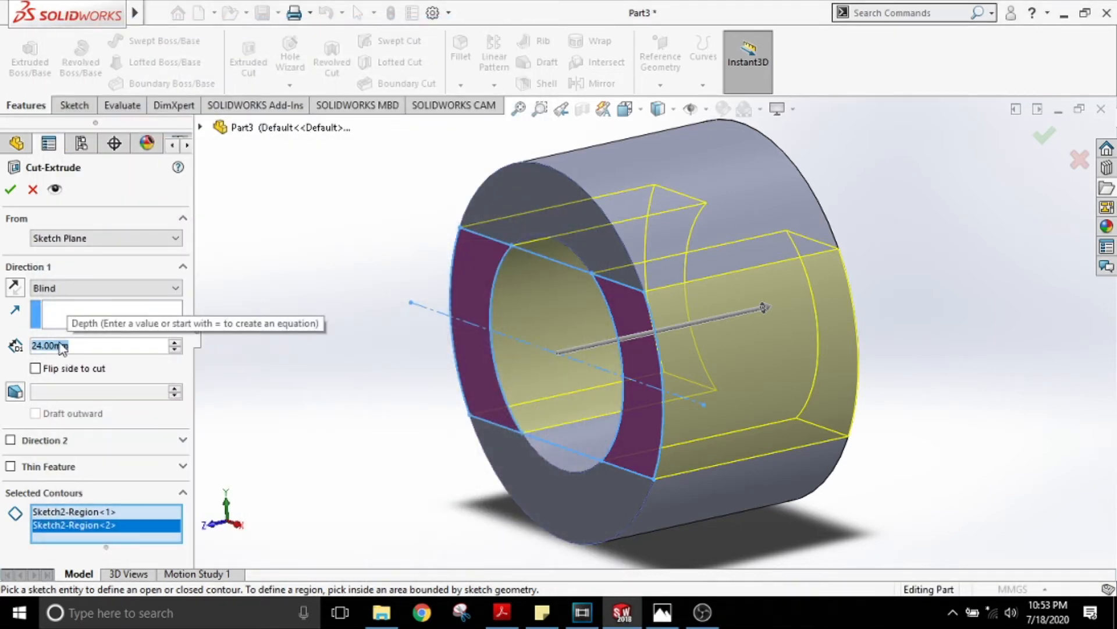
type("8")
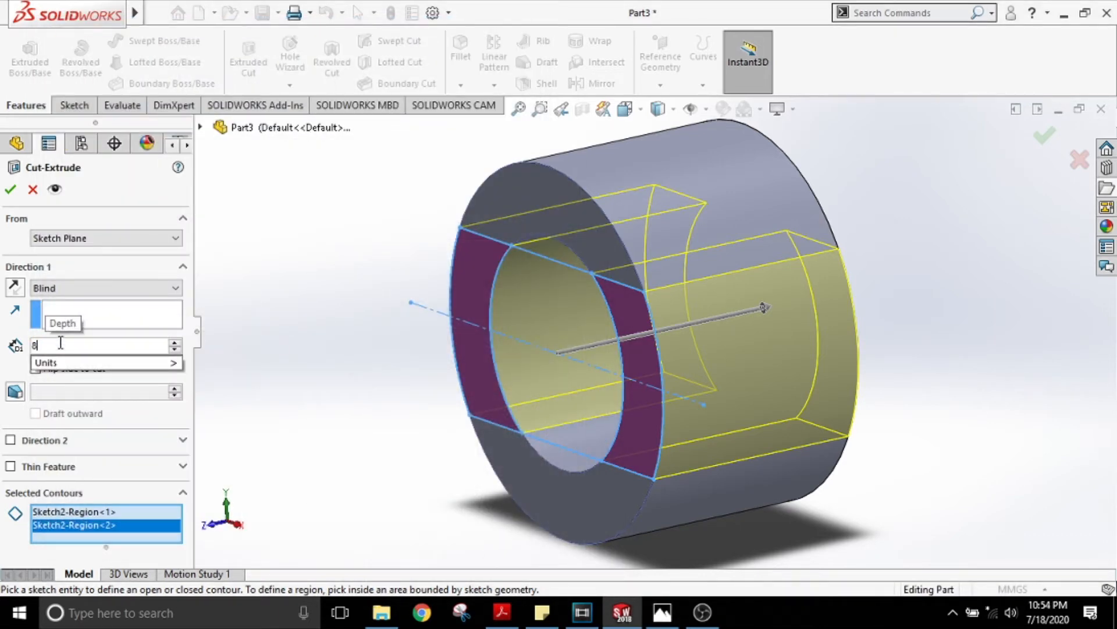
mouse_move(174, 362)
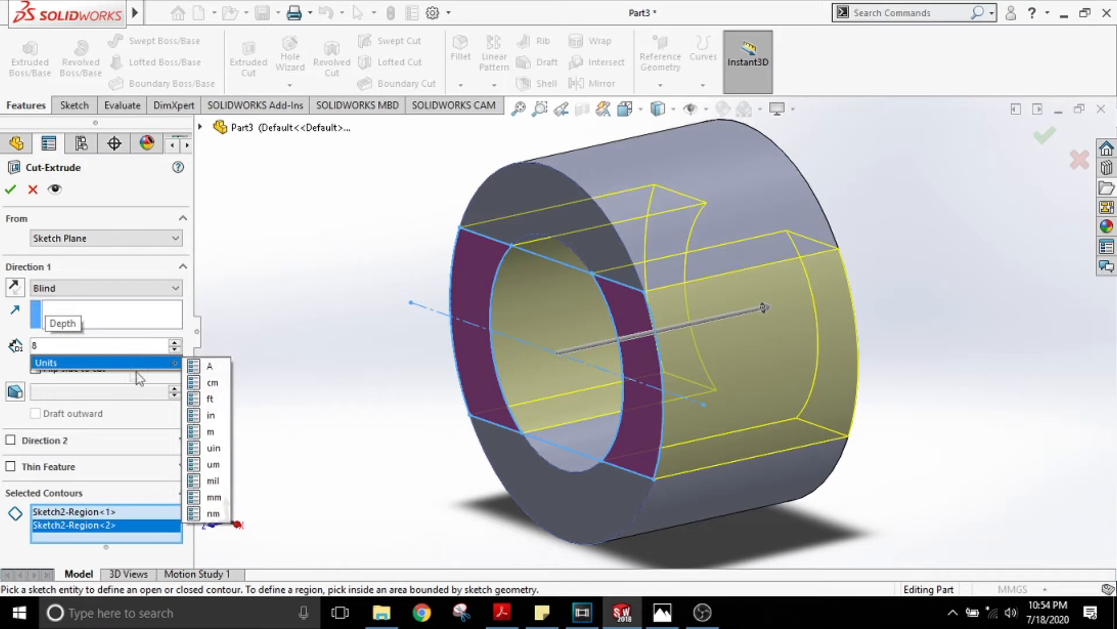
left_click(227, 497)
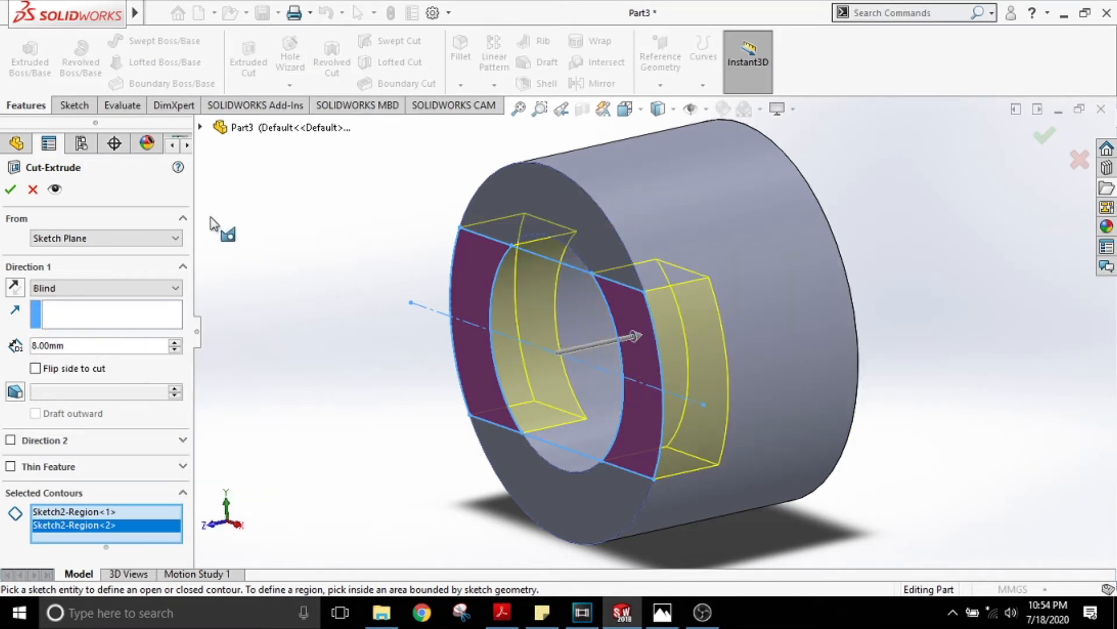
left_click(10, 190)
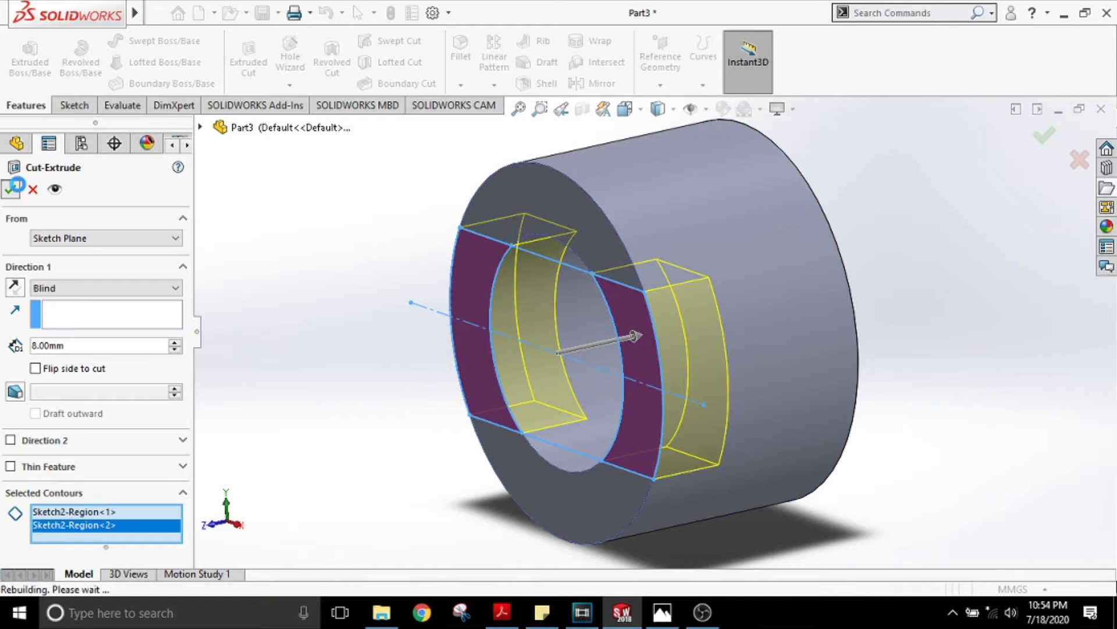
middle_click_drag(437, 402, 747, 361)
key("Escape")
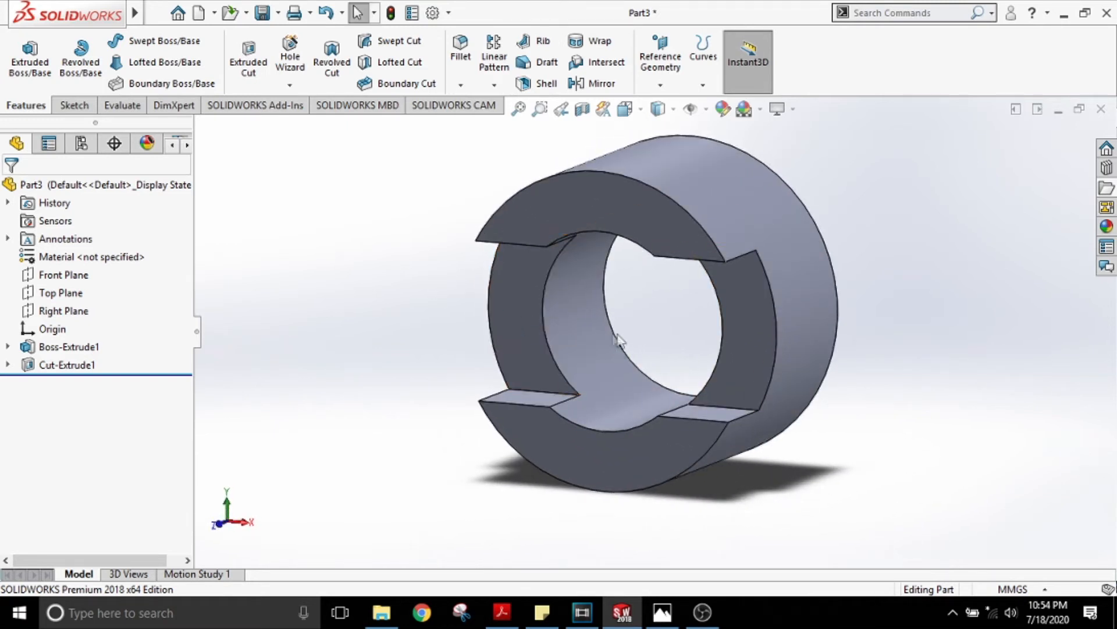
Orient the model to its back view and start a sketch on the boss's back ring face
middle_click_drag(618, 341, 594, 259)
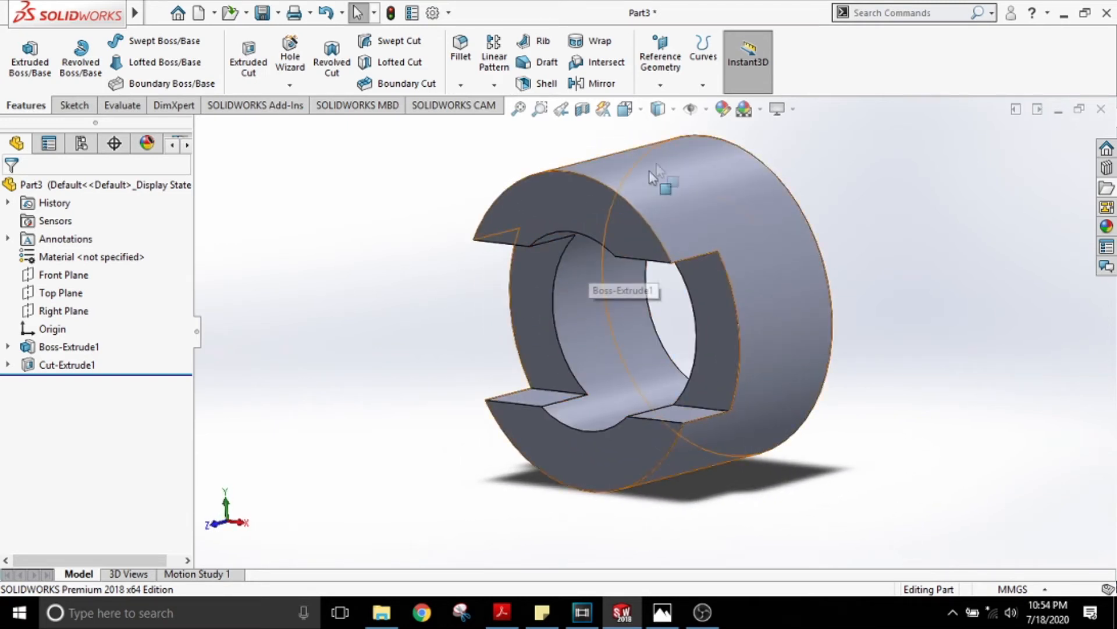
left_click(642, 111)
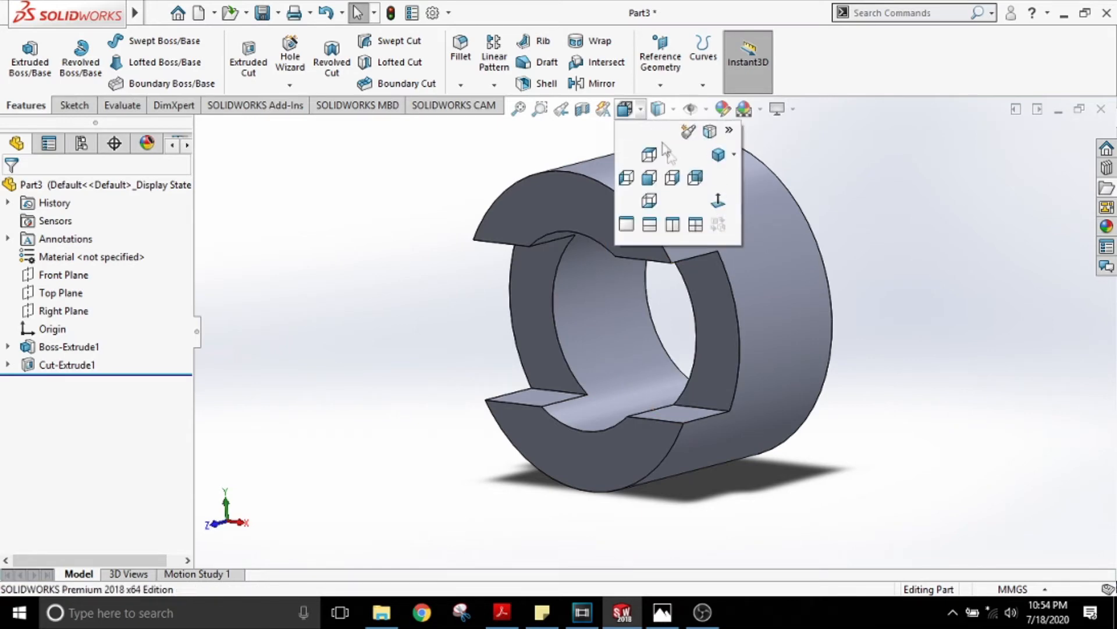
left_click(697, 179)
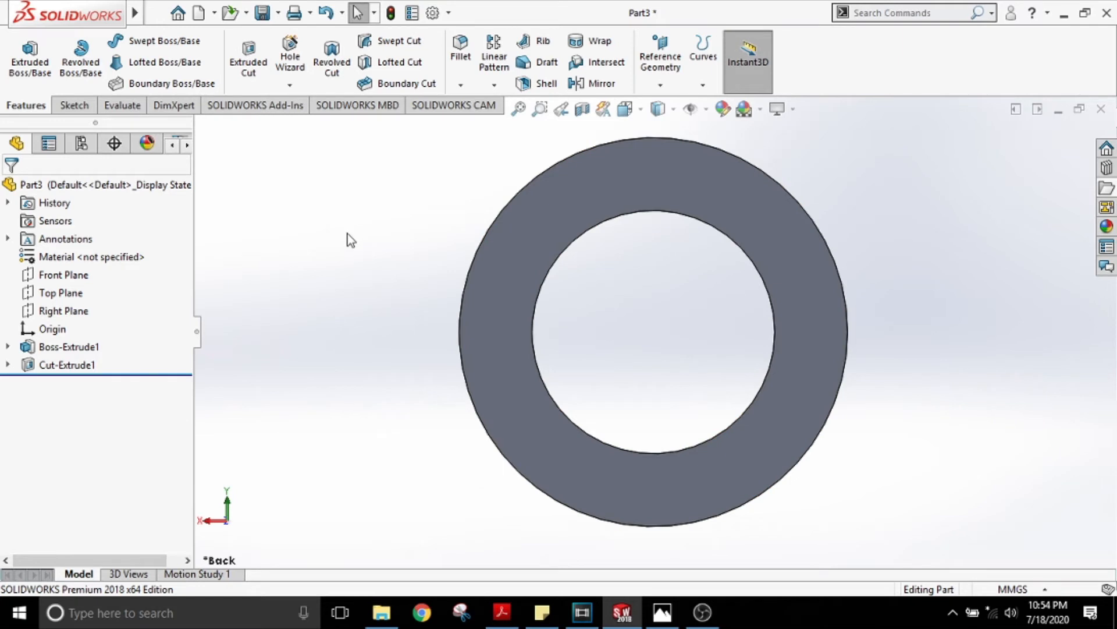
left_click(559, 213)
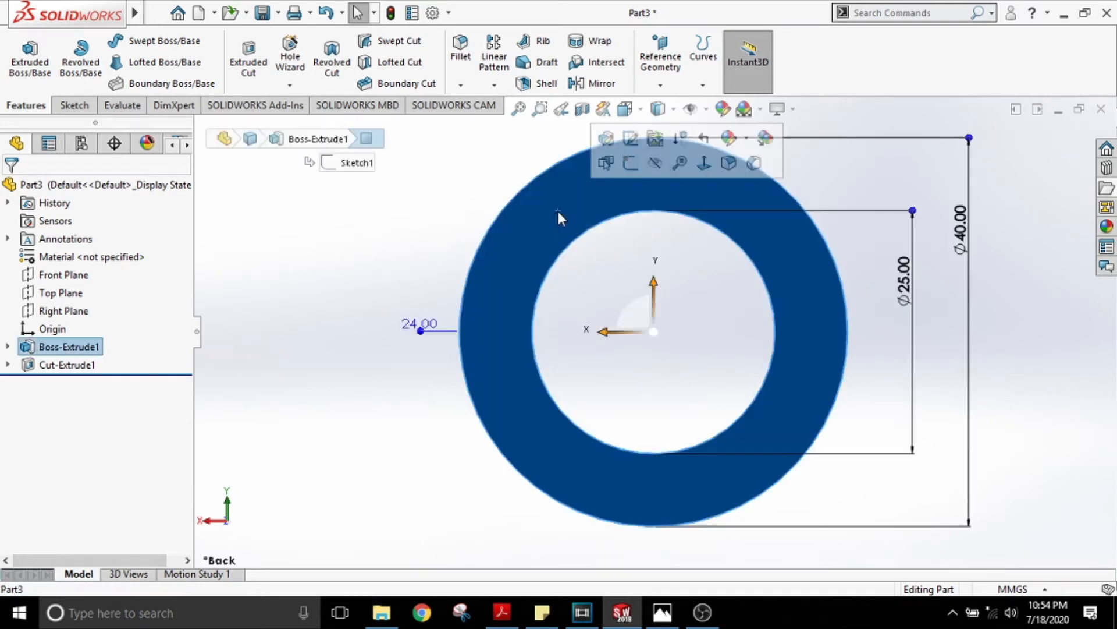
left_click(74, 104)
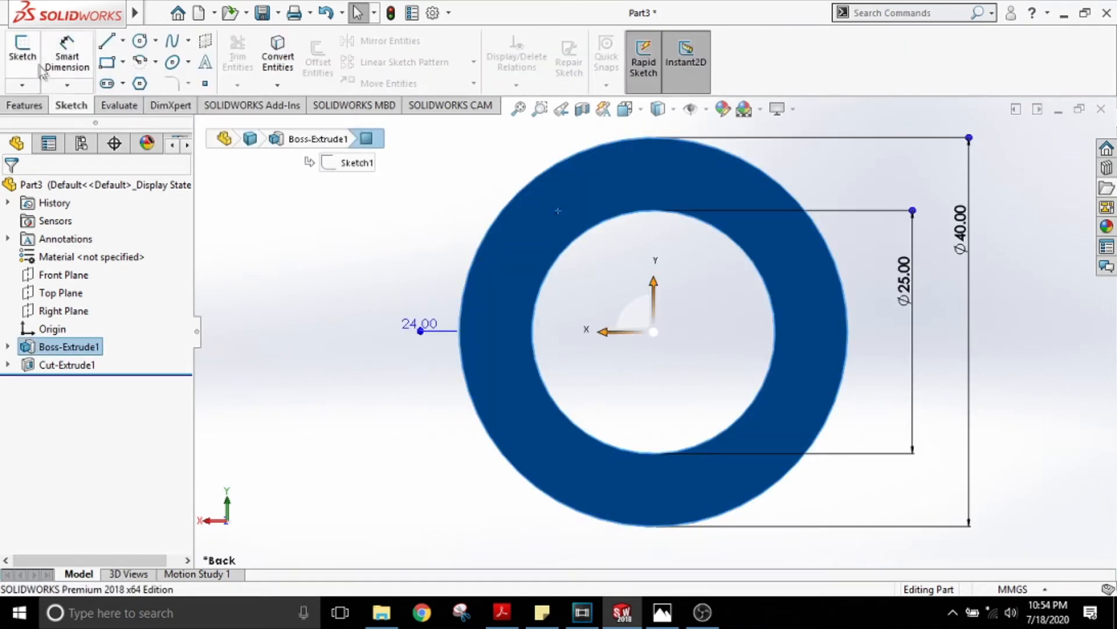
left_click(34, 58)
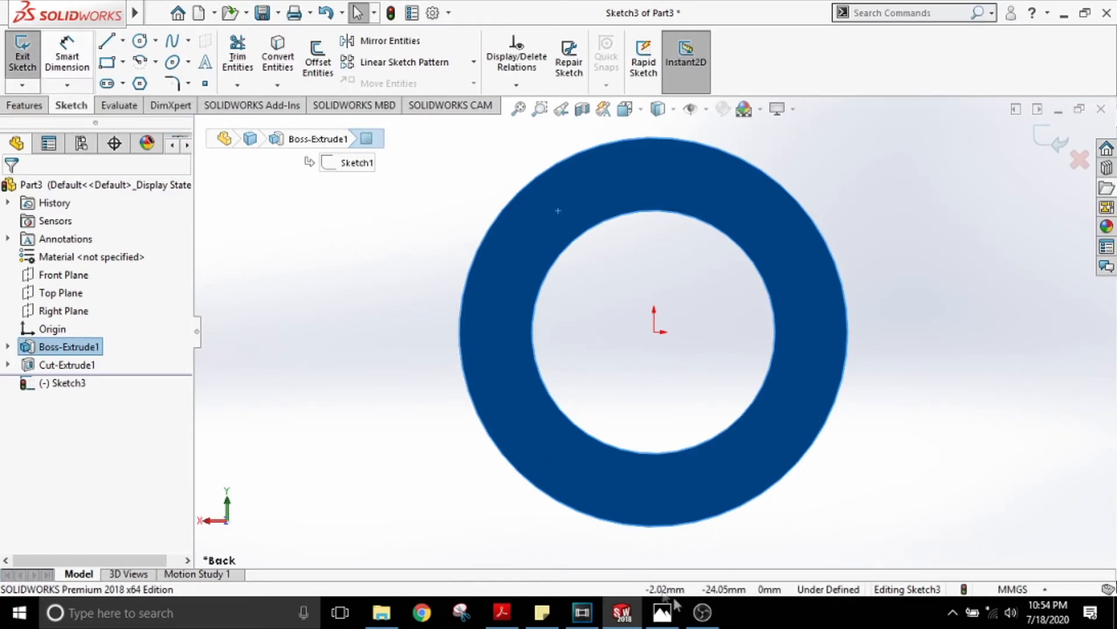
Check the plate's lower radius on the reference drawing and sketch a circle about 57 mm in diameter centred on the origin
left_click(675, 618)
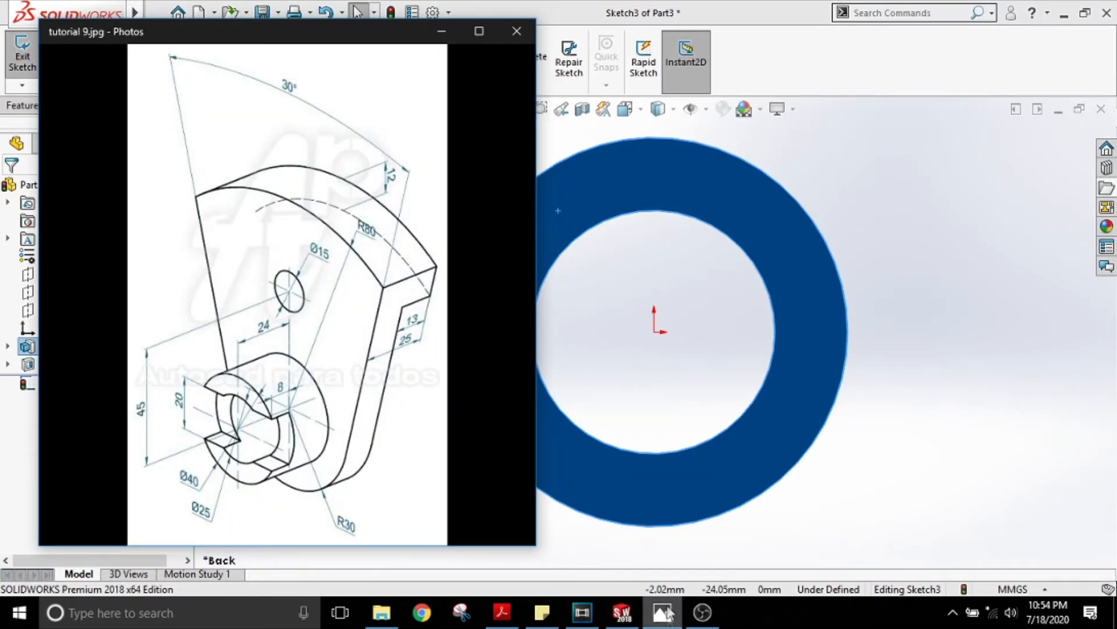
left_click(440, 32)
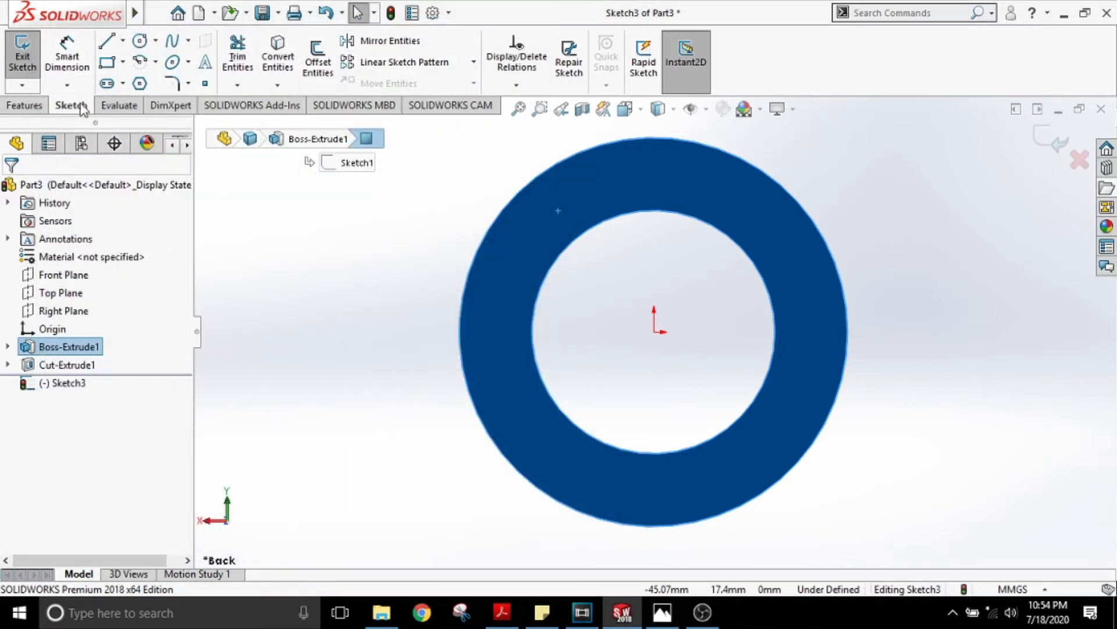
left_click(145, 43)
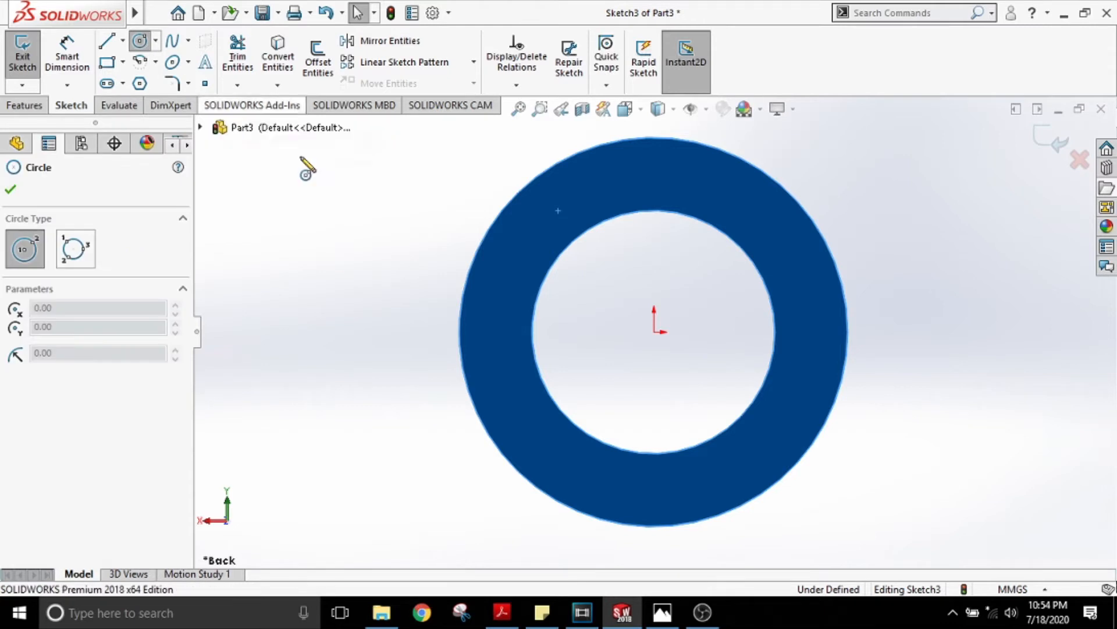
left_click(653, 332)
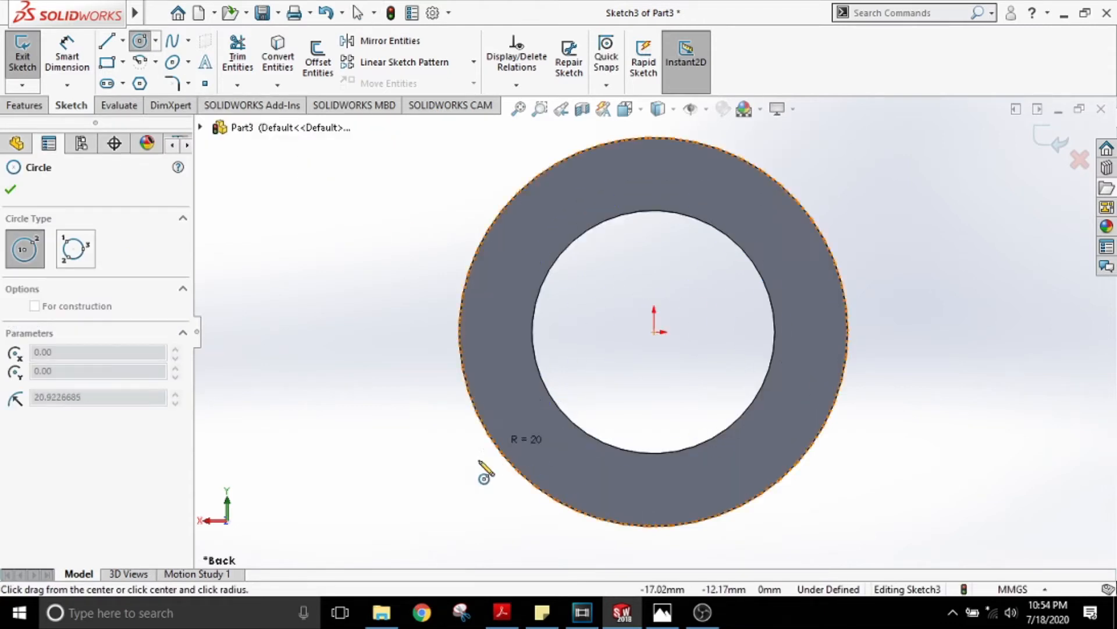
left_click(426, 499)
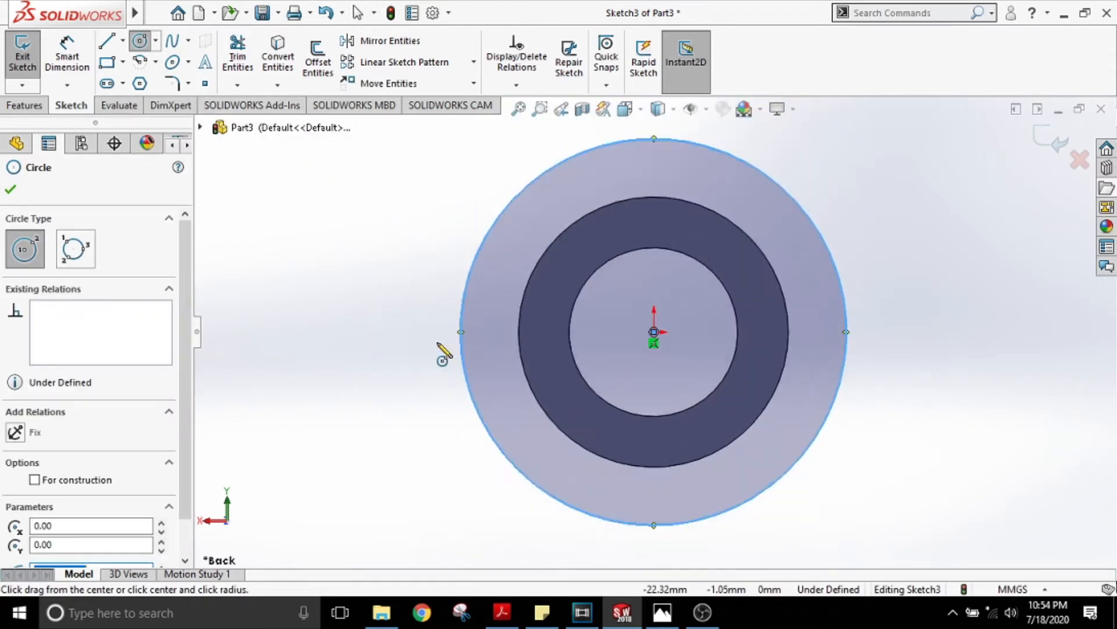
Dimension the new circle's diameter and set it to 60 mm
left_click(67, 61)
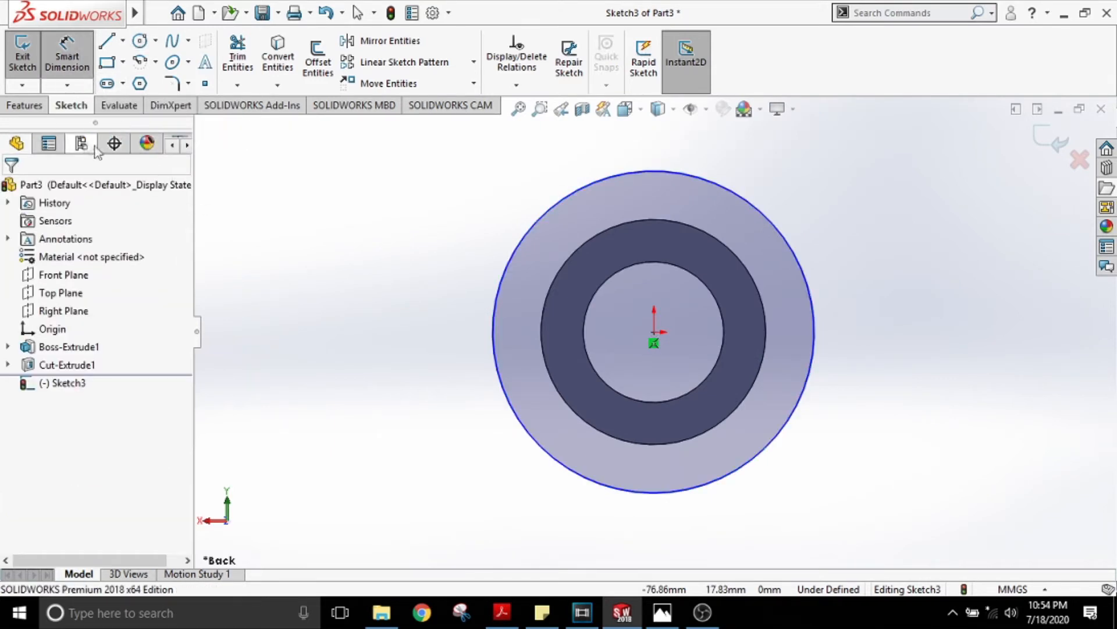
left_click(502, 279)
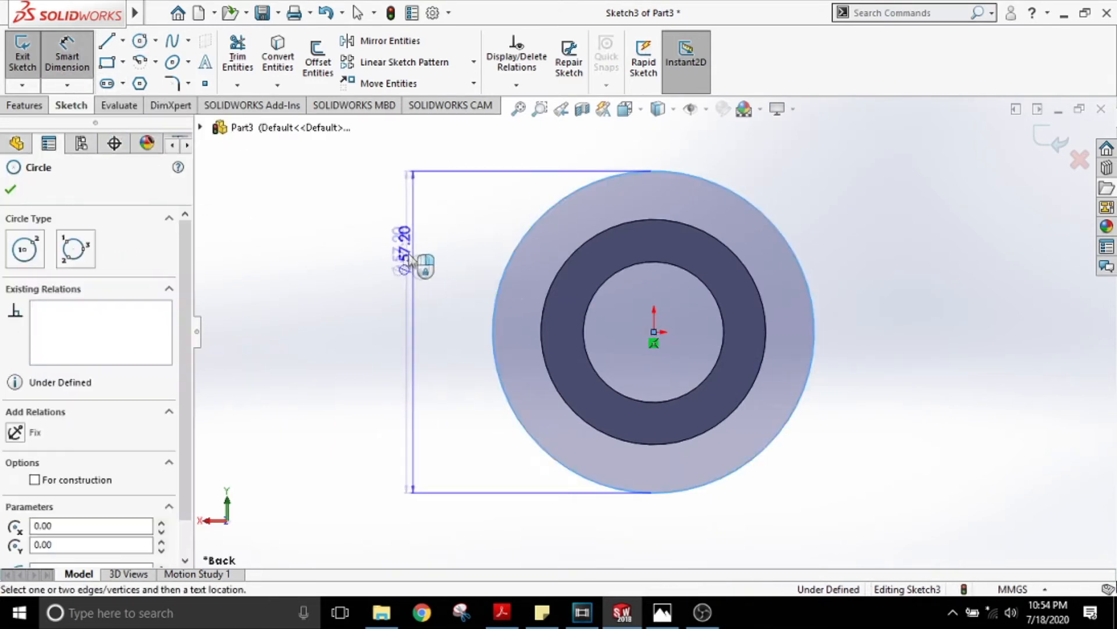
left_click(390, 284)
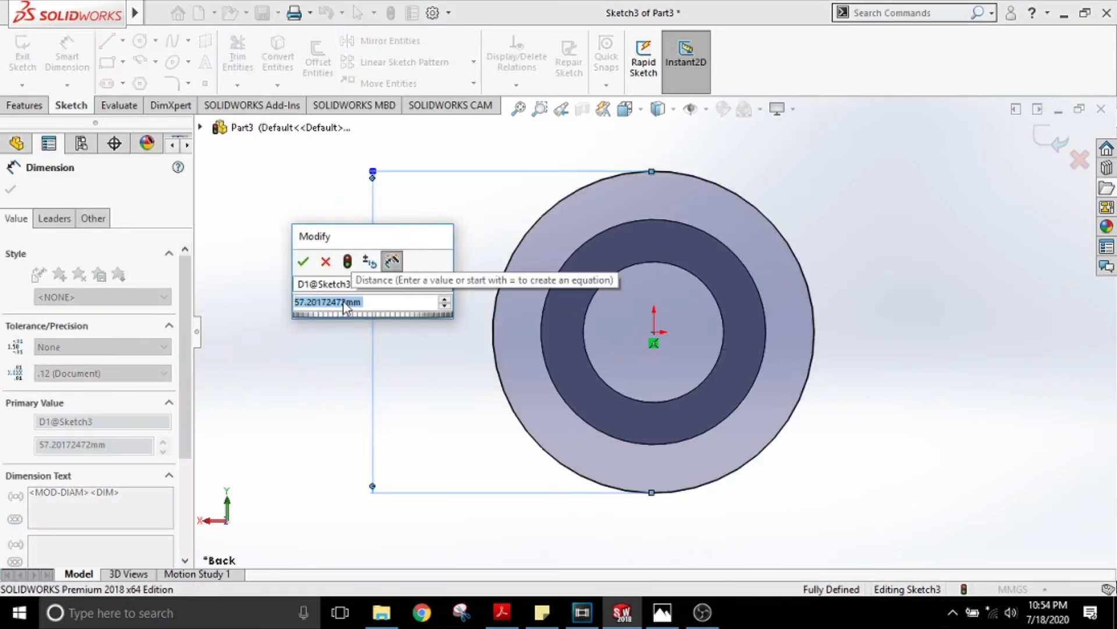
type("60")
mouse_move(443, 326)
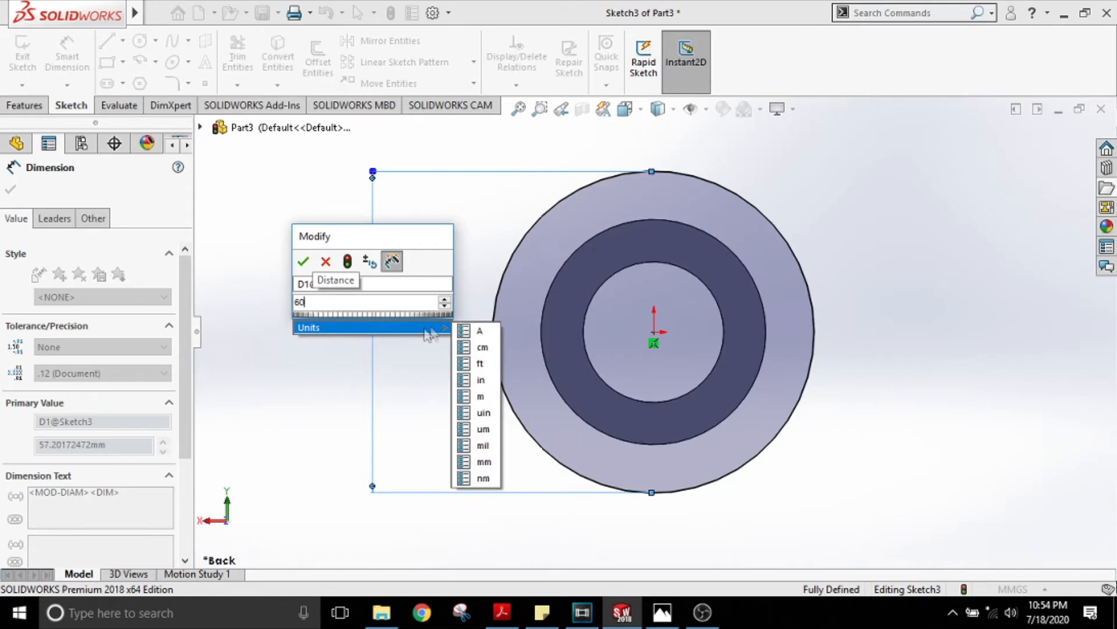
left_click(486, 431)
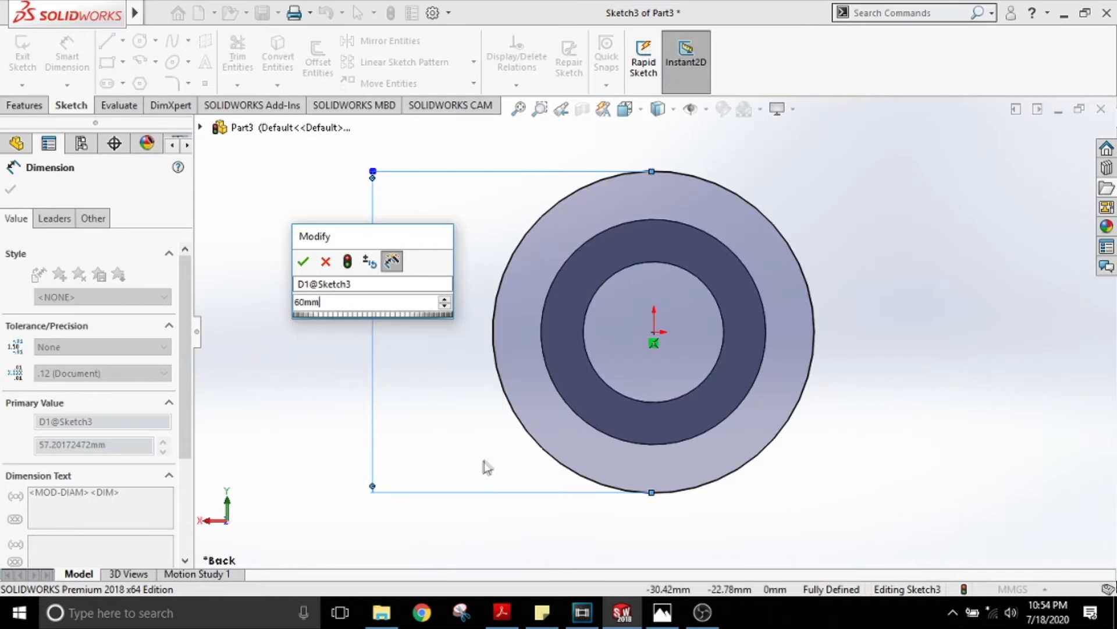
left_click(302, 262)
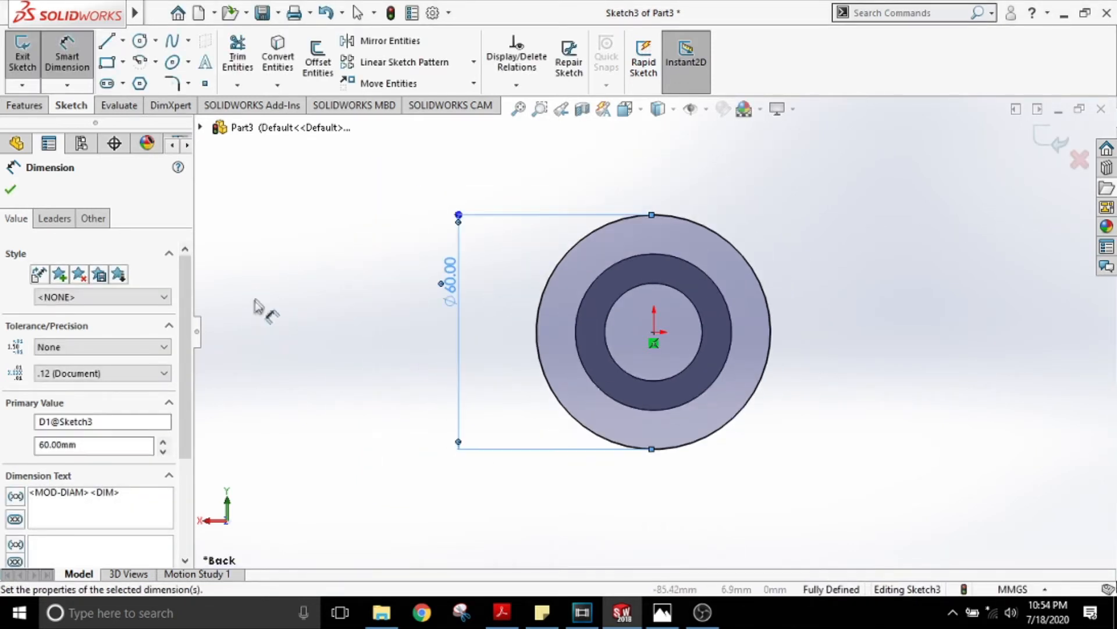
key("Escape")
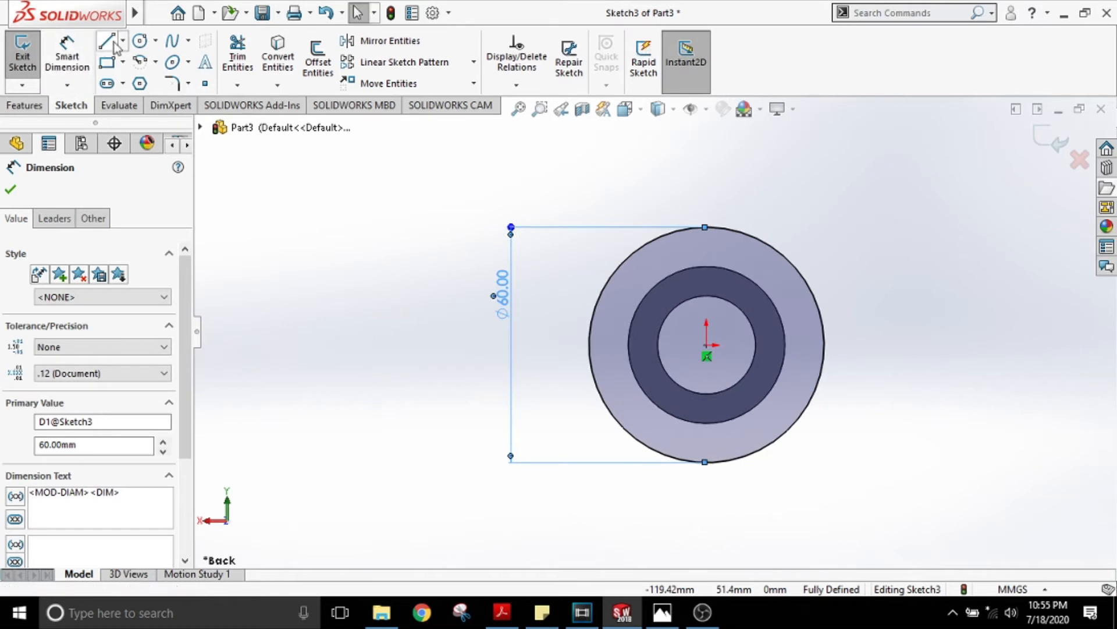
left_click(109, 43)
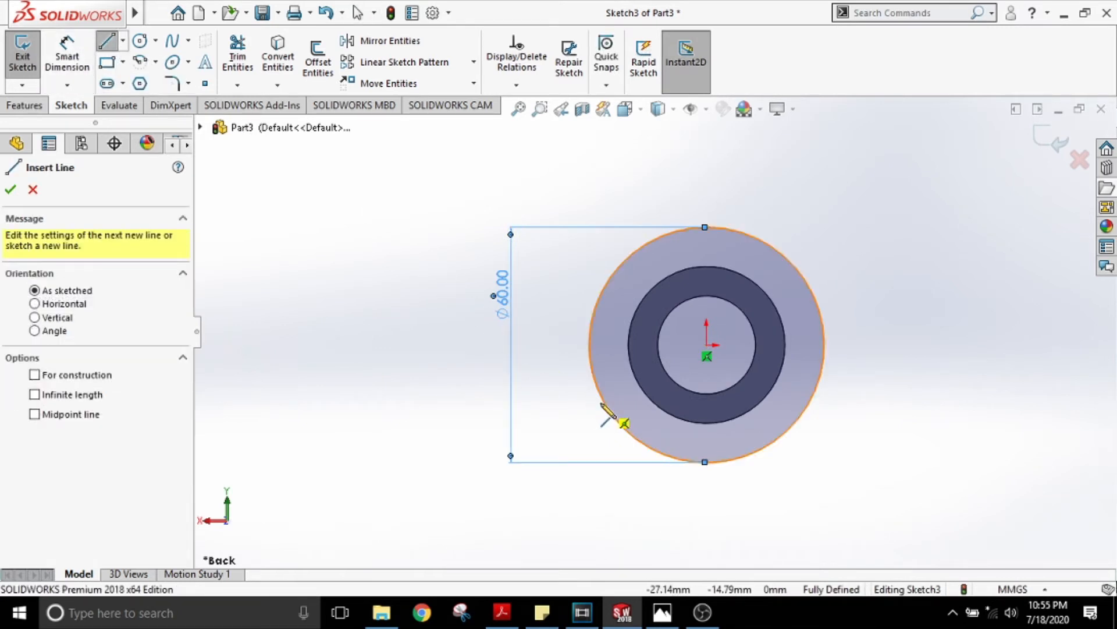
left_click(592, 373)
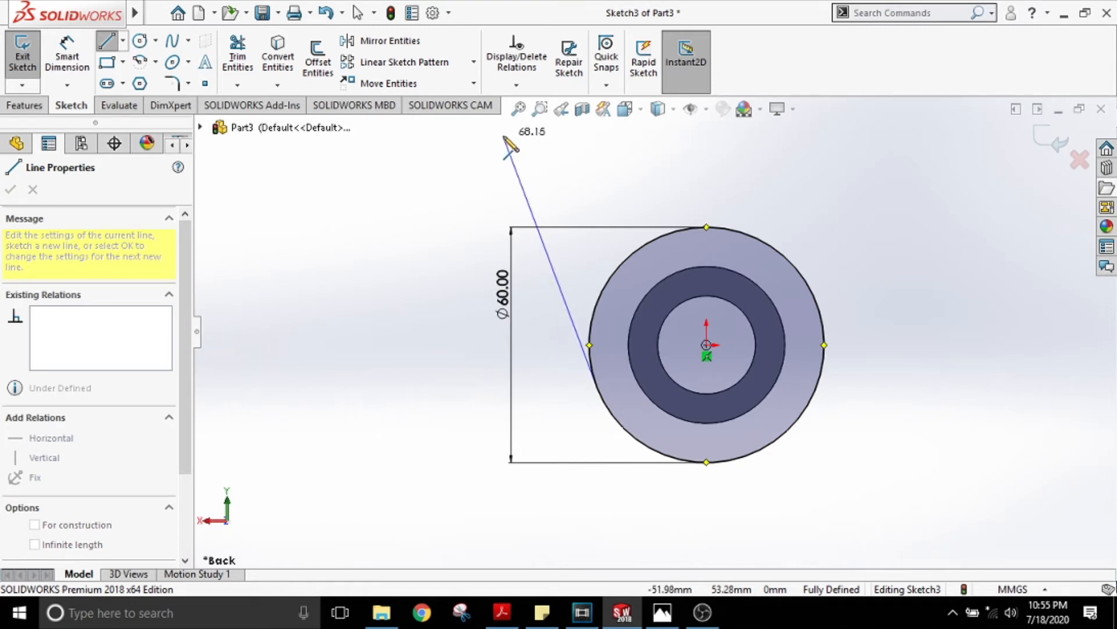
key("Escape")
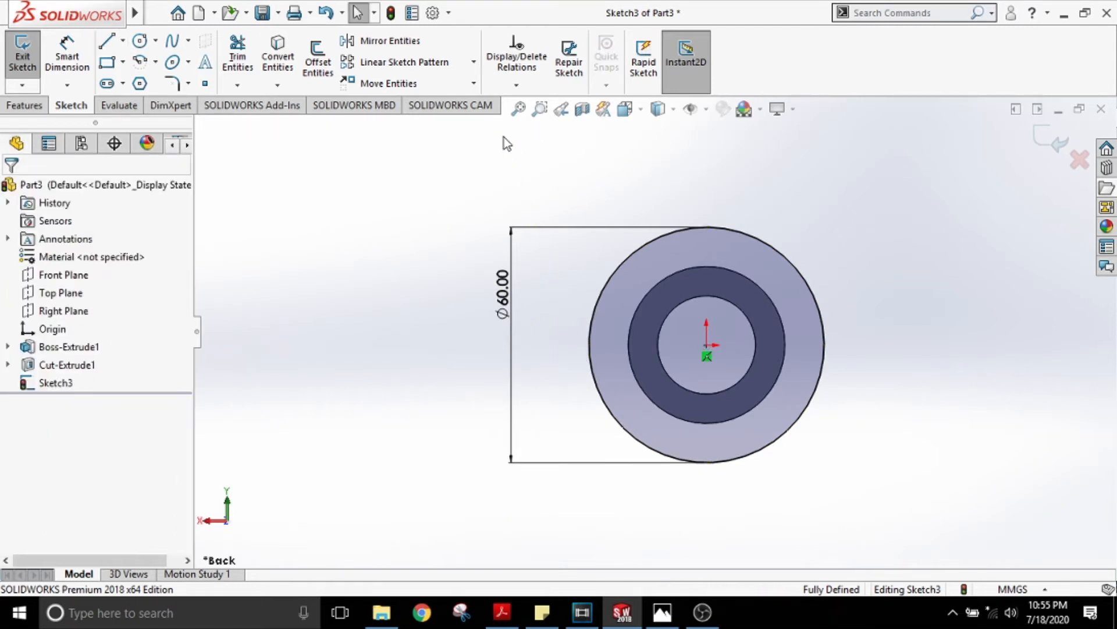
Try to draw a centerline from the origin up past the 60 mm circle, and undo it
left_click(122, 40)
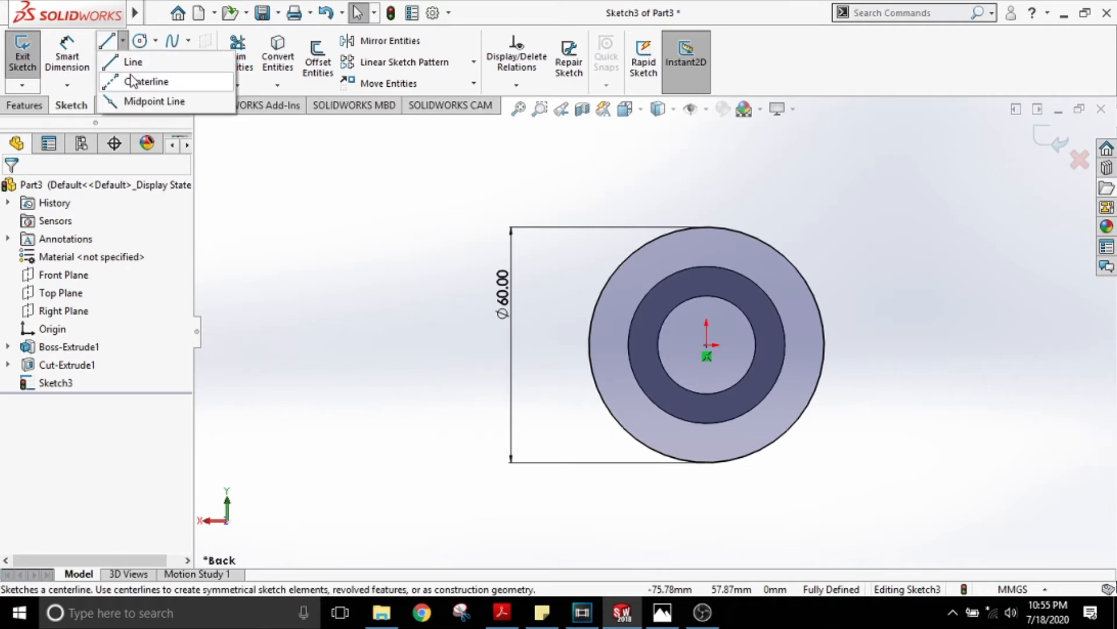
left_click(140, 83)
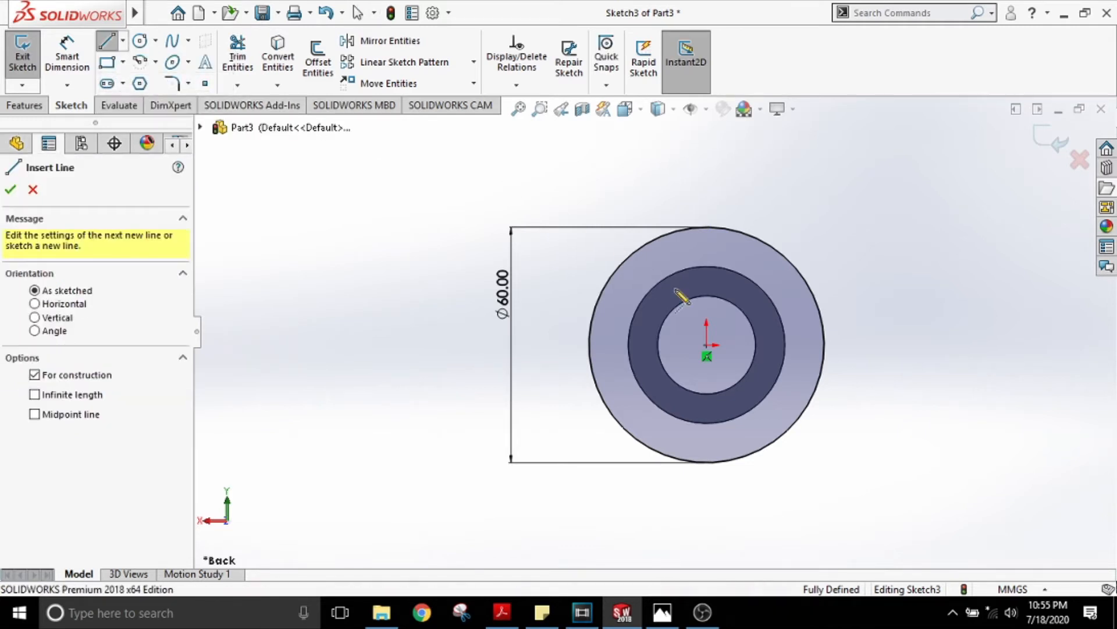
left_click(706, 347)
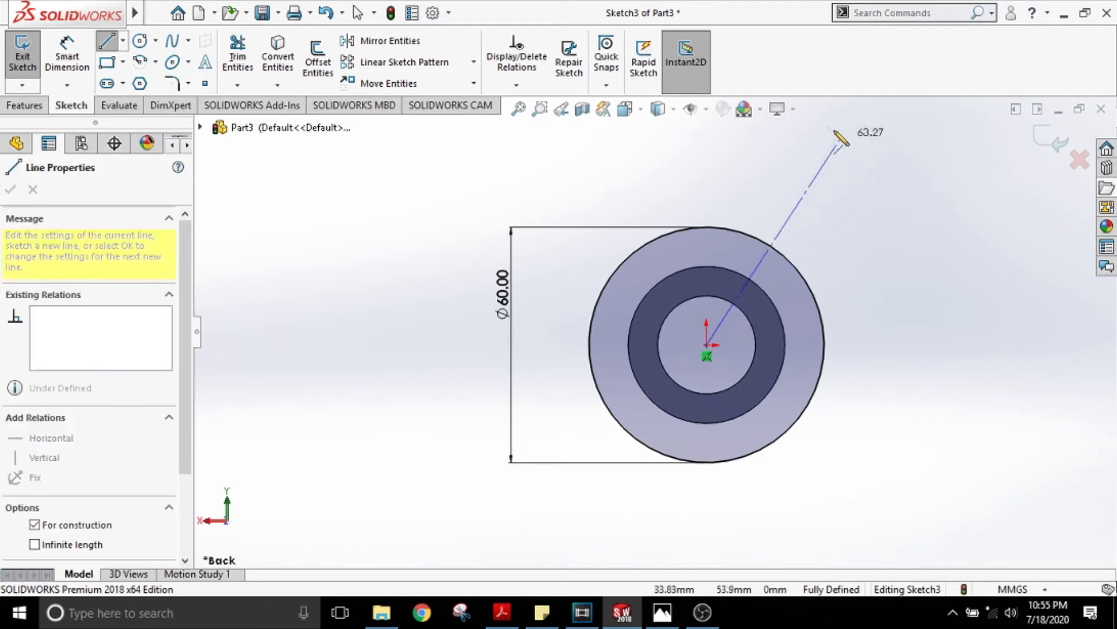
scroll(762, 191, "up", 2)
scroll(751, 192, "up", 1)
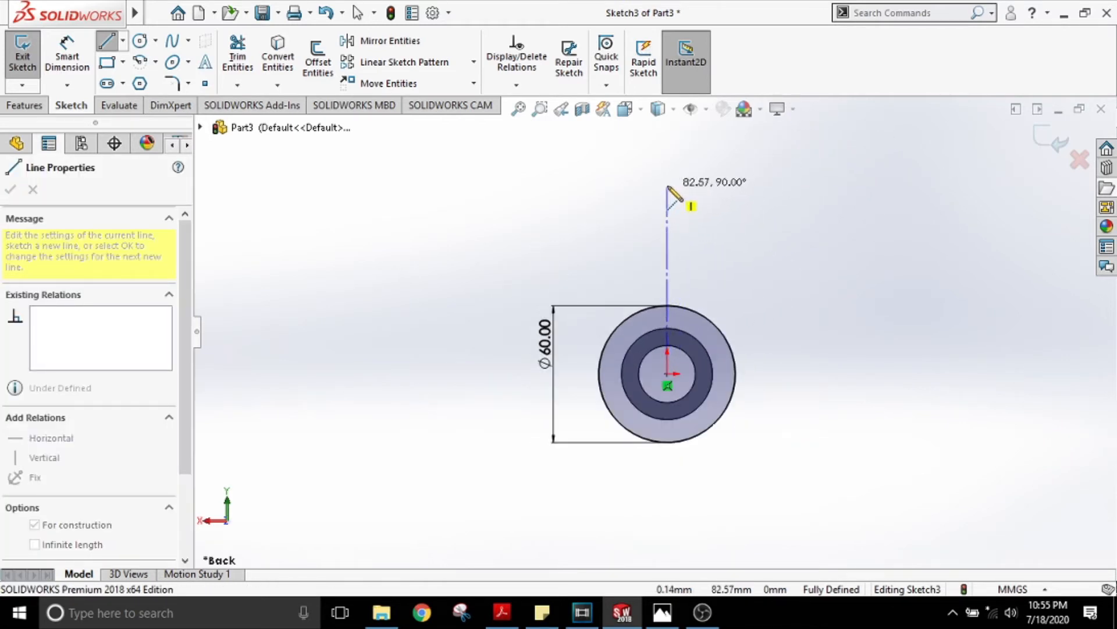
left_click(674, 167)
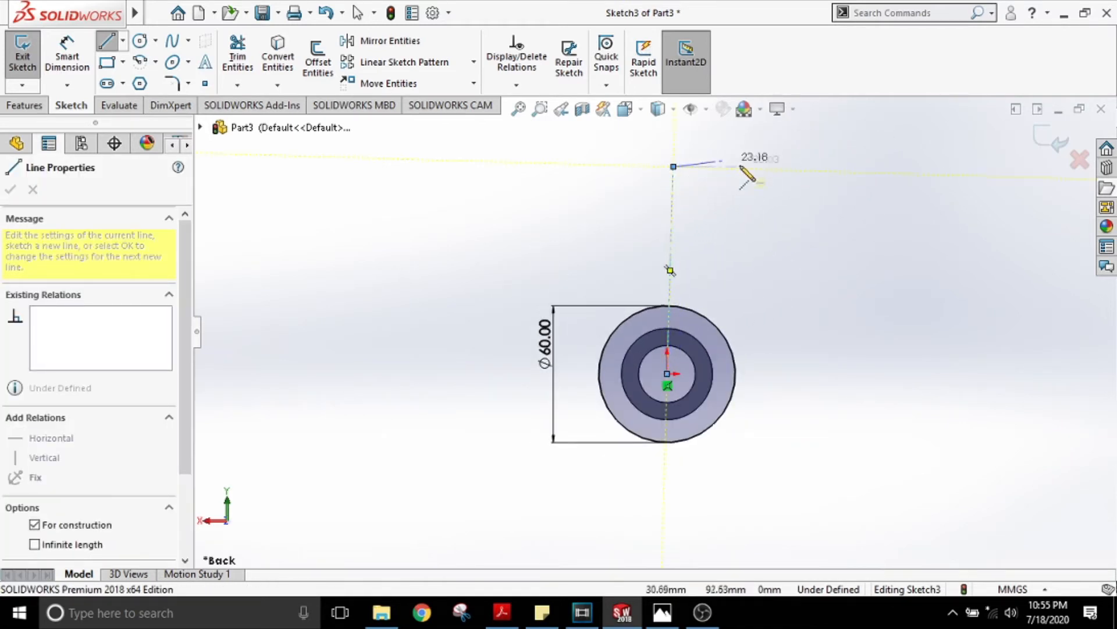
key("Escape")
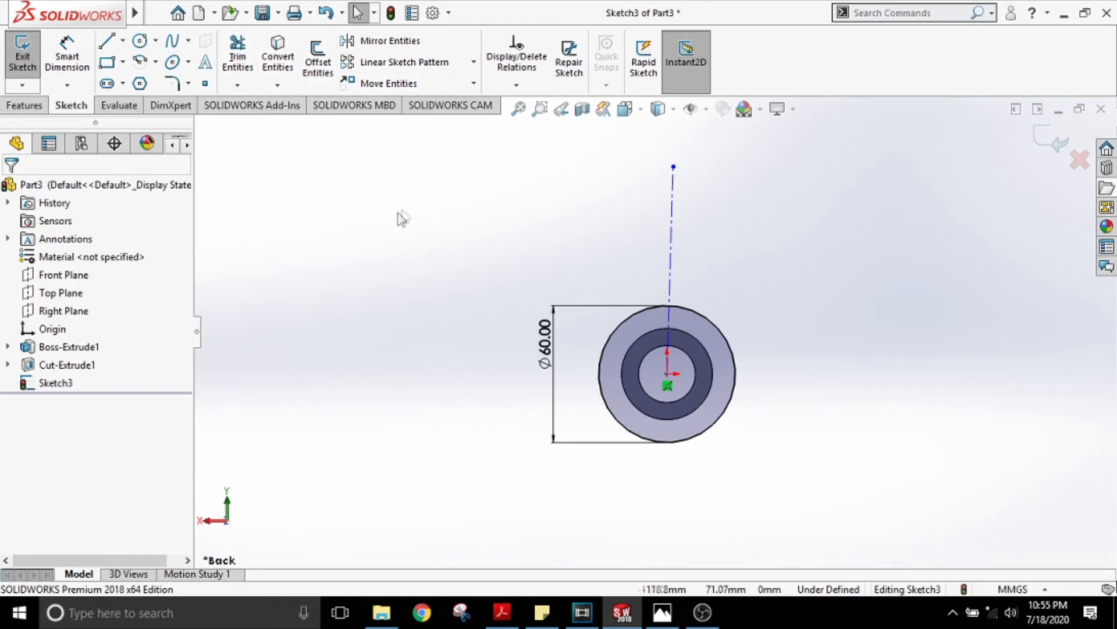
left_click(328, 13)
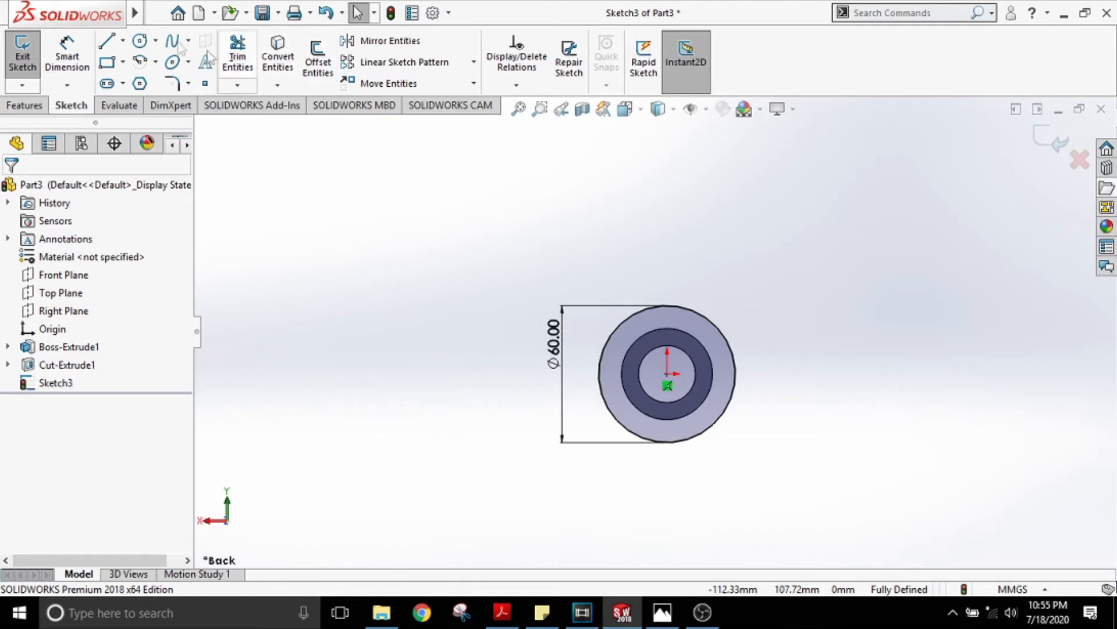
Draw a vertical centerline from the origin upward, ending well above the 60 mm circle
left_click(124, 41)
left_click(143, 82)
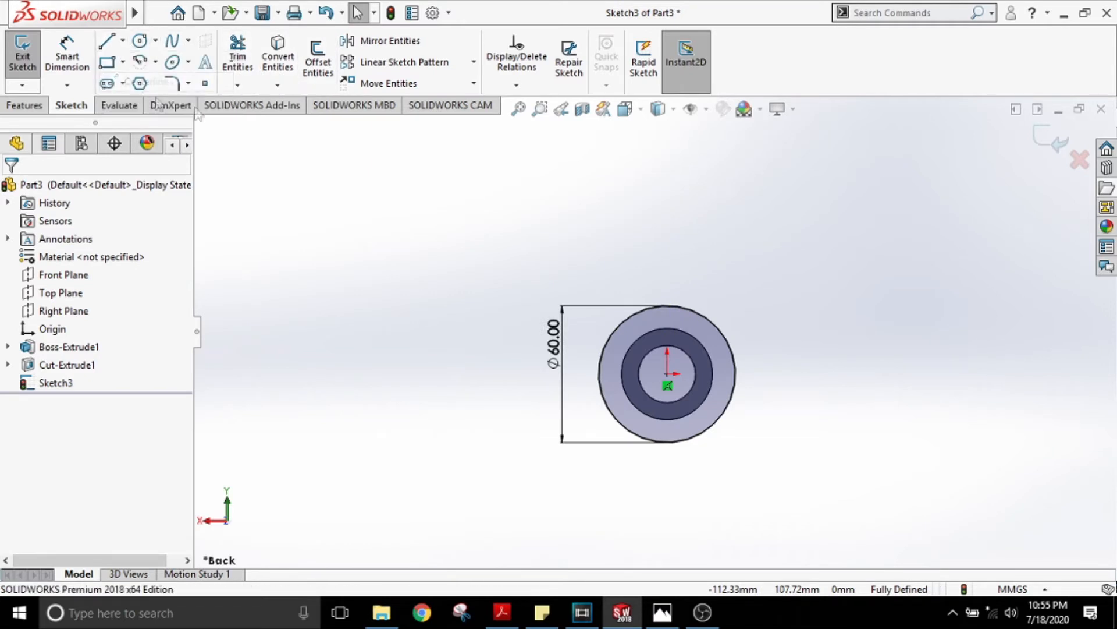
left_click(667, 373)
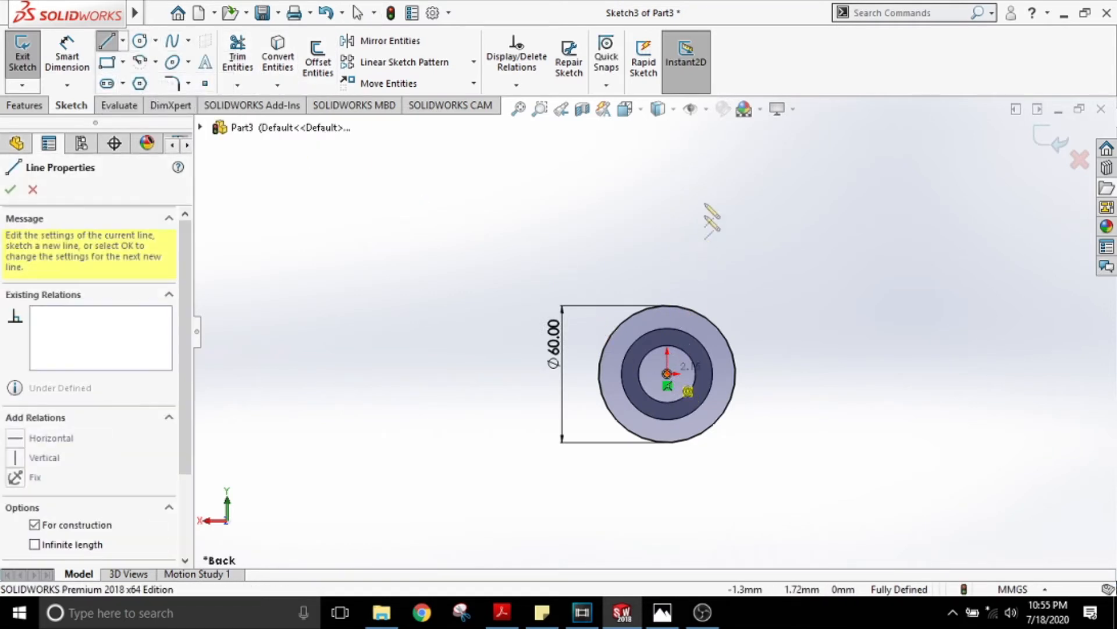
left_click(667, 151)
key("Escape")
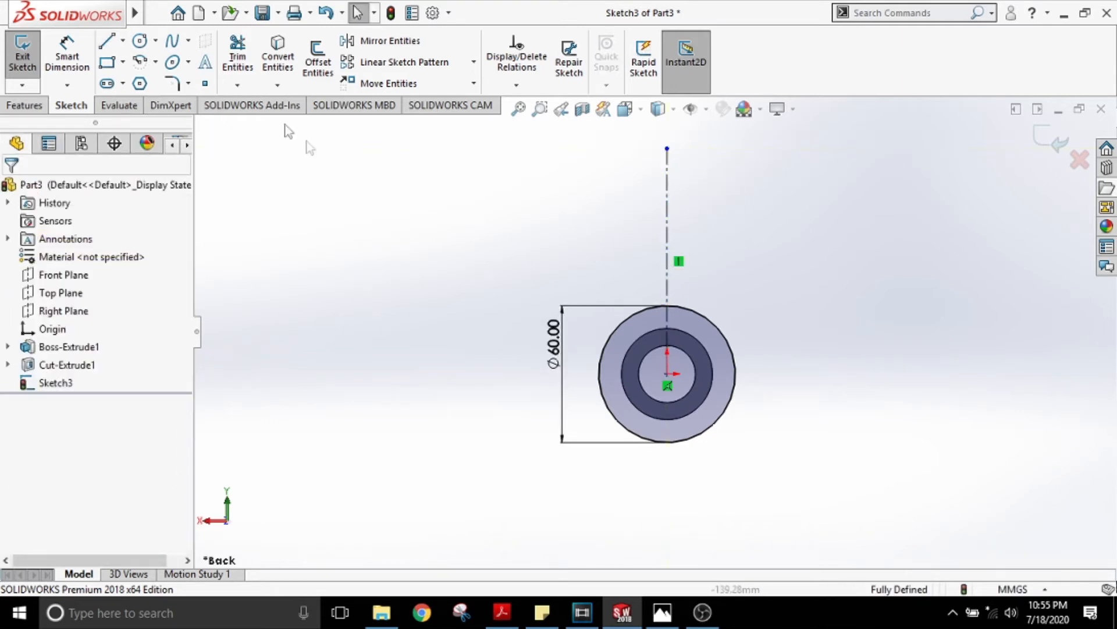
Draw a line tangent to the 60 mm circle's left side, slanting up and outward to the height of the centerline's upper end
left_click(108, 42)
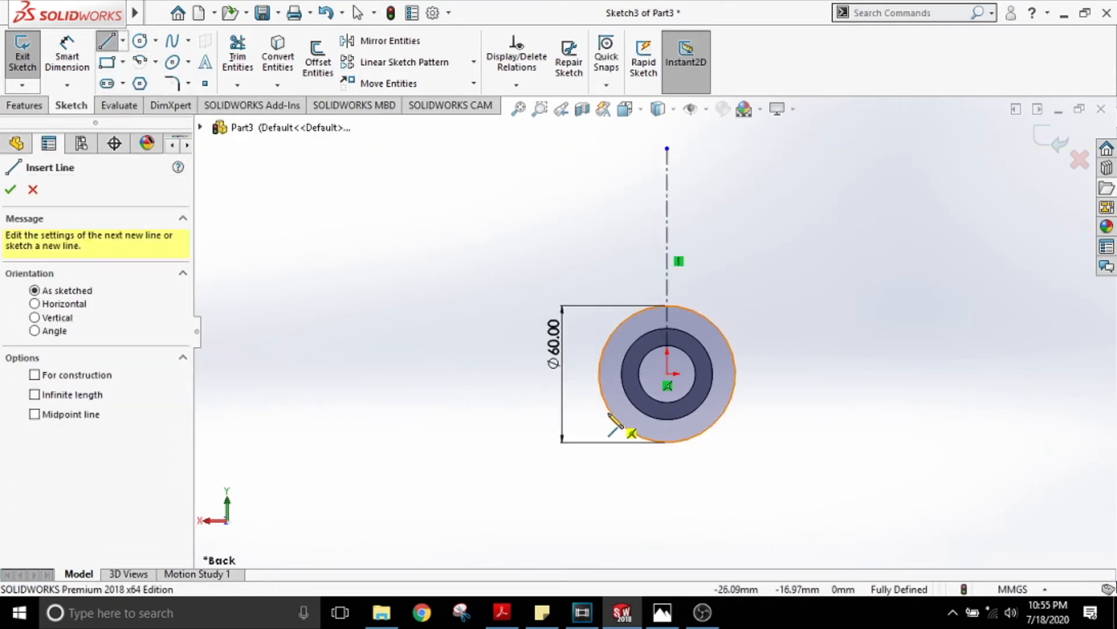
left_click(599, 373)
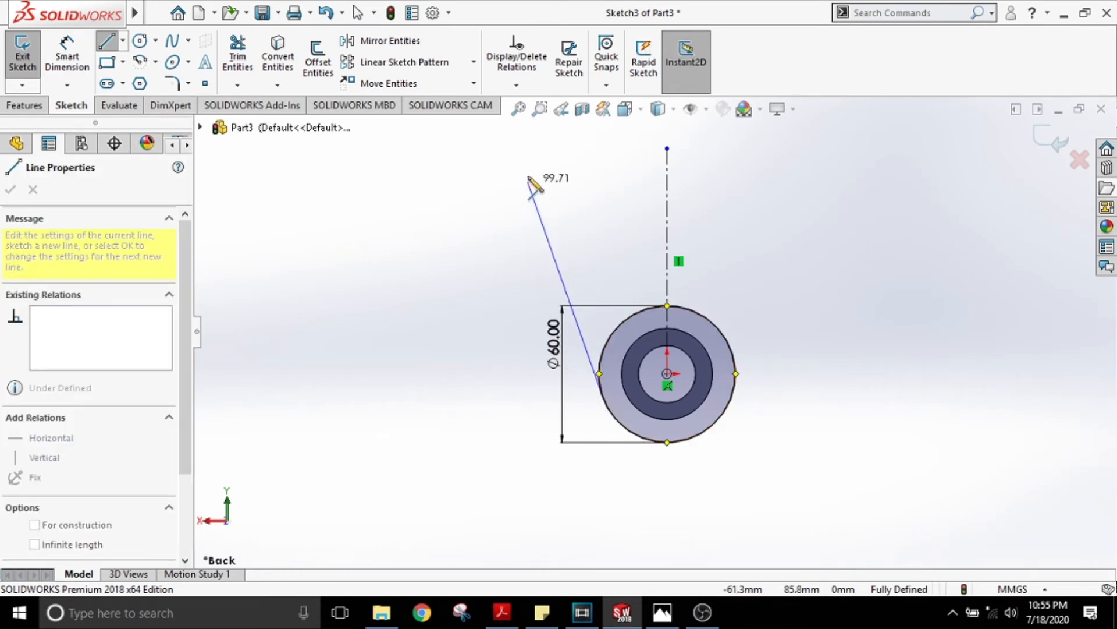
left_click(521, 149)
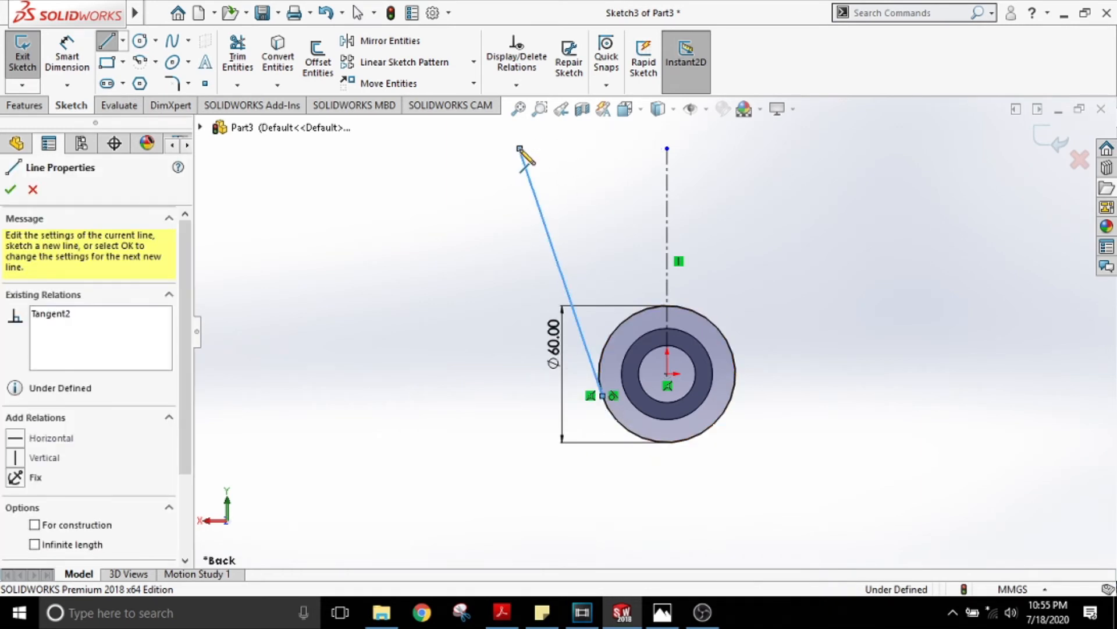
key("Escape")
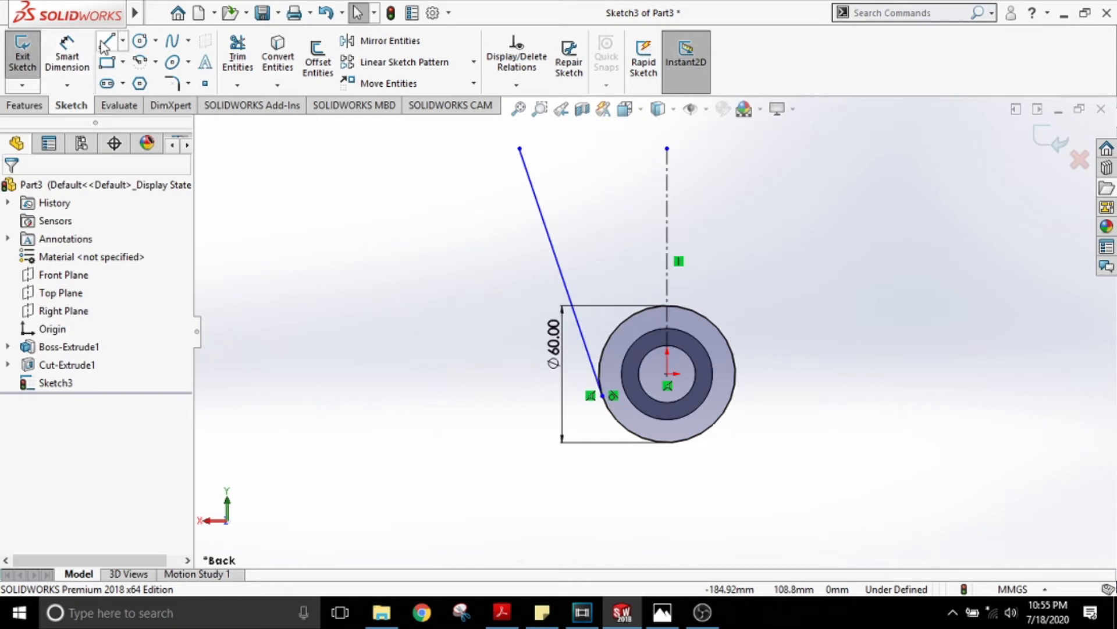
Draw a line tangent to the 60 mm circle's right side, slanting up and outward to the height of the centerline's upper end
left_click(105, 43)
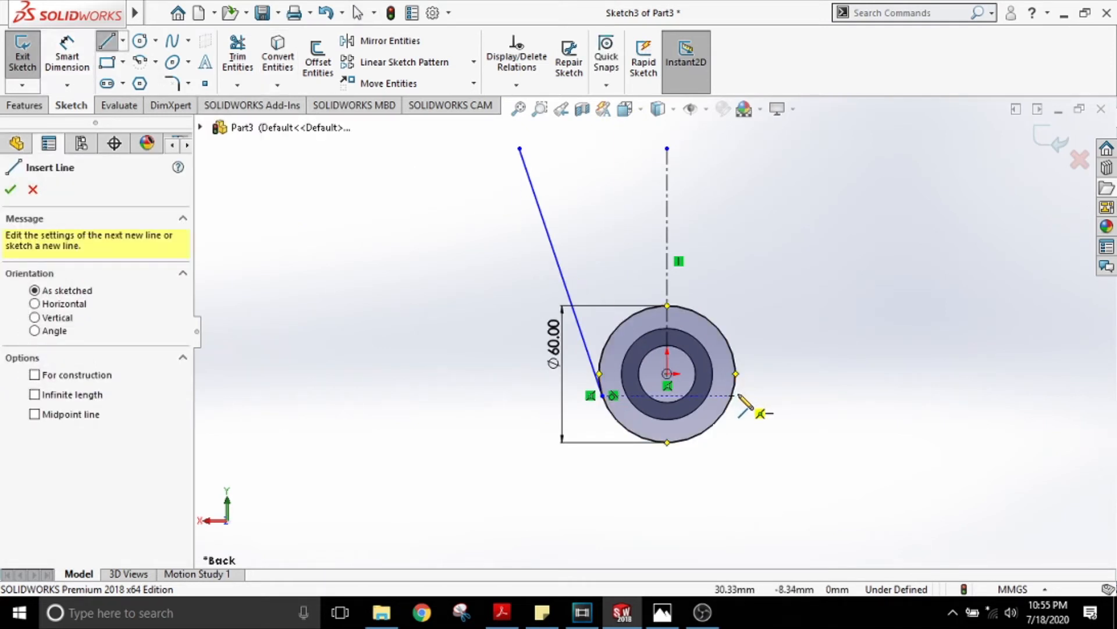
left_click(736, 373)
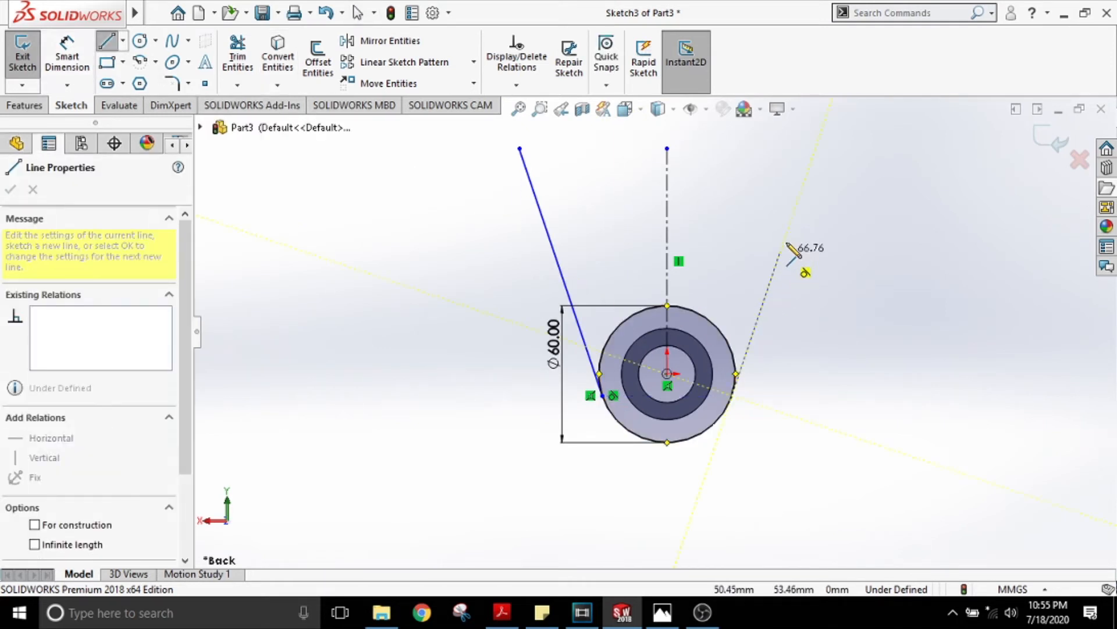
left_click(816, 149)
key("Escape")
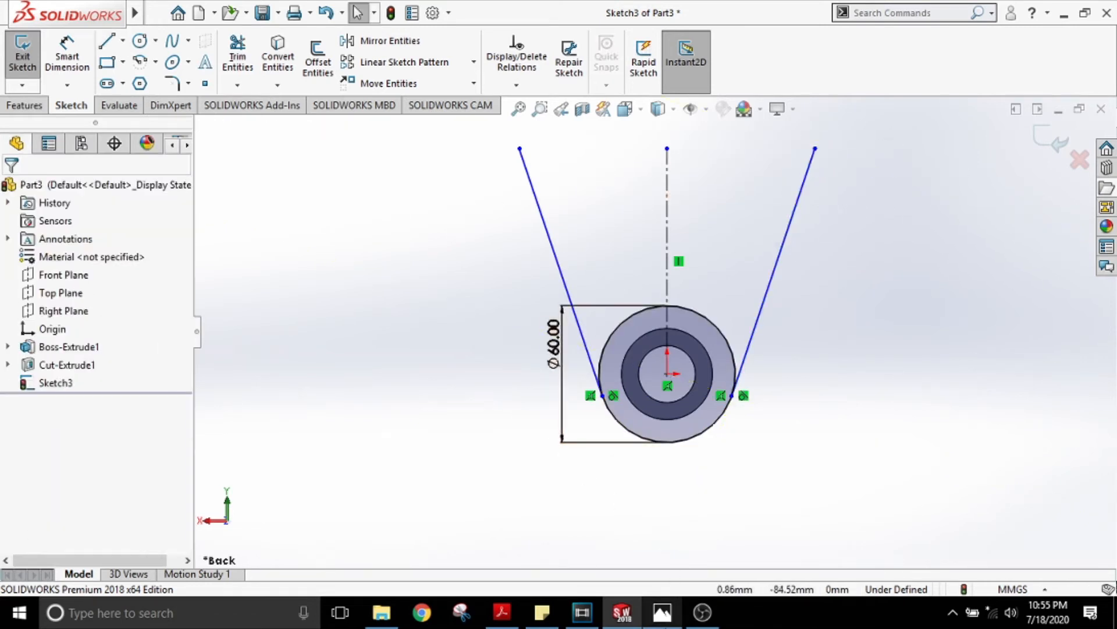
Check the fan angle in the reference drawing and dimension the left slanted line at 15 degrees from the centerline
left_click(664, 613)
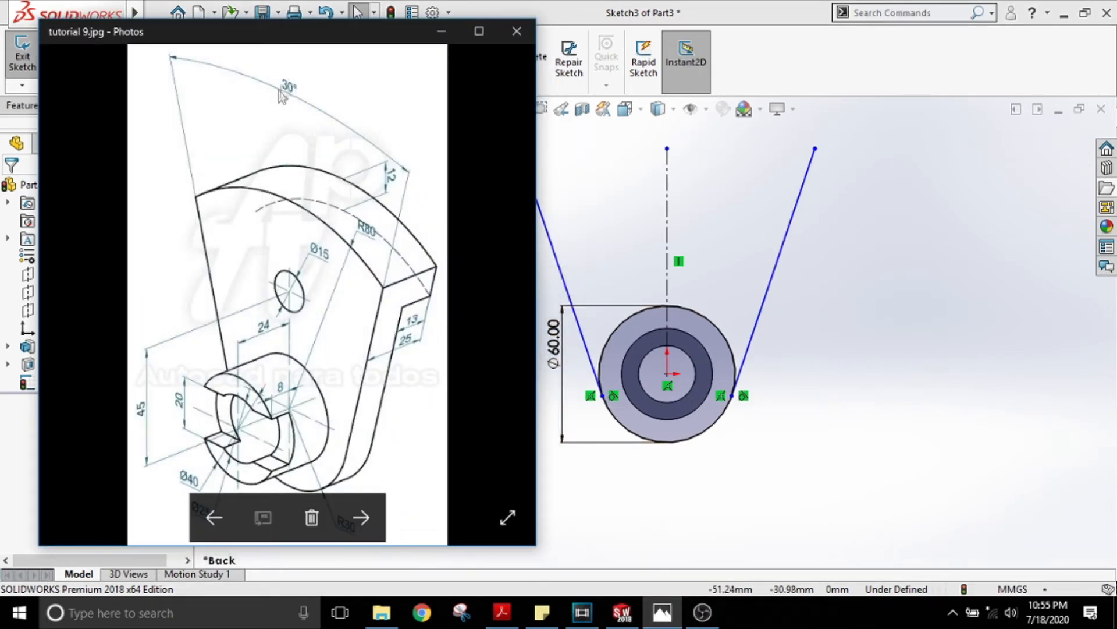
left_click(432, 36)
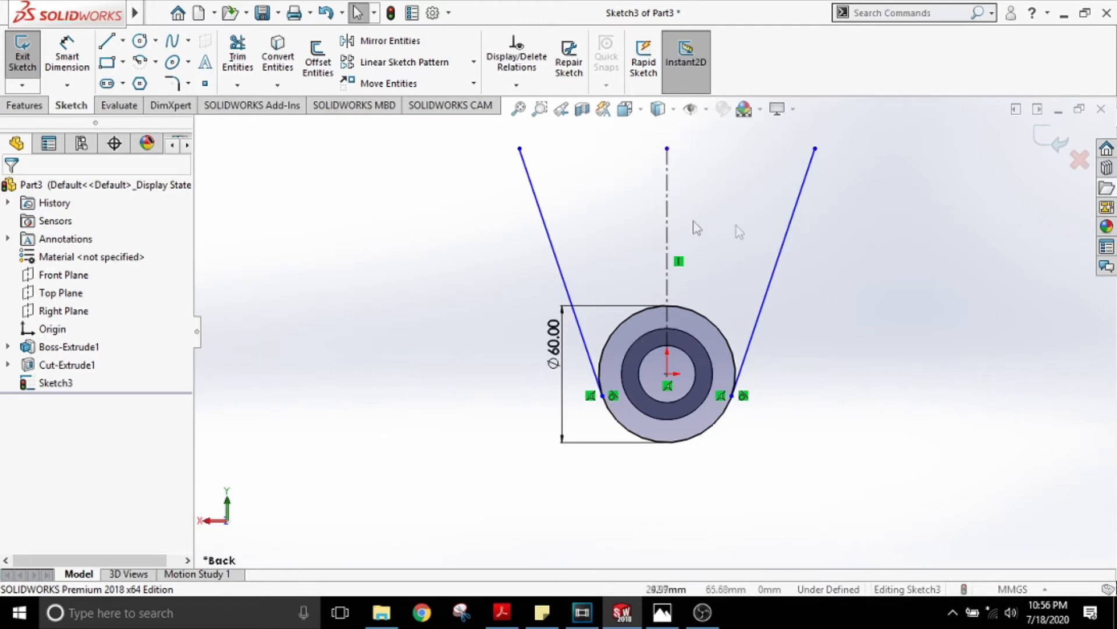
left_click(67, 55)
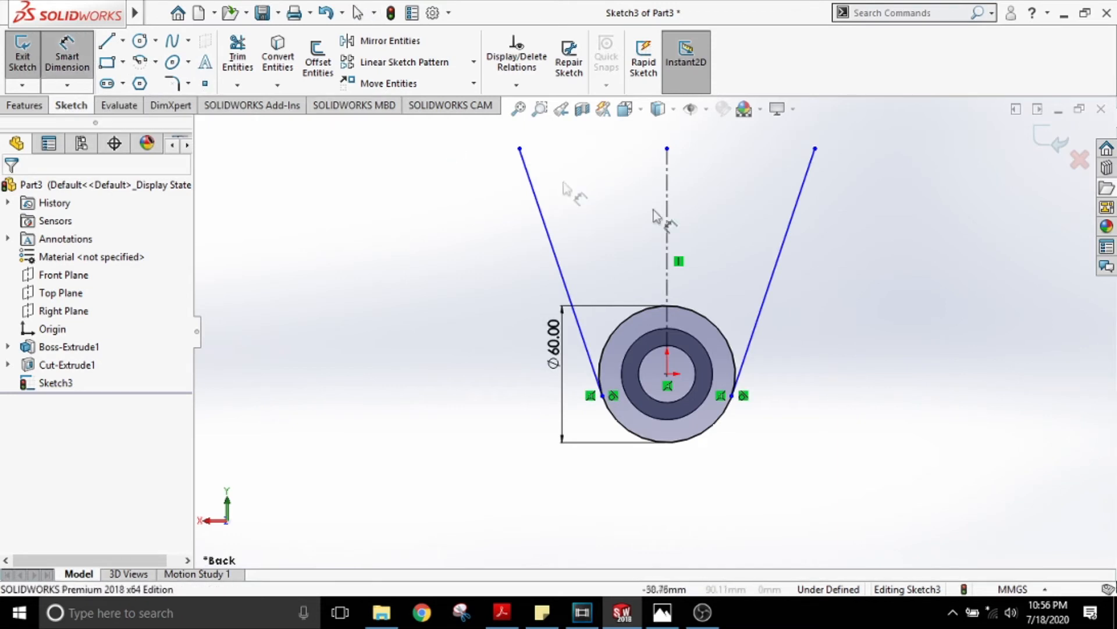
left_click(668, 184)
left_click(537, 201)
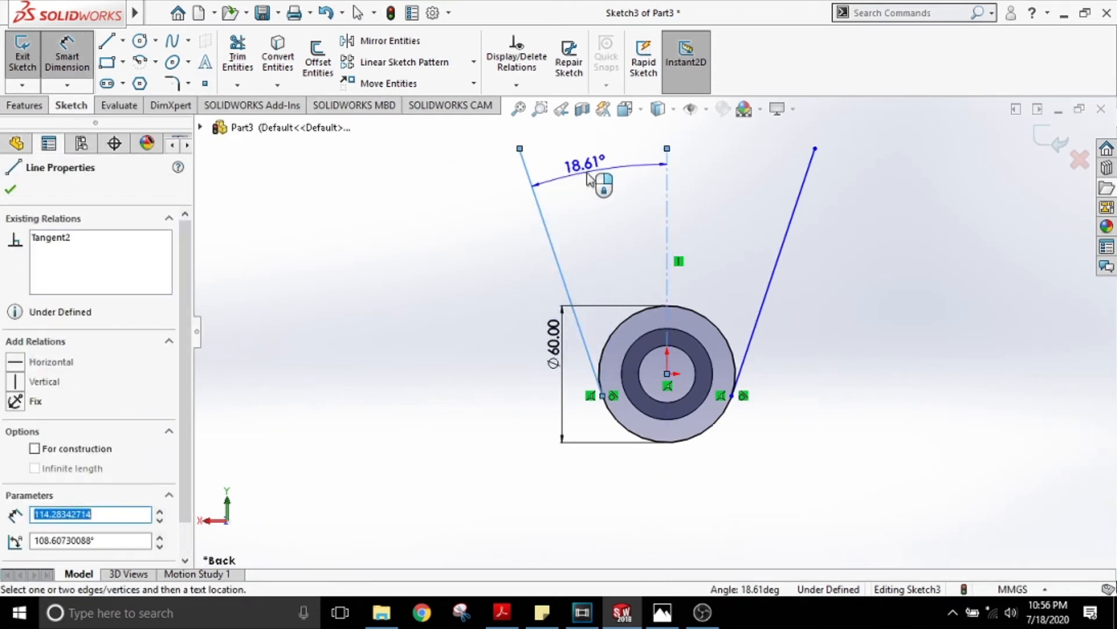
left_click(596, 178)
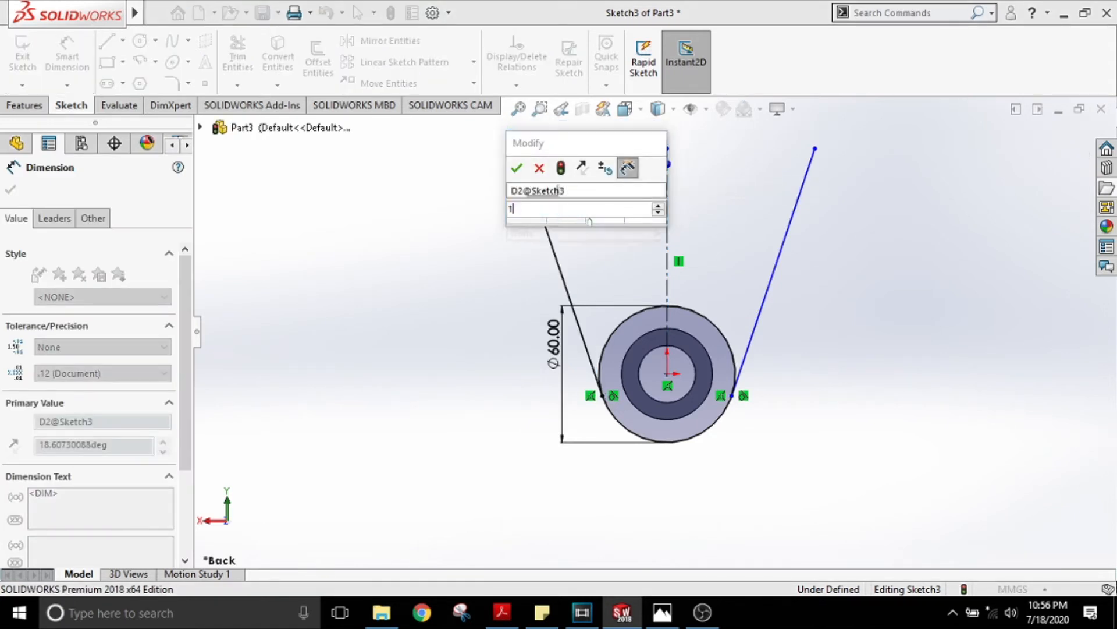
type("15")
mouse_move(625, 238)
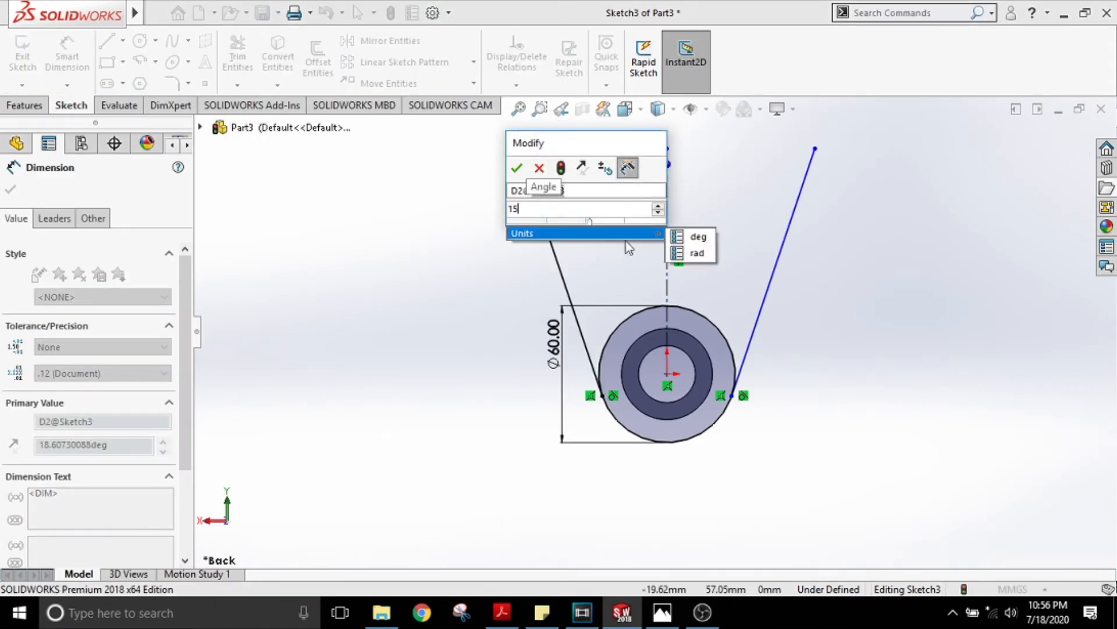
left_click(680, 238)
left_click(518, 167)
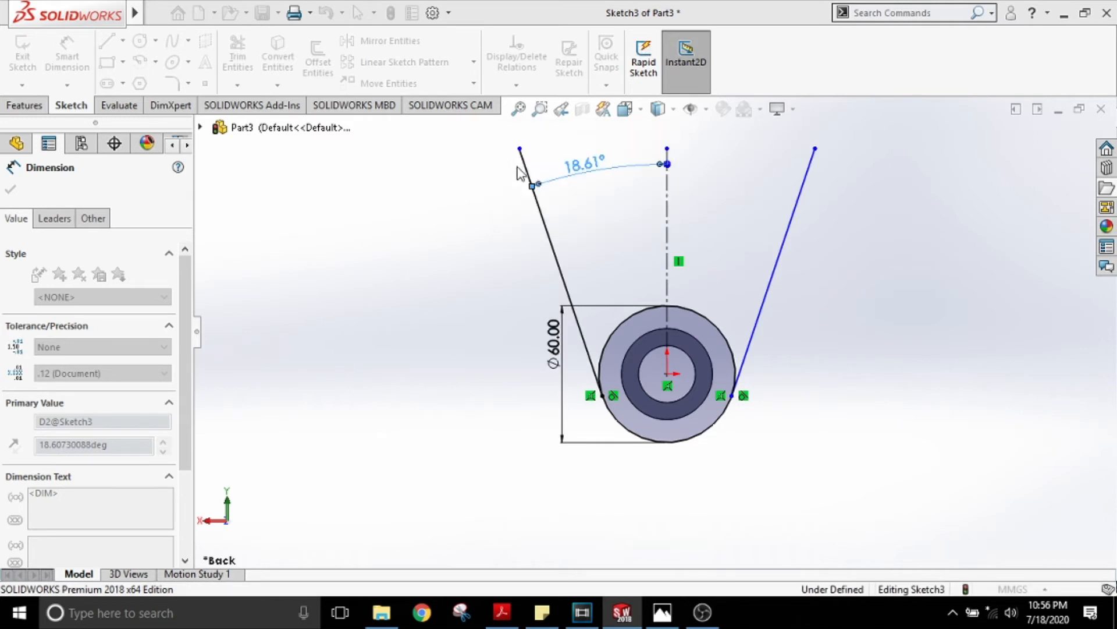
Dimension the angle between the centerline and the right slanted line and set it to 15 degrees
left_click(668, 187)
left_click(801, 188)
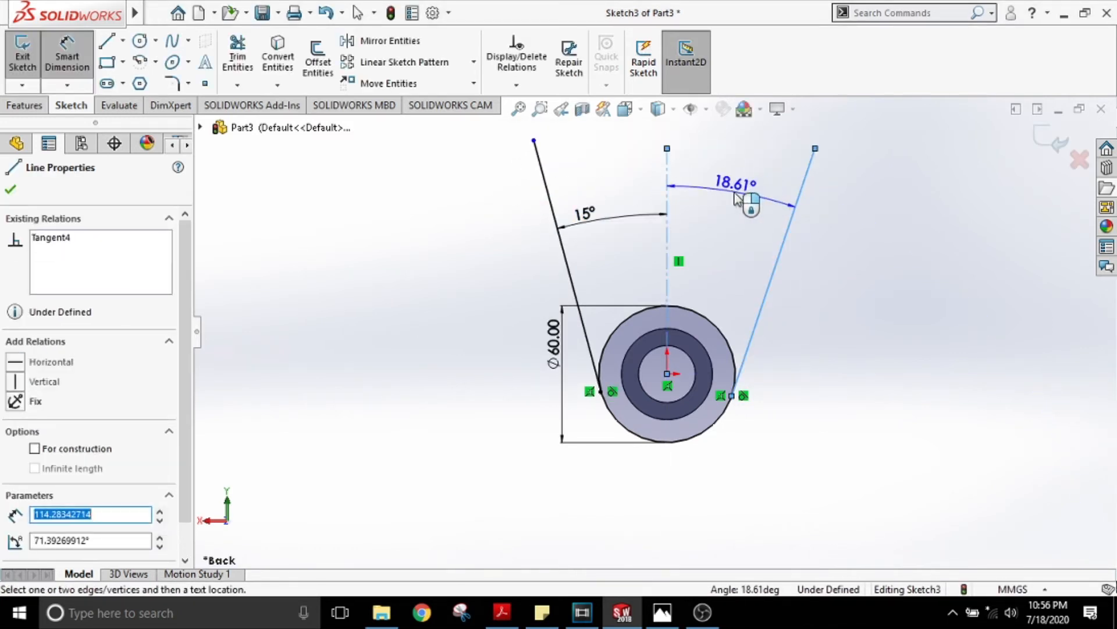
left_click(734, 198)
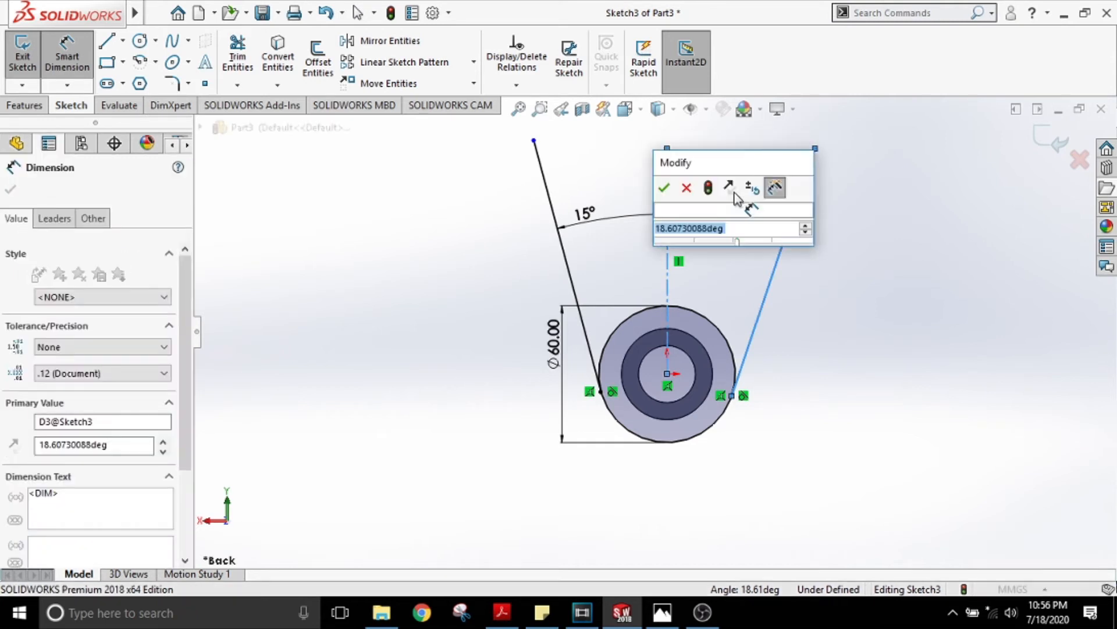
type("1")
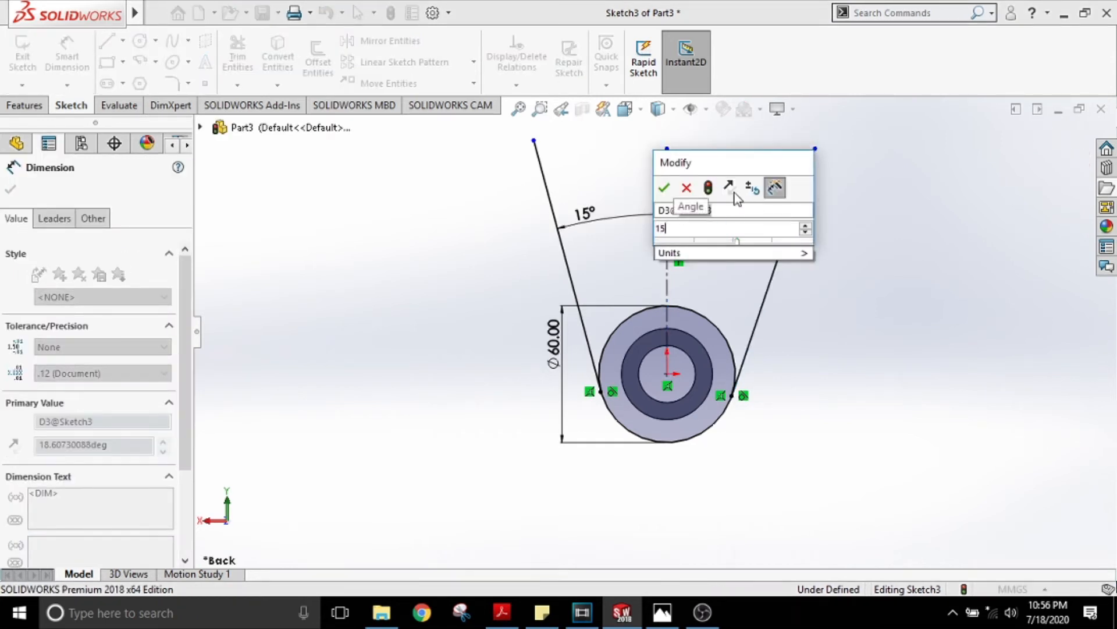
type("5")
mouse_move(803, 252)
left_click(841, 254)
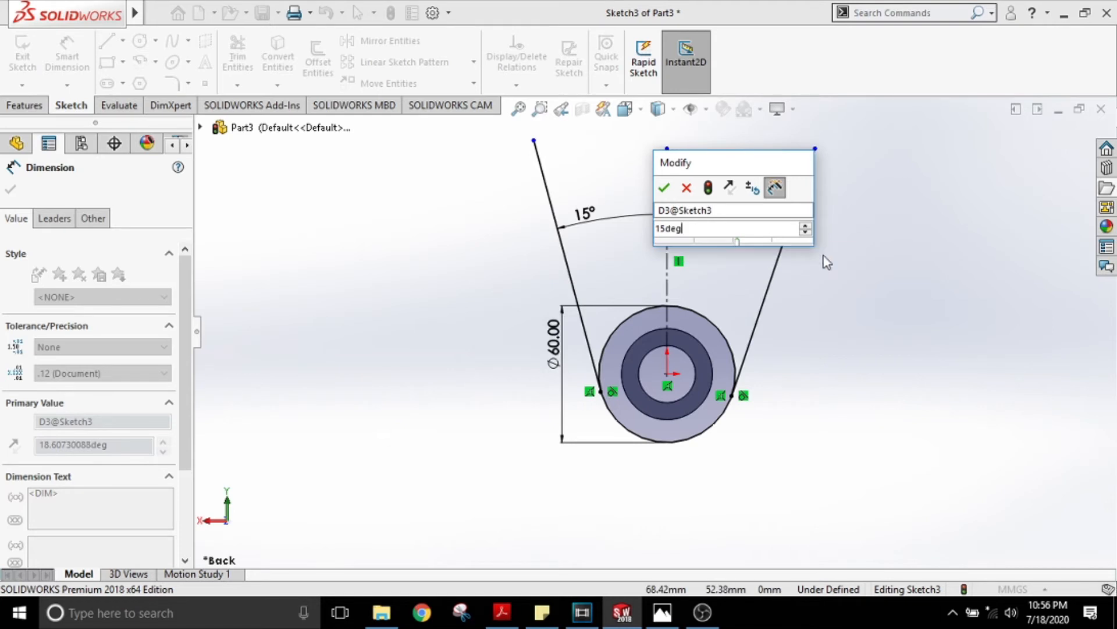
left_click(671, 190)
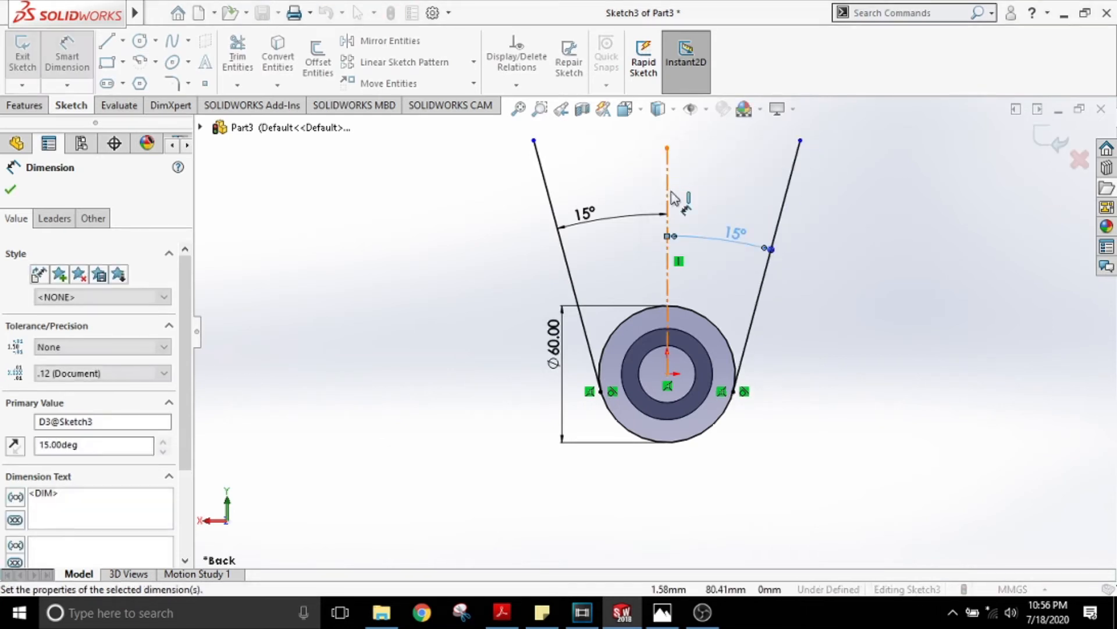
left_click(87, 56)
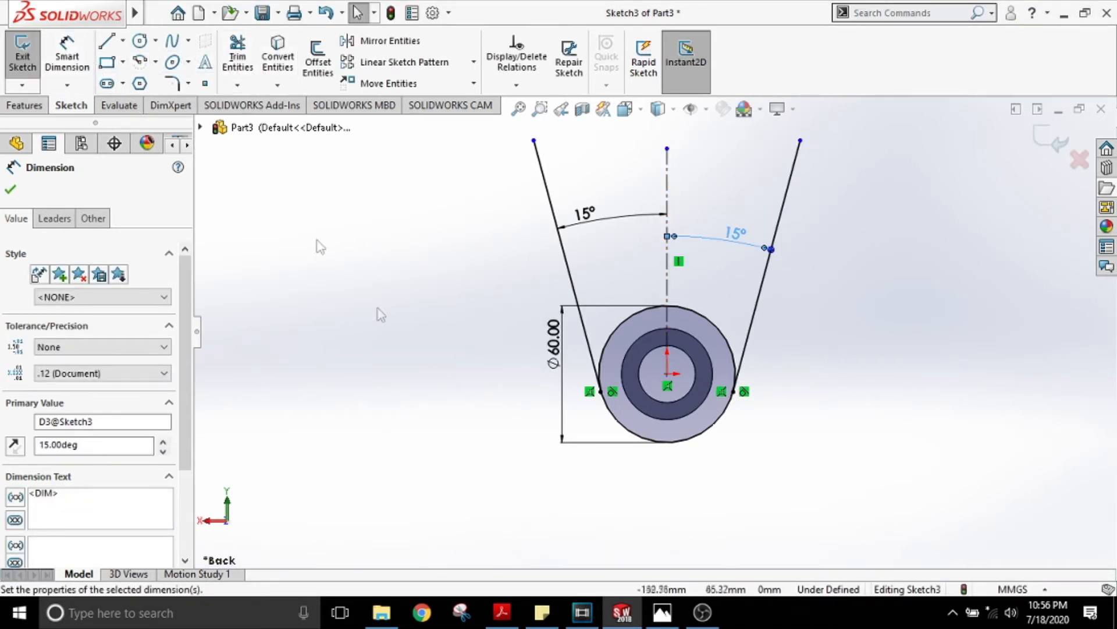
Check the reference drawing and draw a circle about 182 mm in diameter centred on the origin, crossing both slanted lines
left_click(664, 614)
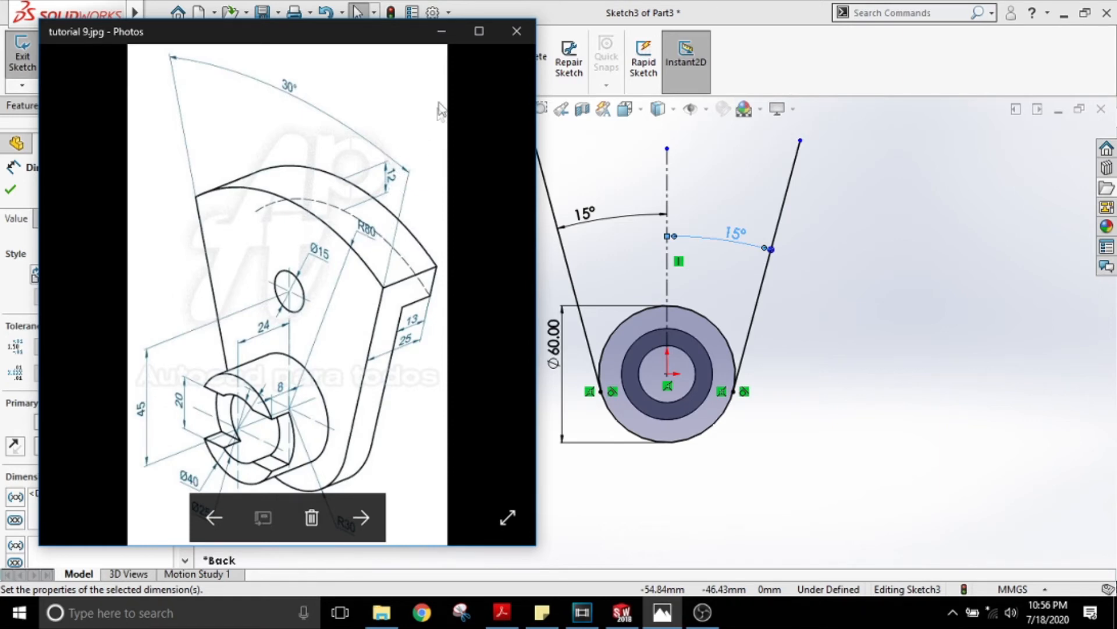
left_click(442, 32)
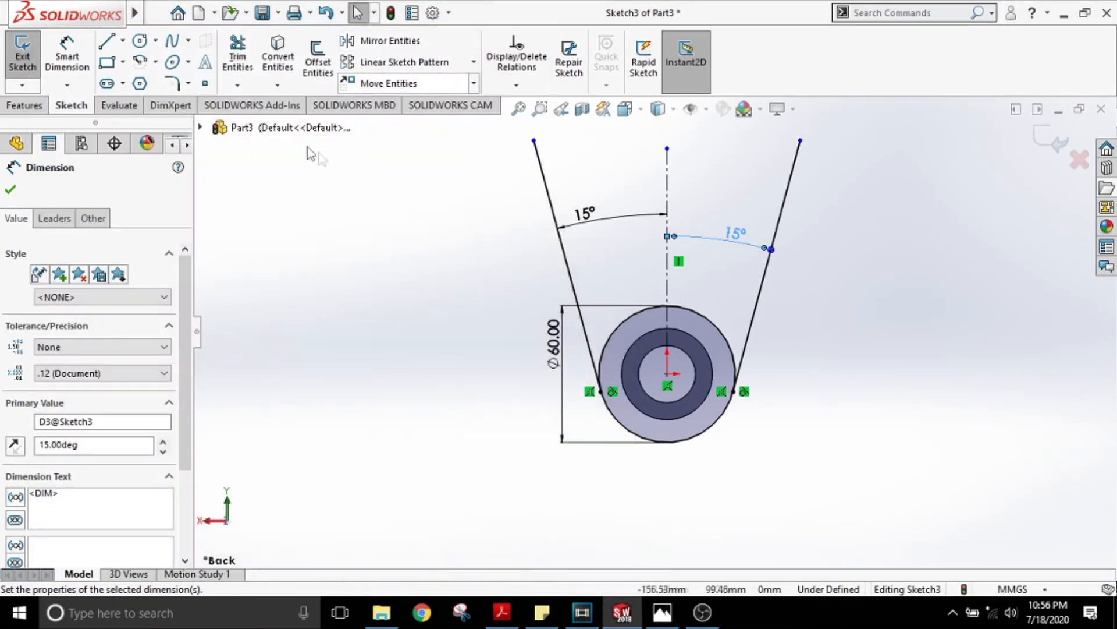
left_click(141, 41)
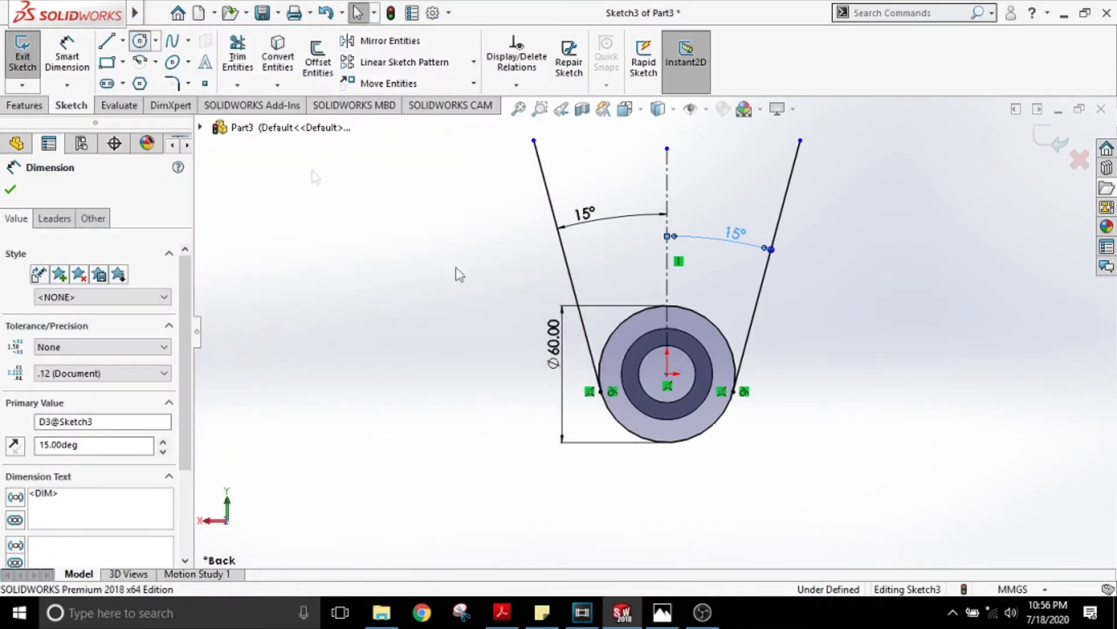
left_click(667, 373)
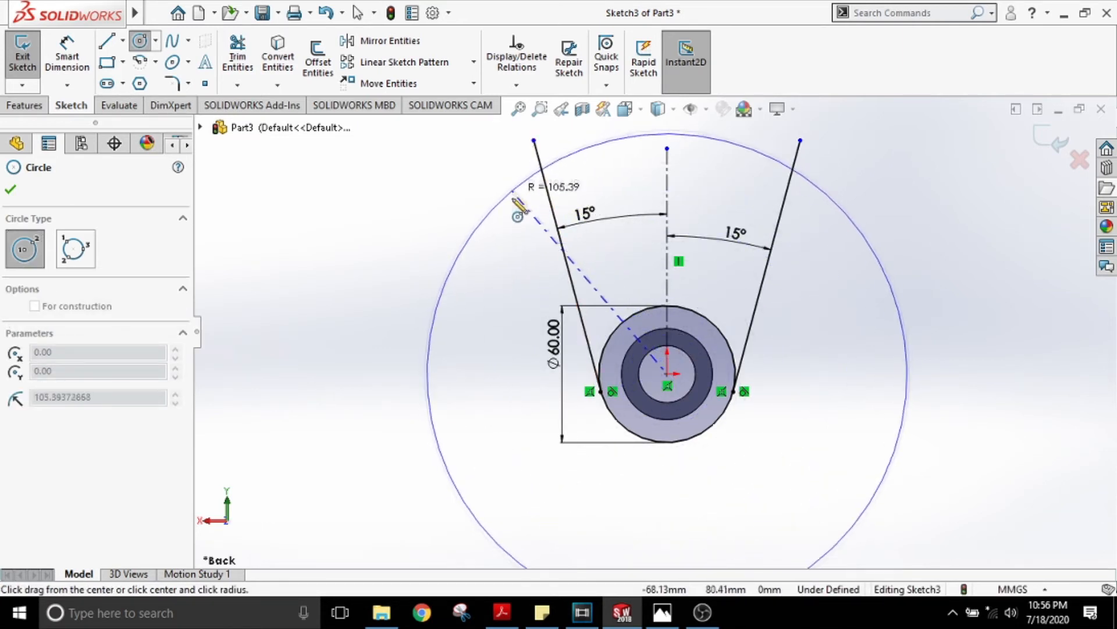
left_click(510, 239)
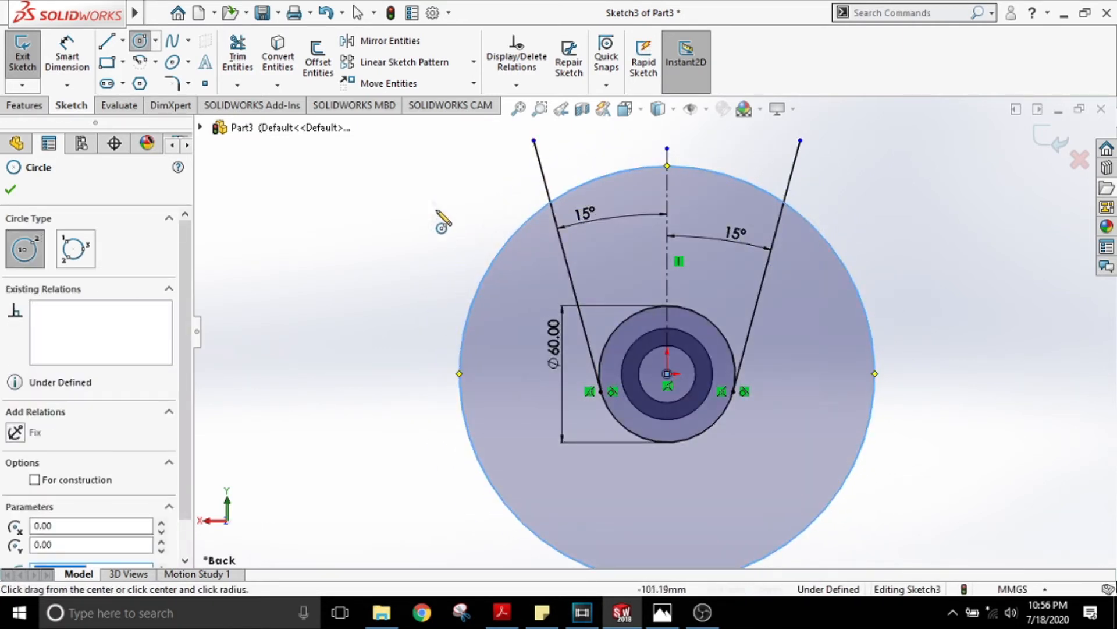
key("Escape")
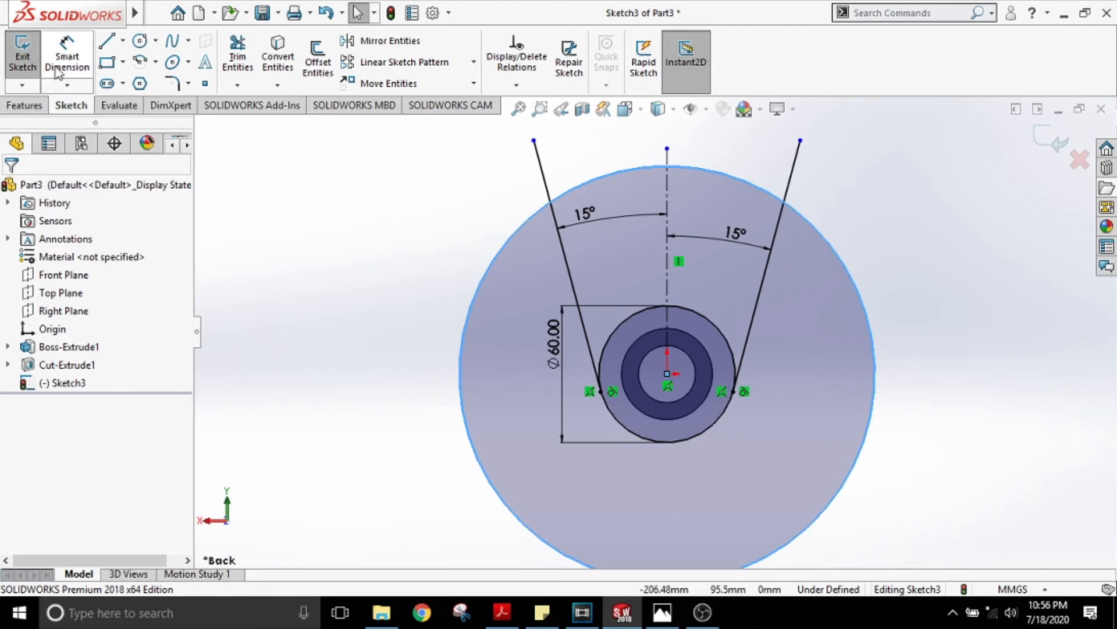
Check the top radius in the reference drawing and dimension the large circle's diameter at 160 mm
left_click(59, 65)
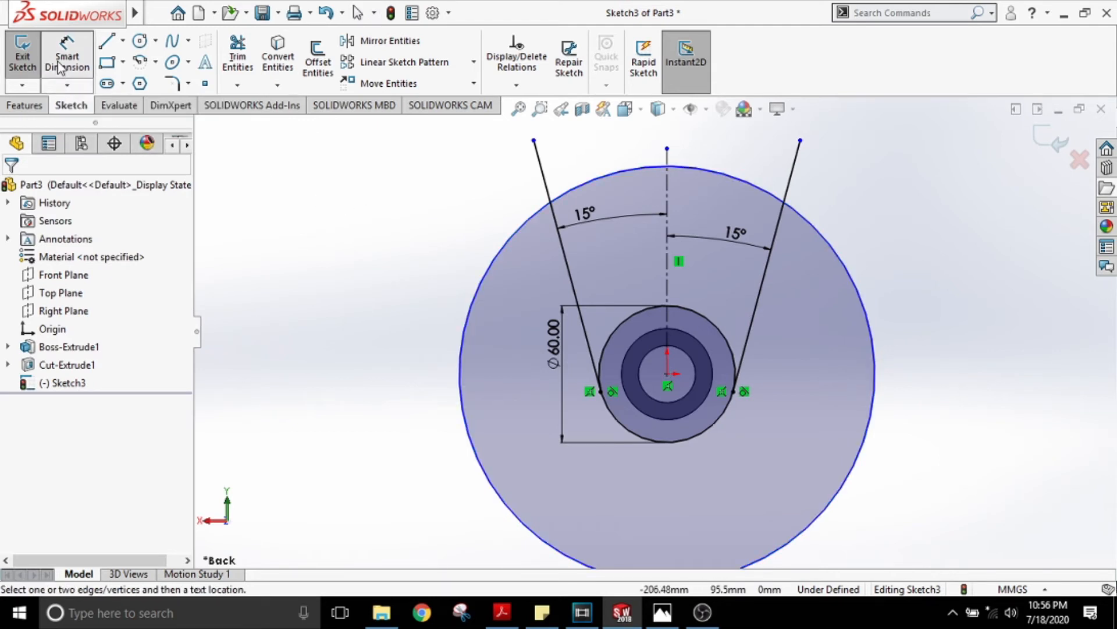
left_click(472, 316)
left_click(350, 251)
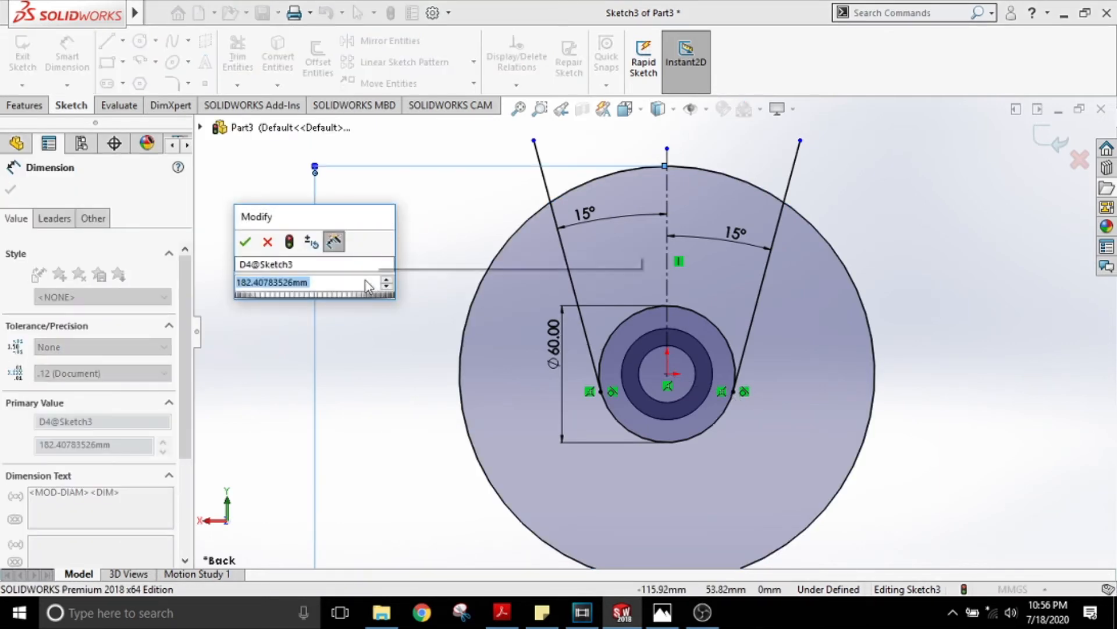
left_click(668, 618)
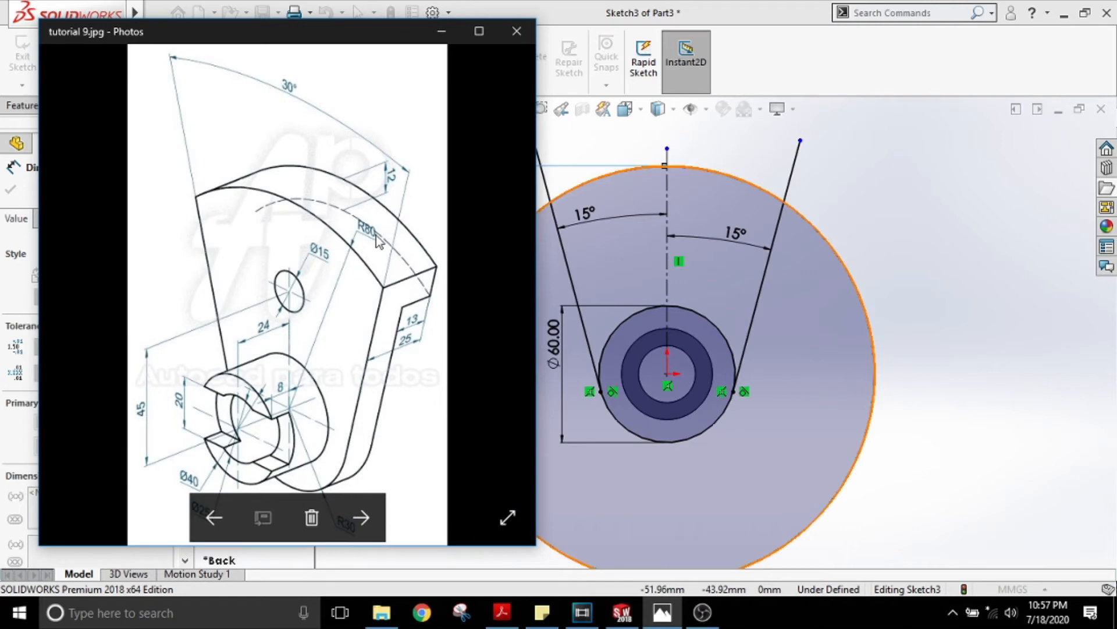
left_click(446, 33)
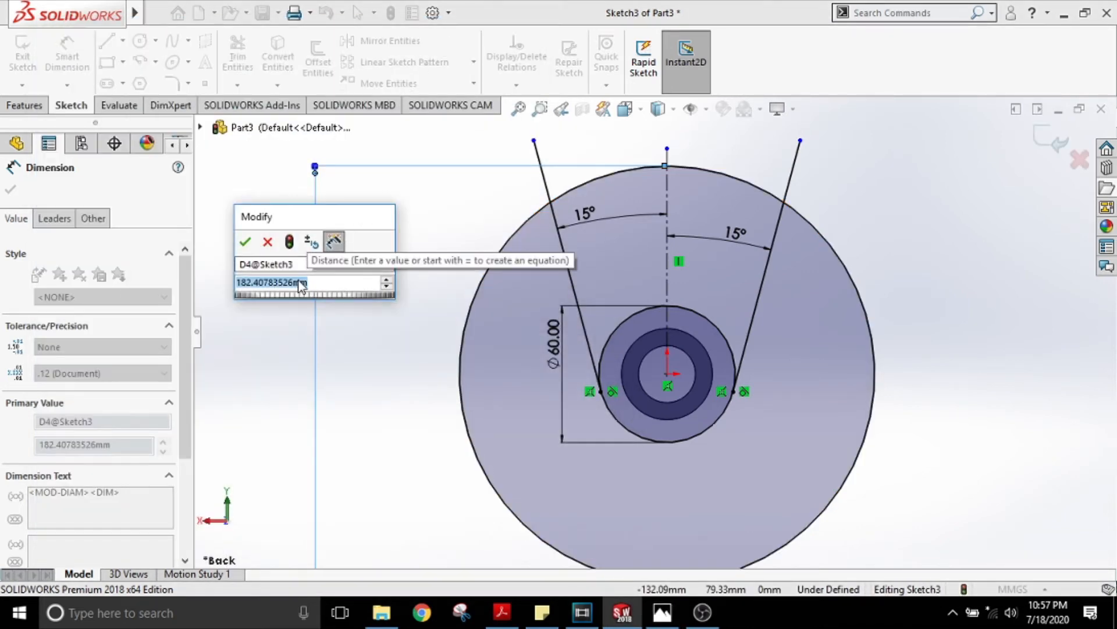
type("160")
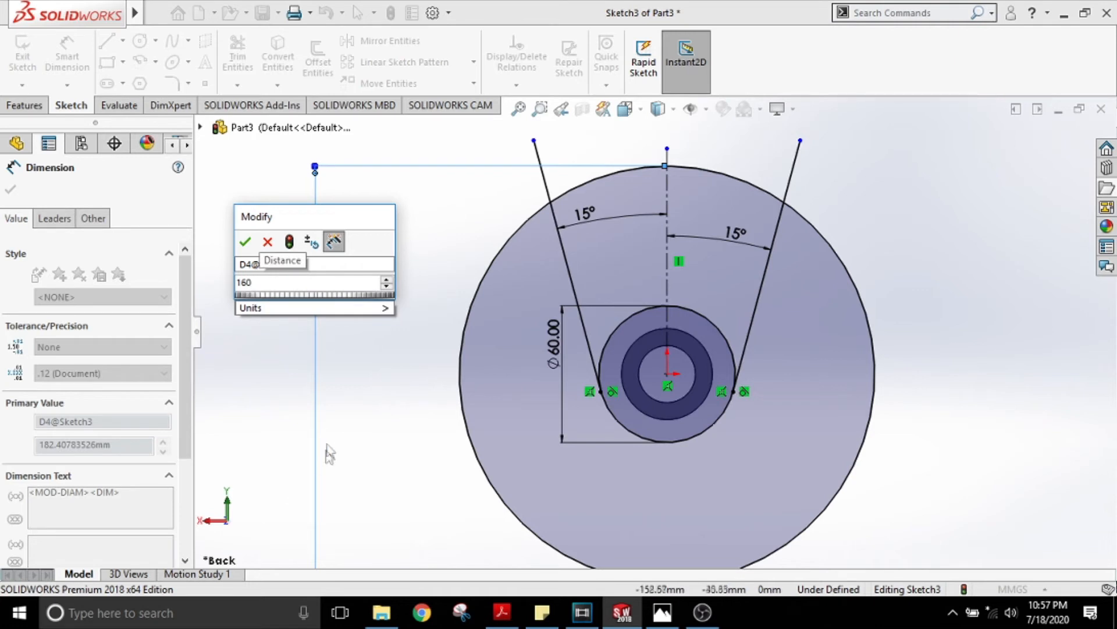
mouse_move(371, 310)
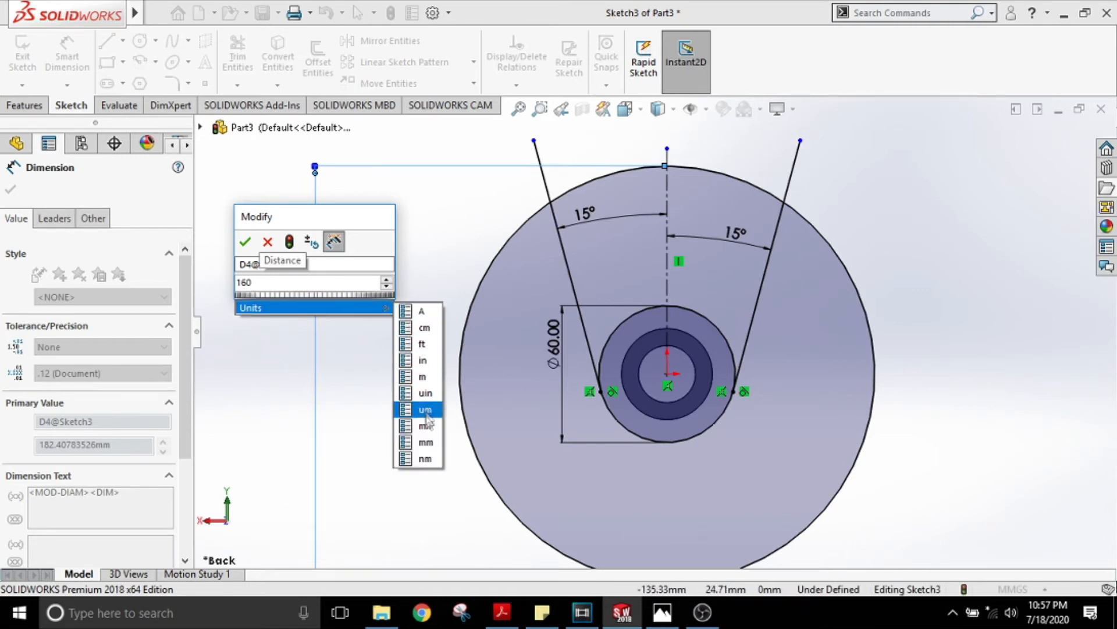
left_click(425, 442)
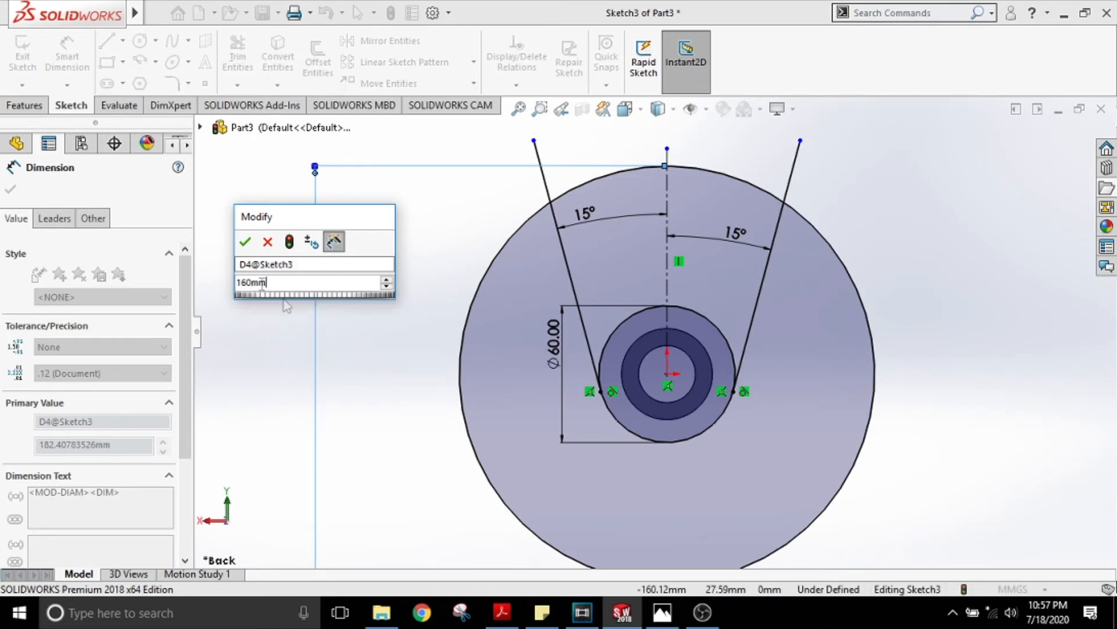
left_click(245, 241)
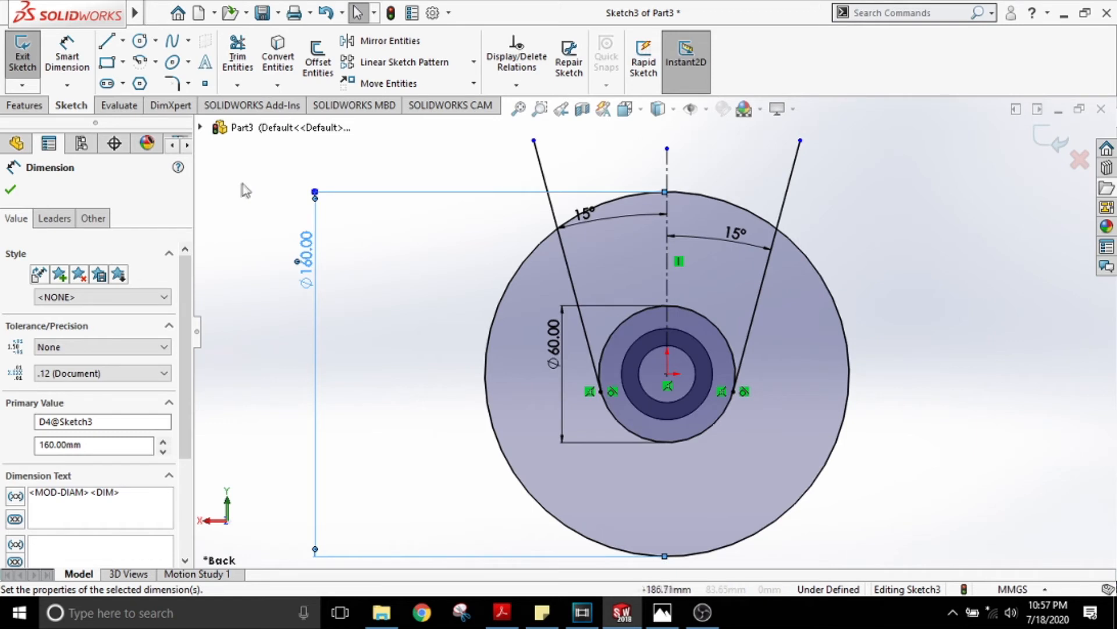
Trim both slanted lines beyond the 160 mm circle and that circle's portion outside the fan, keeping its top arc
left_click(243, 68)
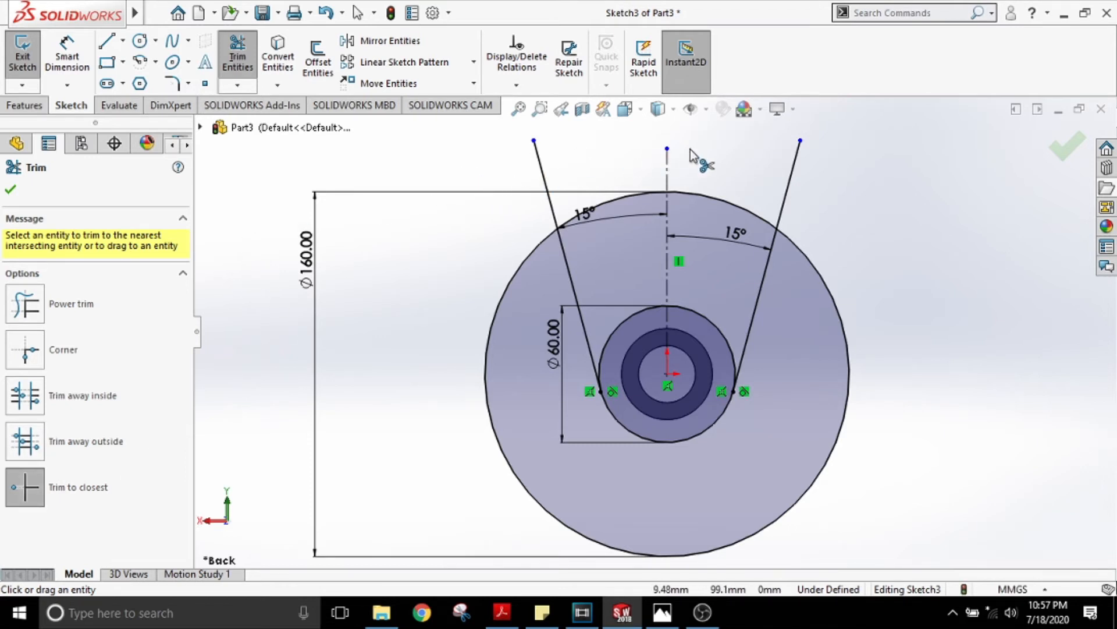
left_click(552, 183)
left_click(792, 174)
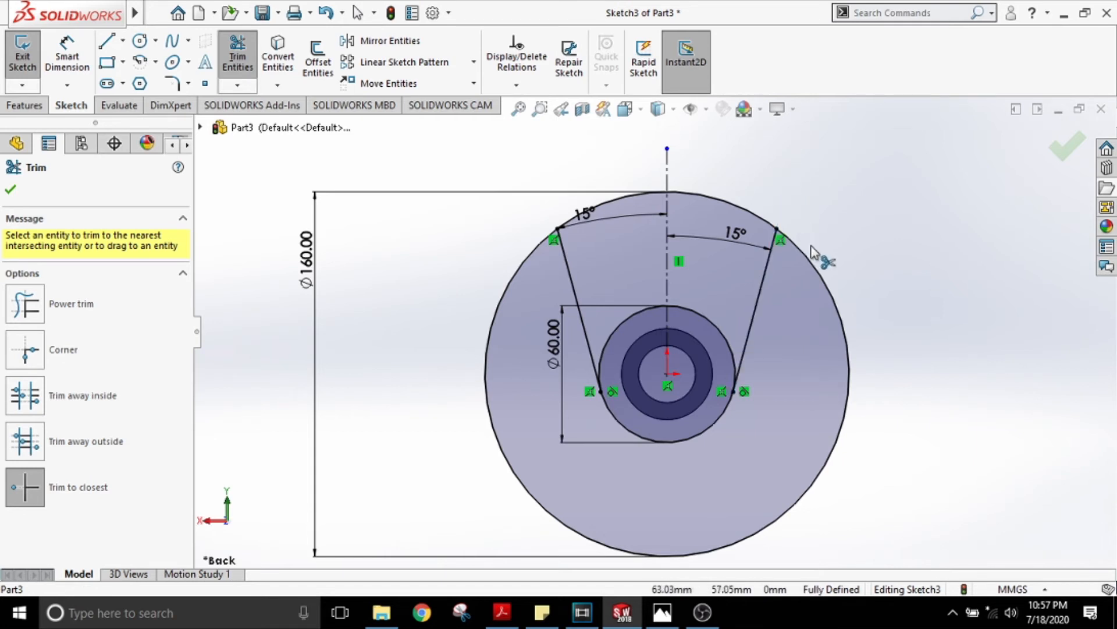
left_click(815, 267)
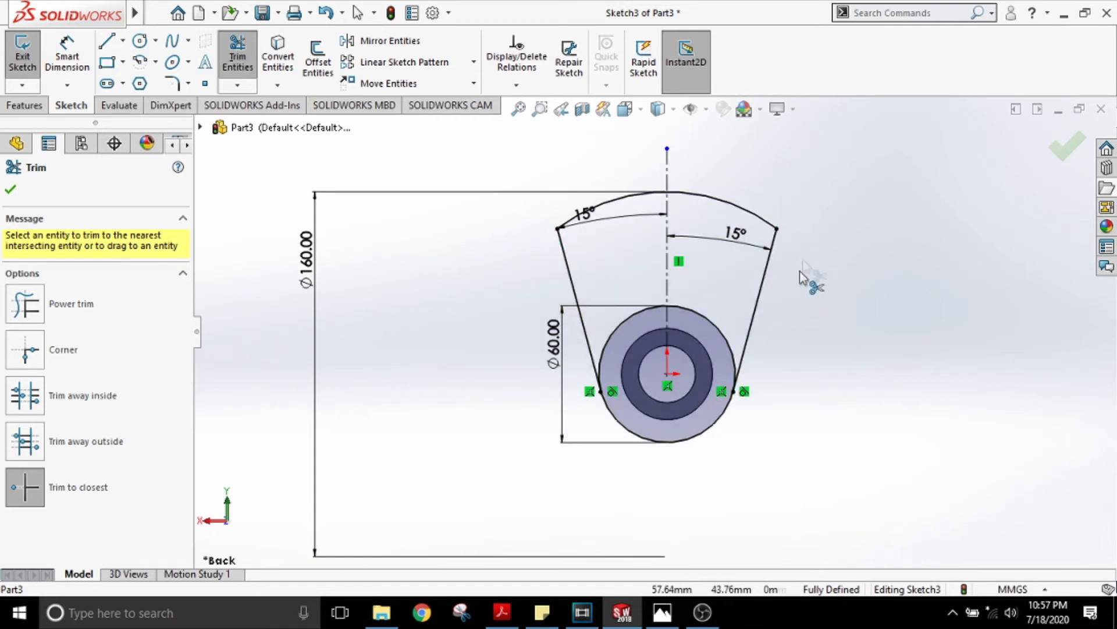
left_click(17, 189)
Trim away the upper arc of the 60 mm circle inside the fan, leaving only its rounded lower end
mouse_move(320, 251)
middle_mouse_down()
mouse_move(331, 233)
mouse_move(339, 239)
mouse_move(340, 257)
mouse_move(312, 252)
mouse_move(254, 205)
middle_mouse_up()
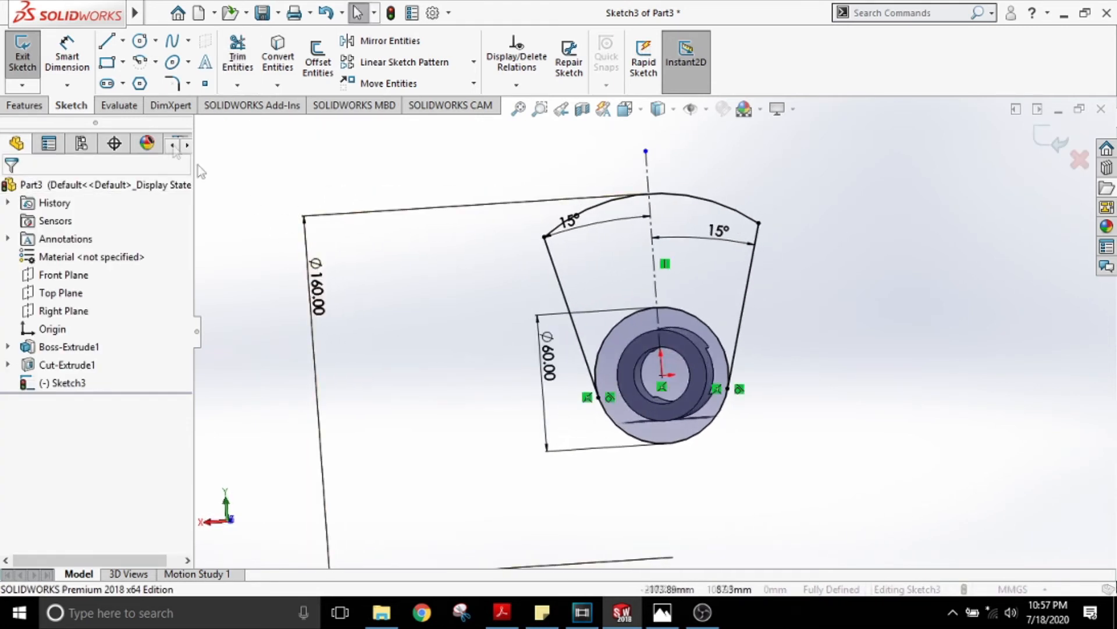
left_click(238, 58)
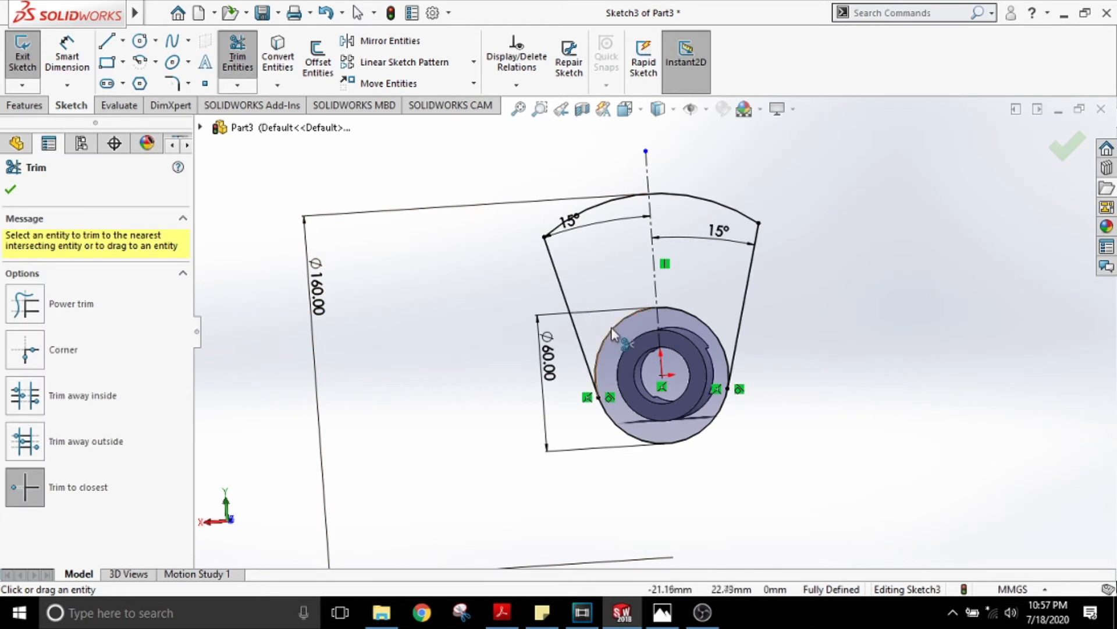
left_click(695, 321)
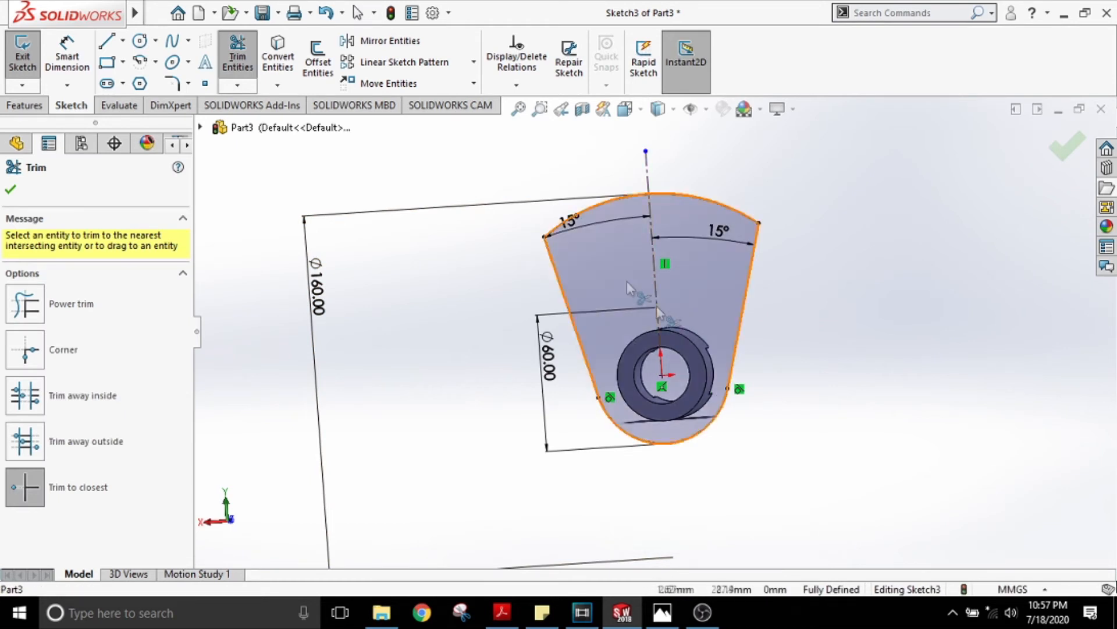
Draw a circle of 12.5 mm radius centred on the origin, matching the edge of the boss's bore
left_click(139, 40)
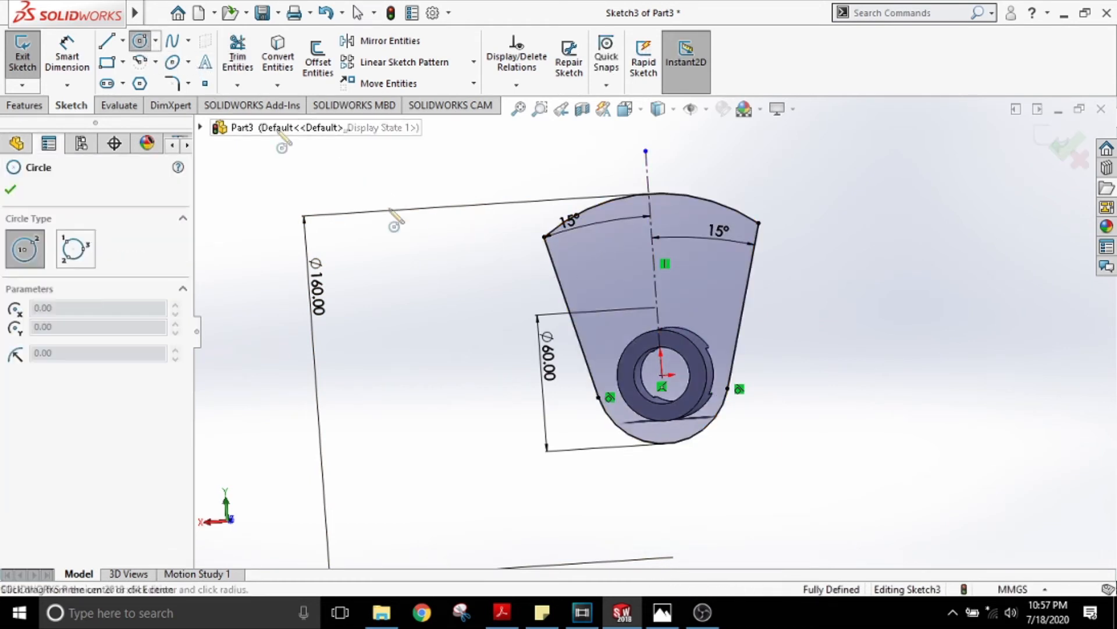
scroll(709, 434, "down", 5)
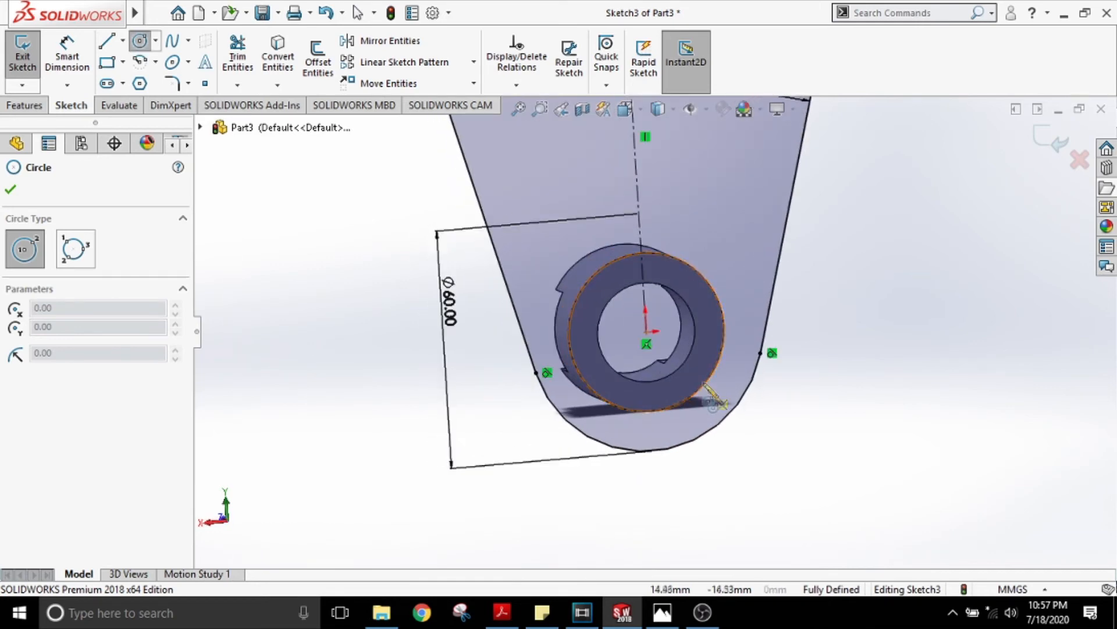
left_click(646, 332)
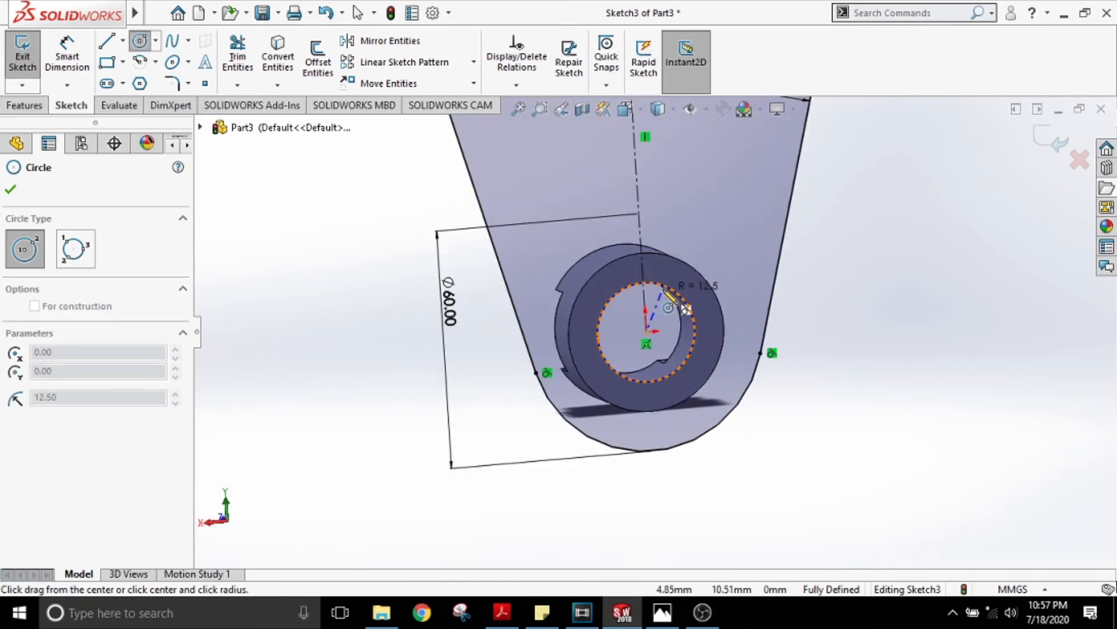
left_click(668, 291)
Check the small hole in the reference drawing and draw a circle about 24 mm in diameter on the centerline above the boss, viewed from the back
scroll(781, 320, "up", 5)
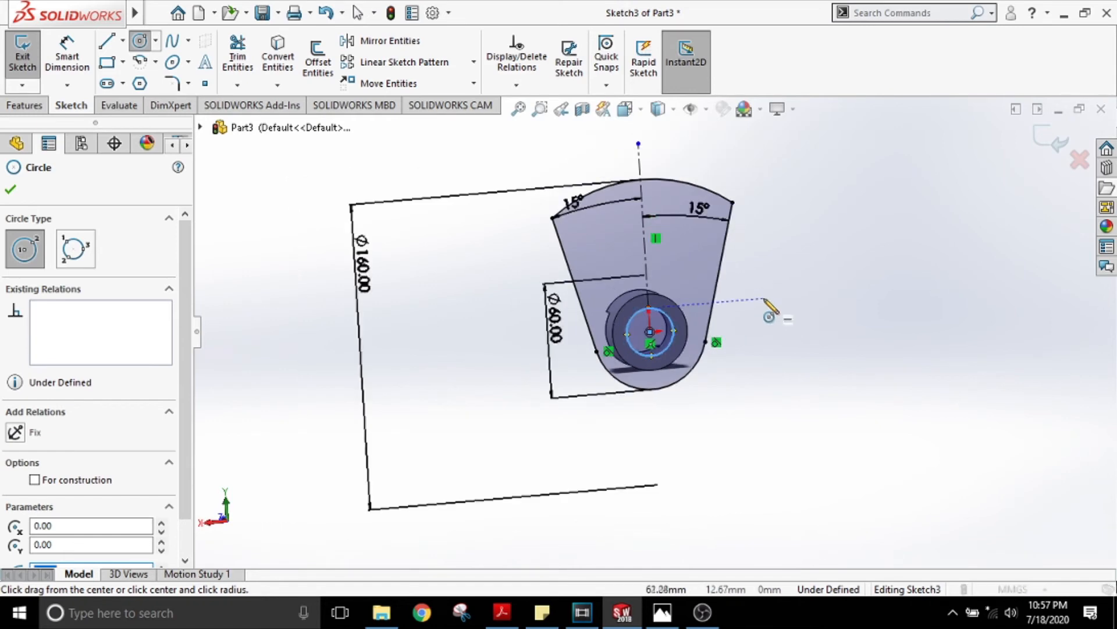
scroll(700, 269, "down", 2)
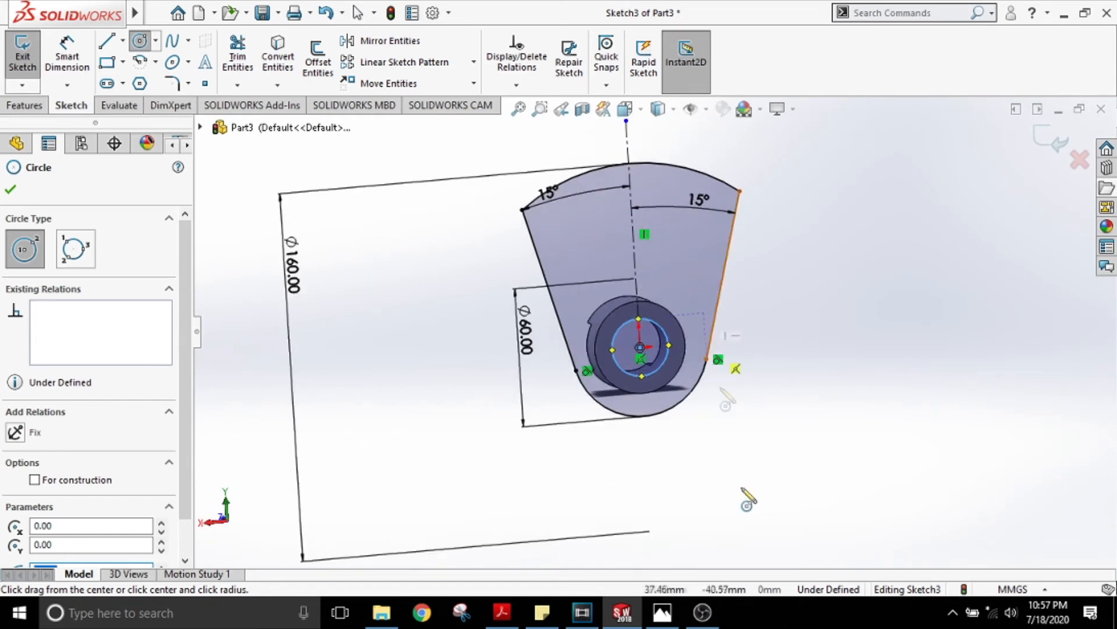
left_click(662, 611)
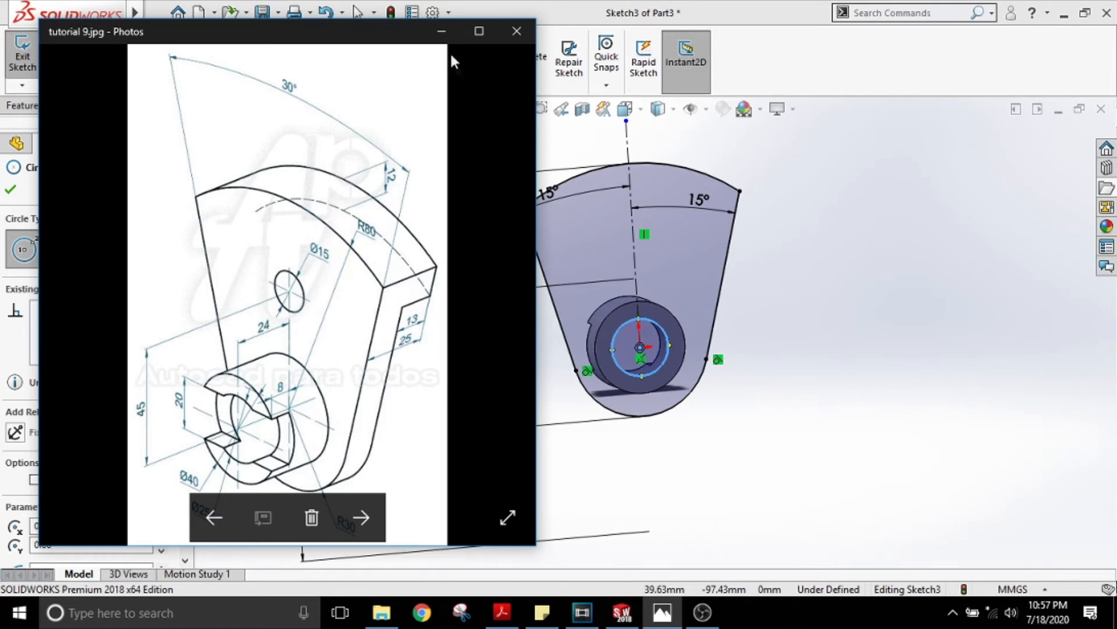
left_click(443, 31)
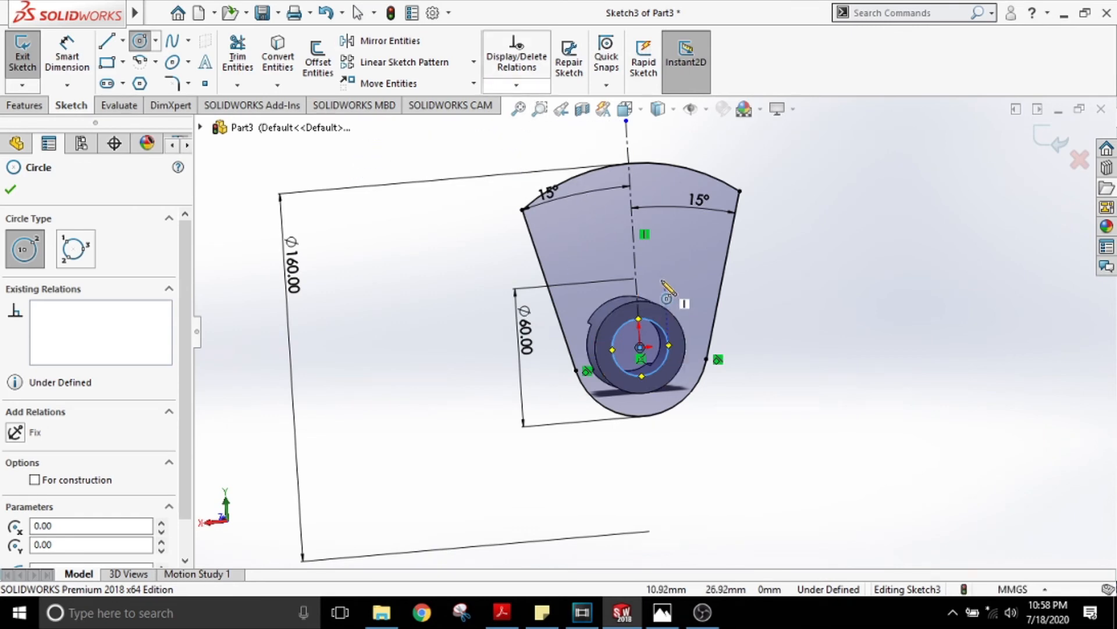
scroll(660, 266, "down", 2)
left_click(642, 114)
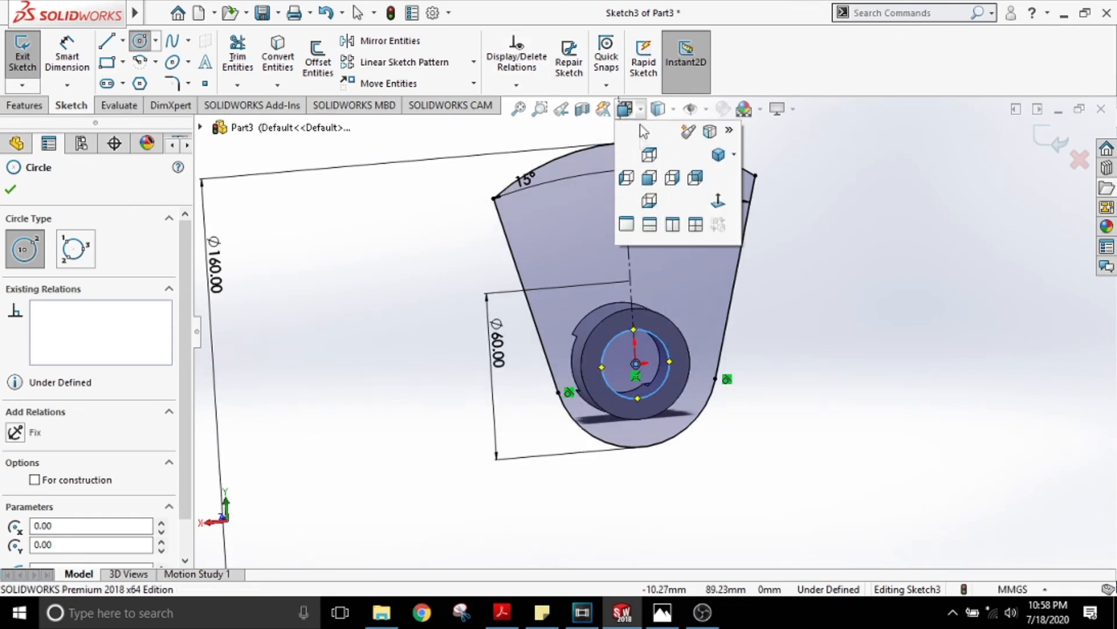
left_click(692, 183)
scroll(841, 342, "down", 5)
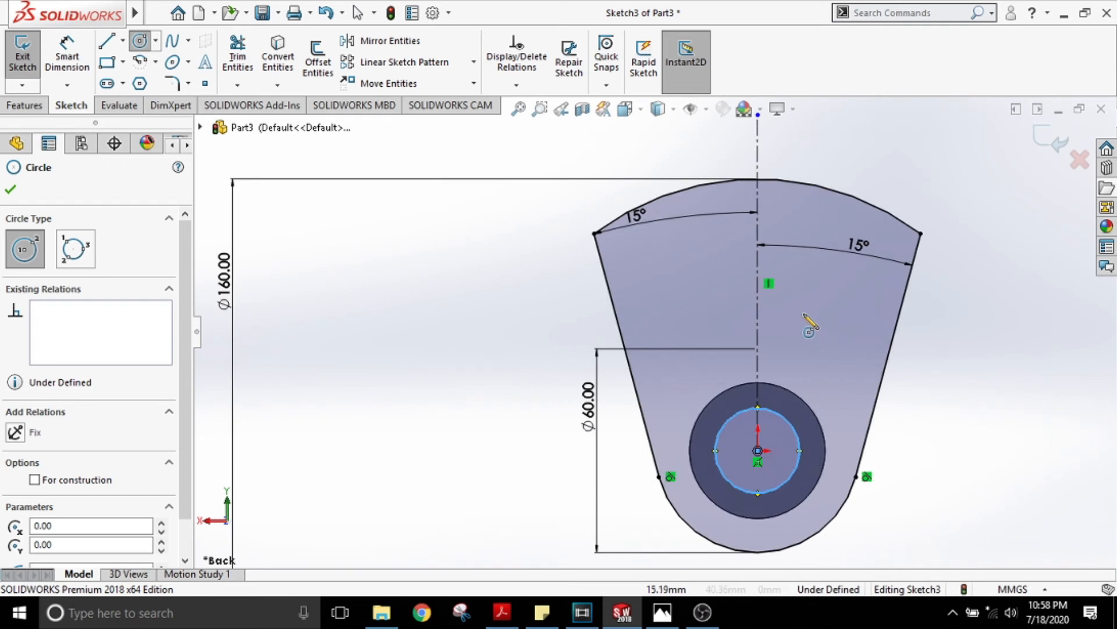
left_click(725, 308)
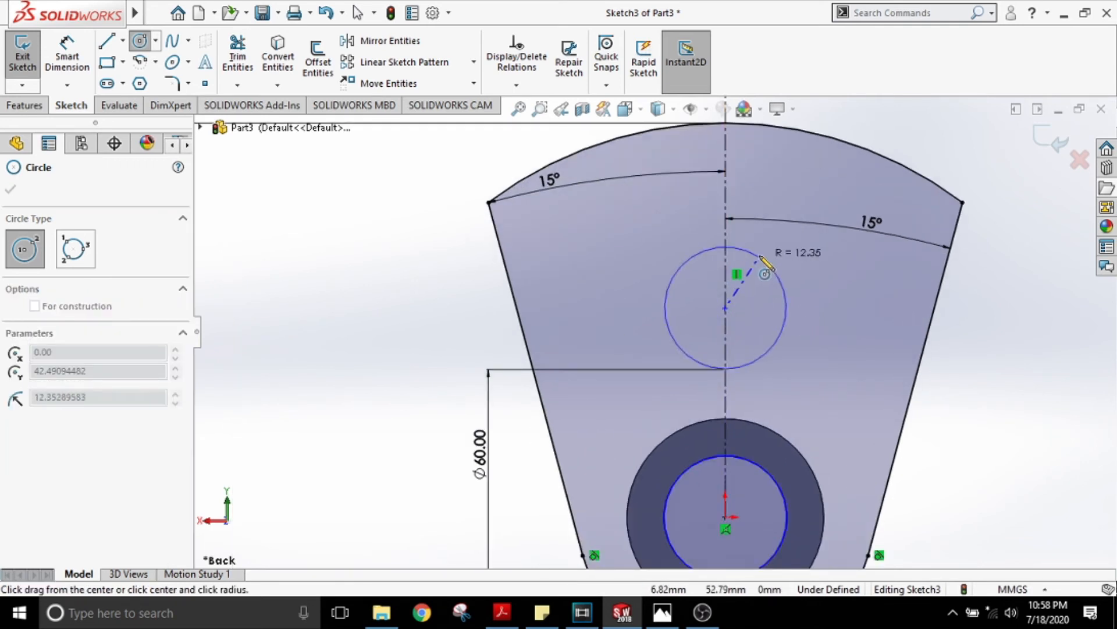
left_click(706, 251)
Dimension the diameter of the upper circle on the centerline and set it to 15 mm
key("d")
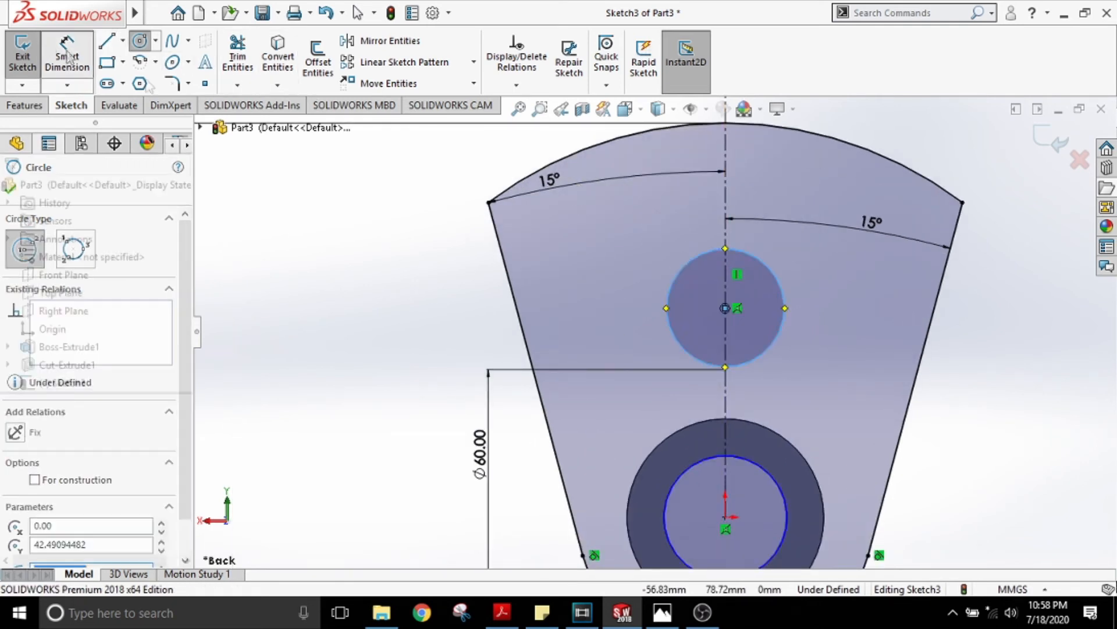
left_click(772, 277)
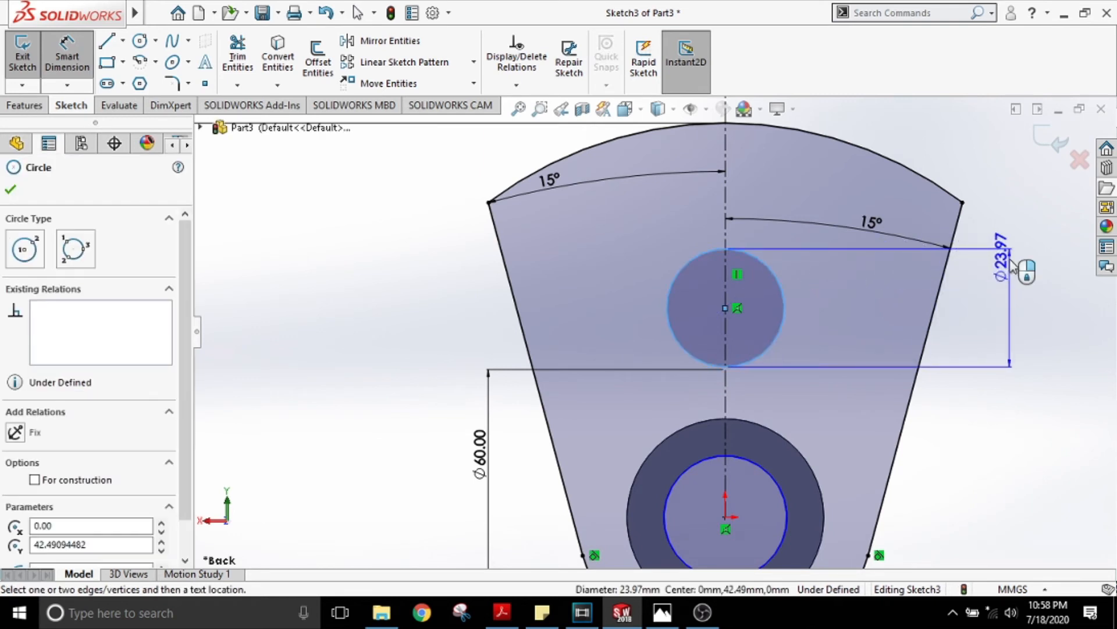
left_click(1016, 267)
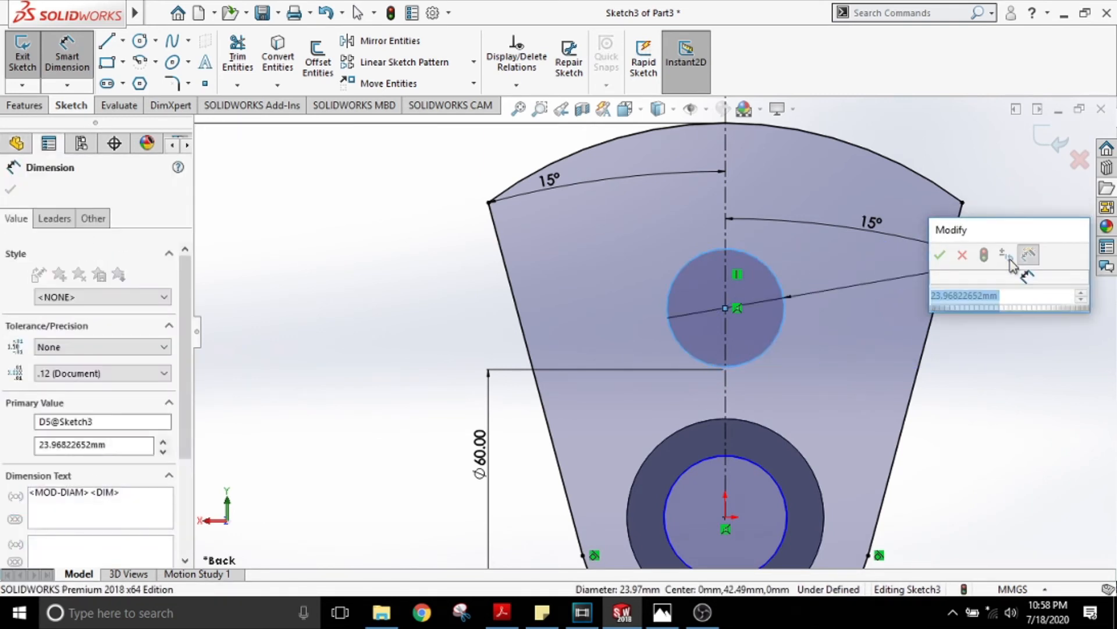
type("15")
mouse_move(1073, 327)
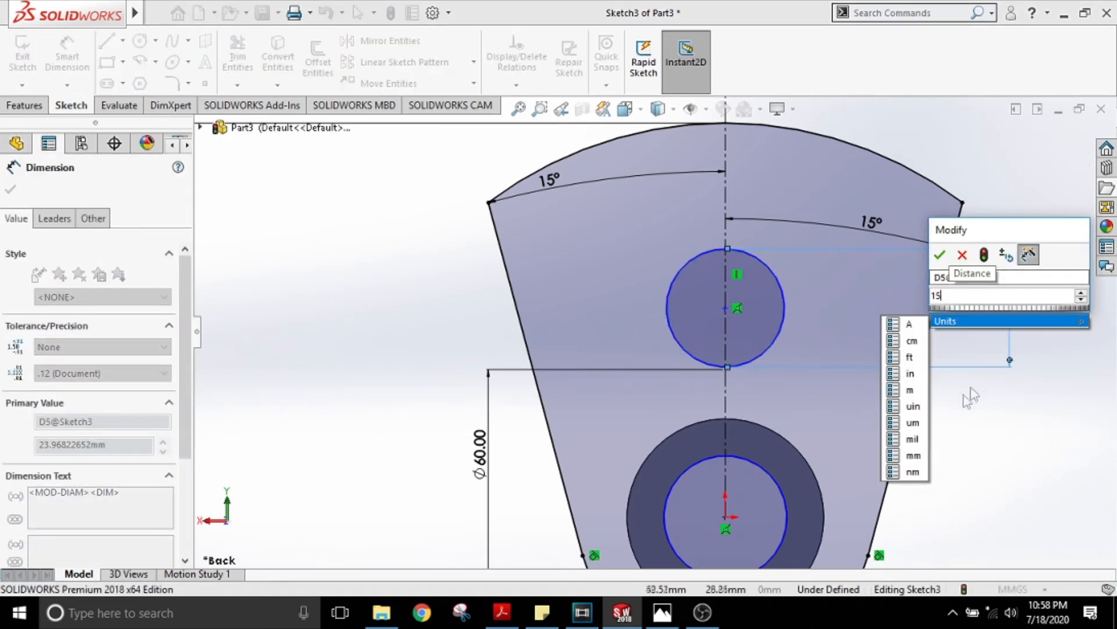
left_click(916, 449)
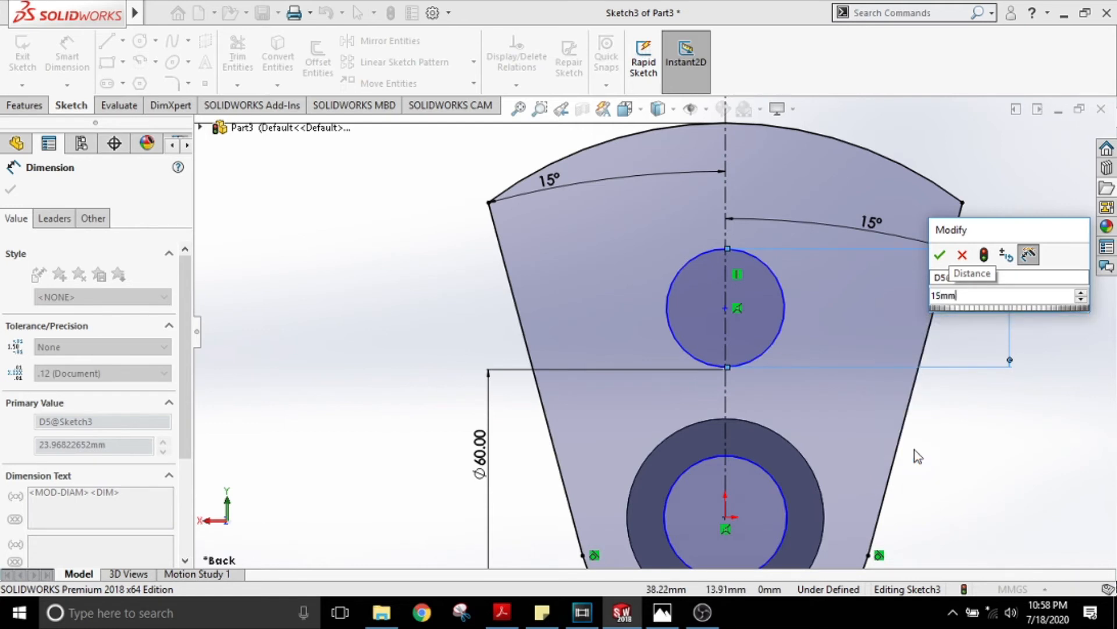
left_click(937, 257)
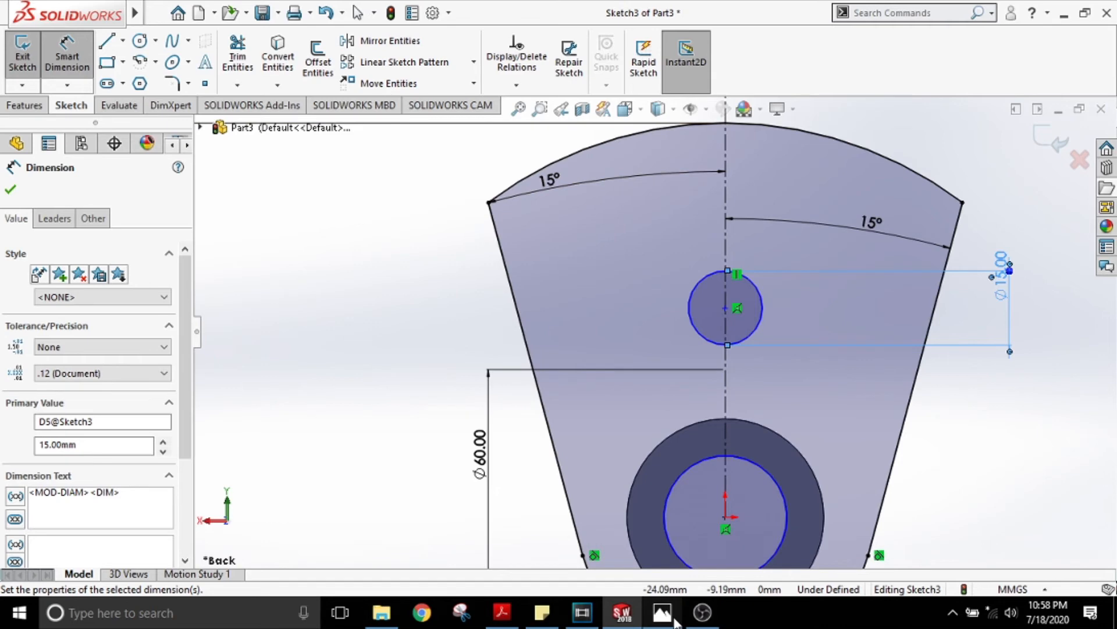
Check the hole's height in the reference drawing and dimension the vertical distance from the origin to its centre at 45 mm
left_click(674, 621)
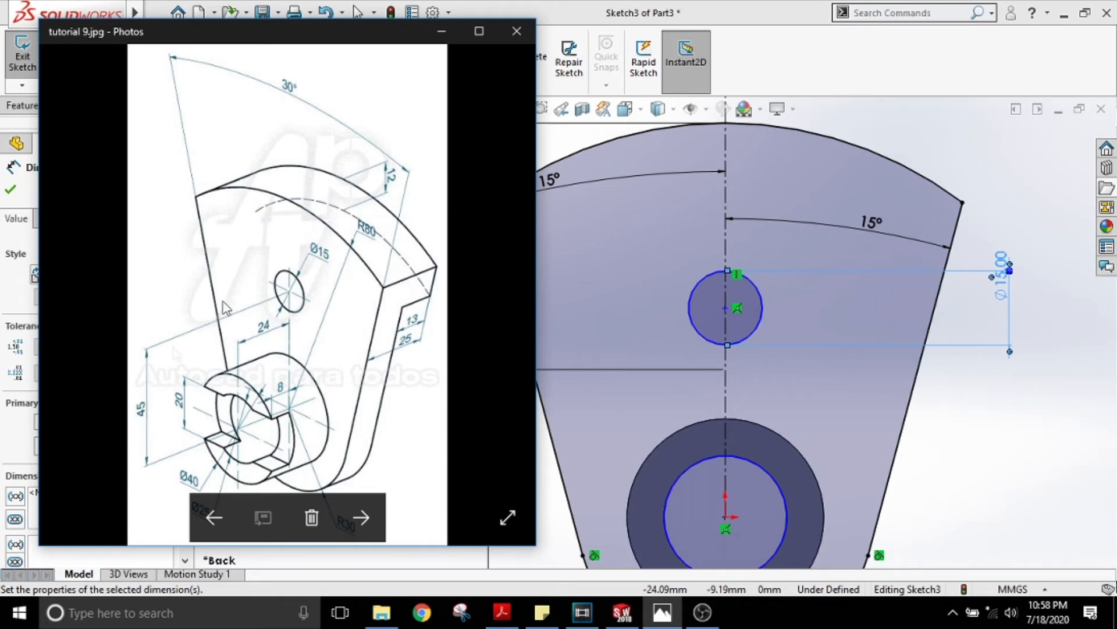
left_click(438, 31)
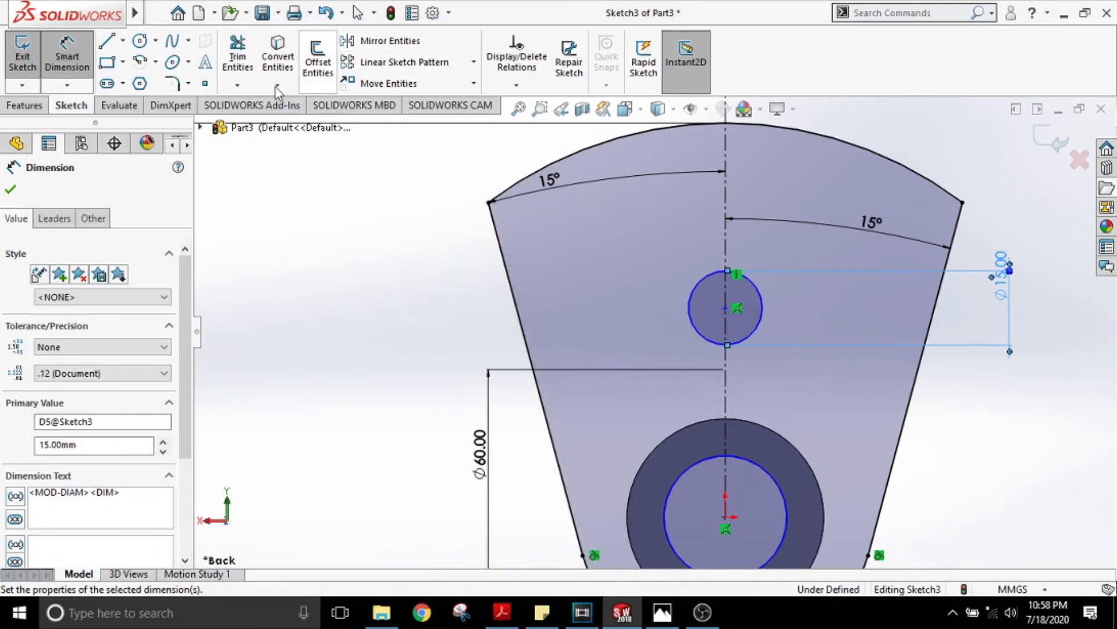
left_click(725, 518)
left_click(725, 308)
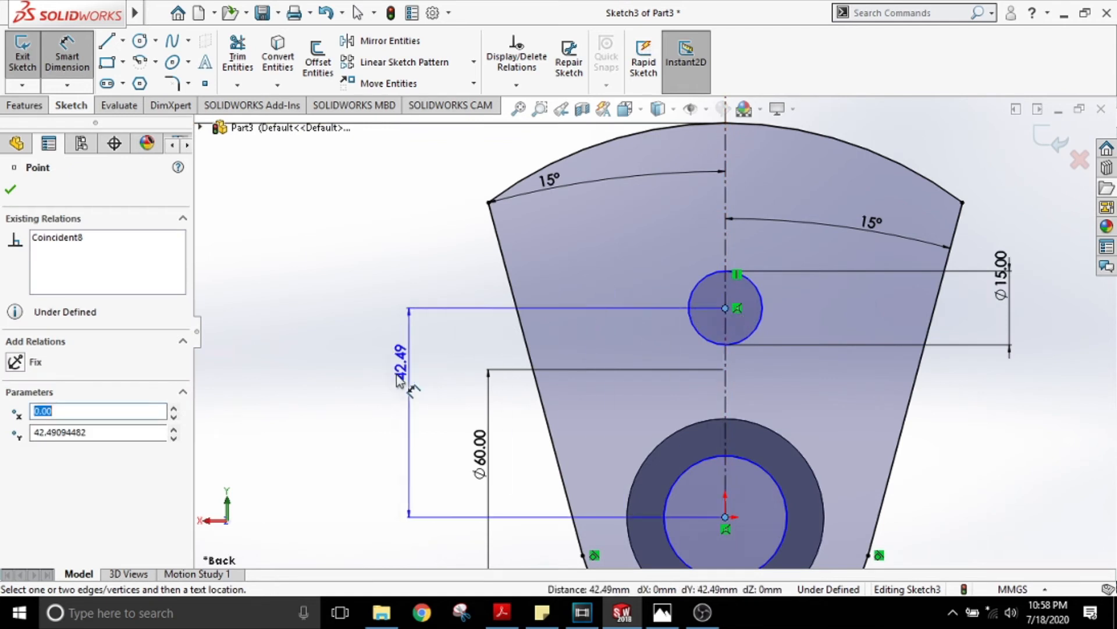
left_click(378, 417)
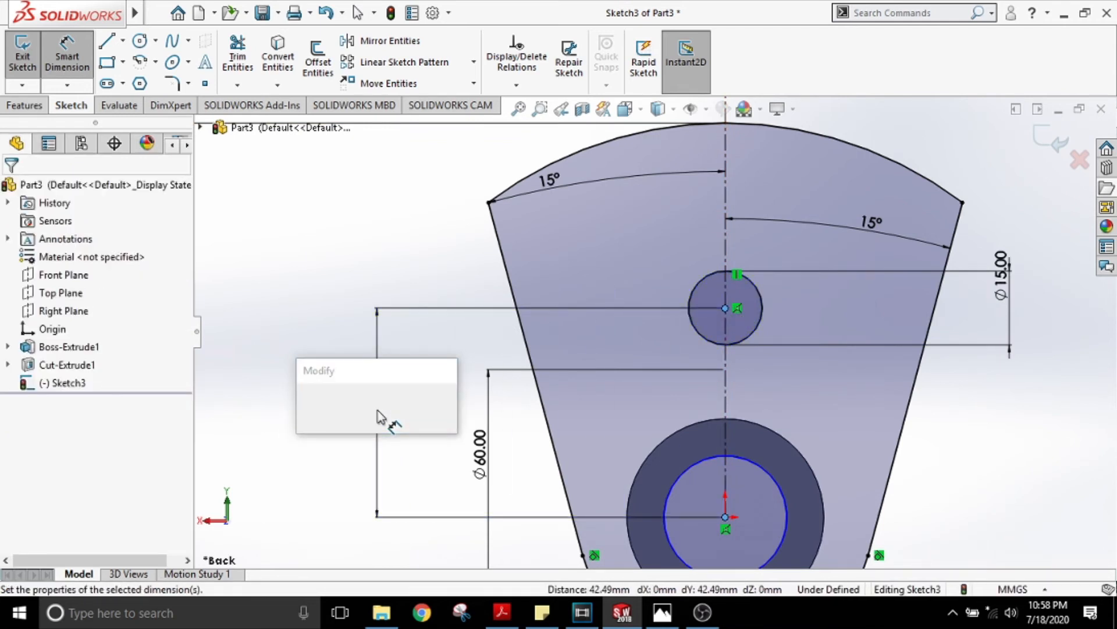
type("45")
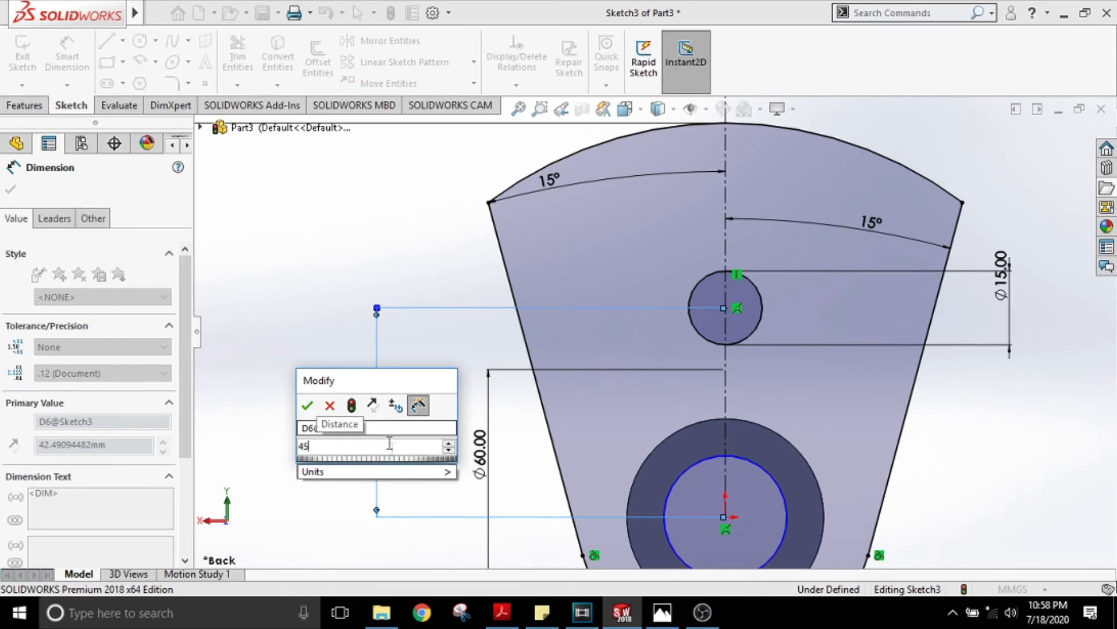
mouse_move(442, 473)
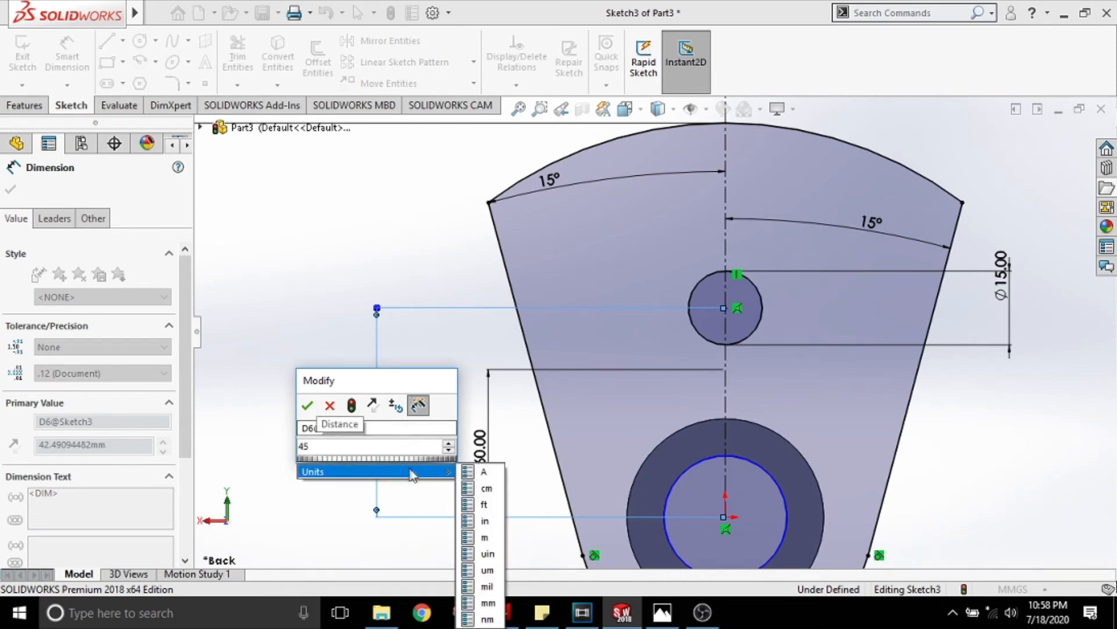
left_click(488, 602)
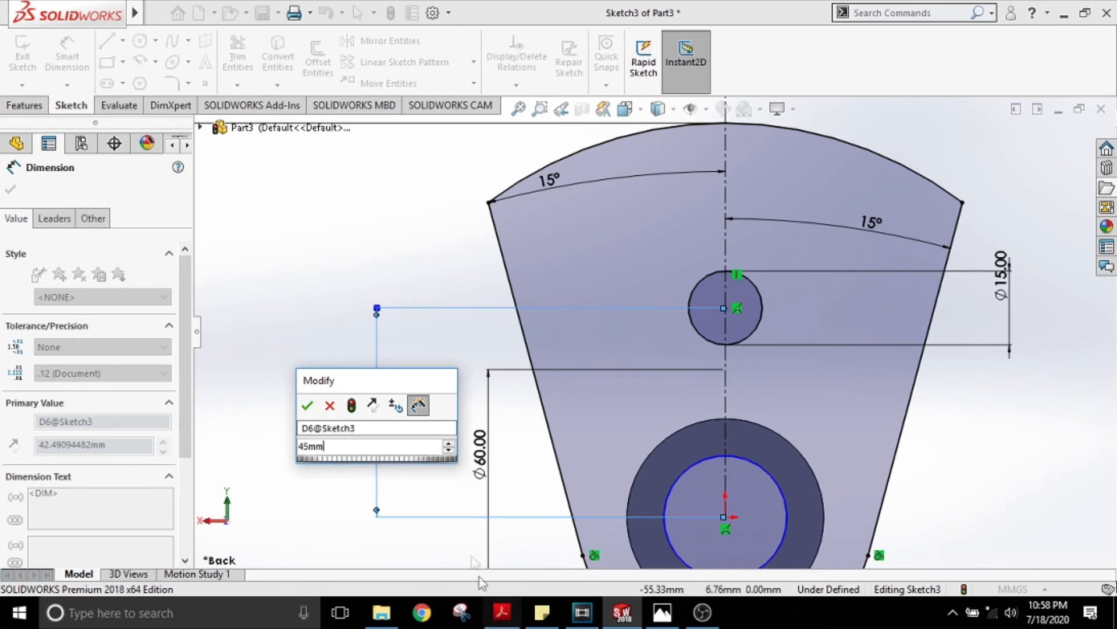
left_click(315, 412)
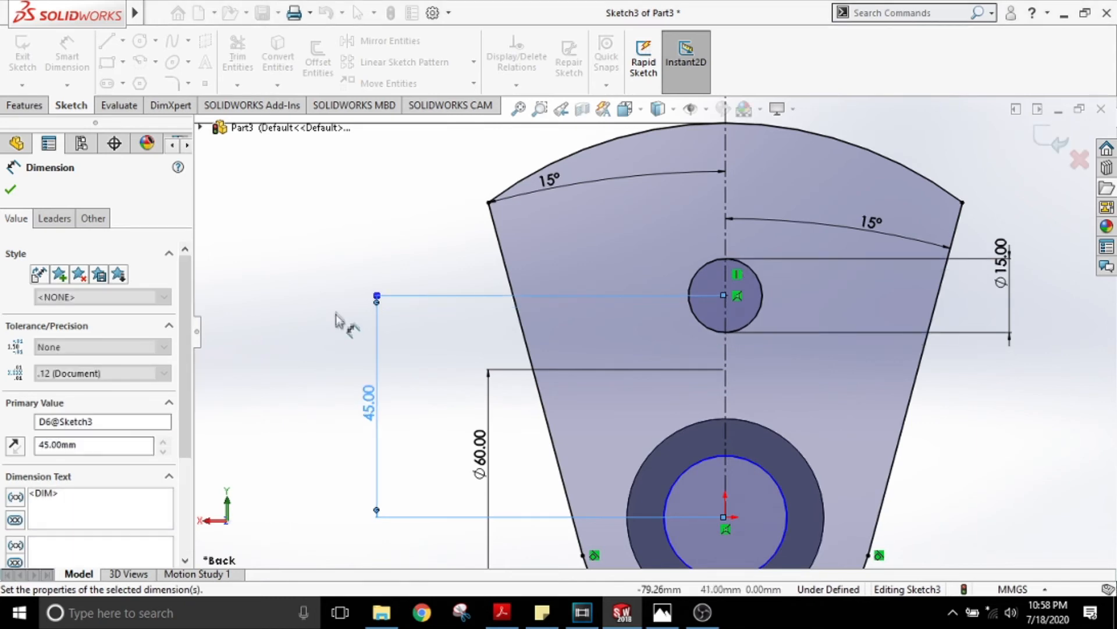
Finish the plate sketch, check the thickness in the reference drawing, and extrude the plate 12 mm away from the notched boss
key("f")
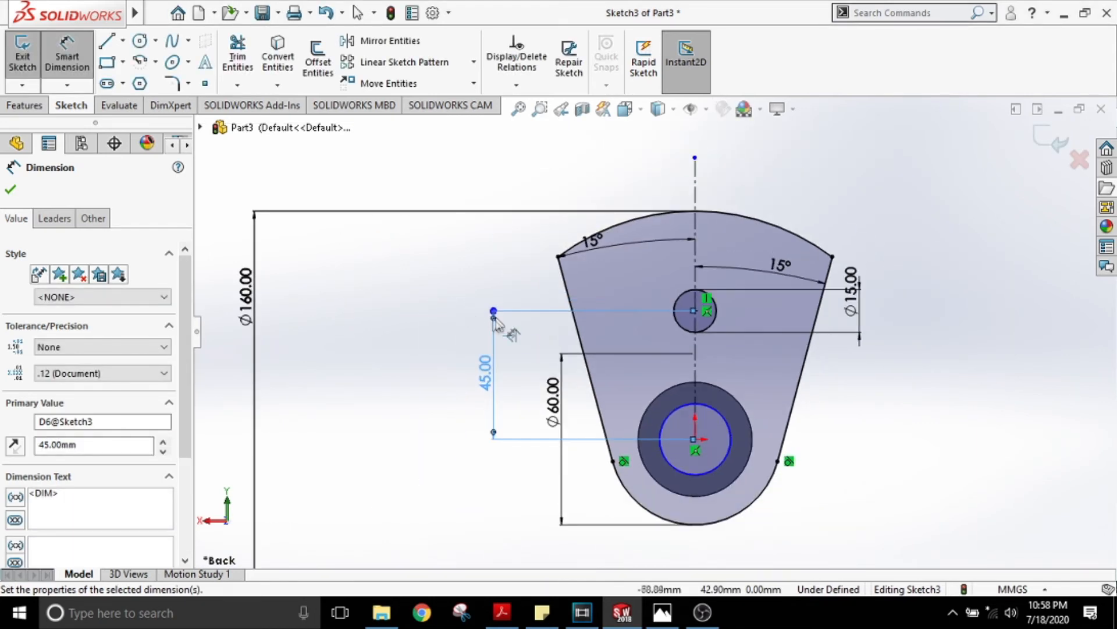
left_click(30, 69)
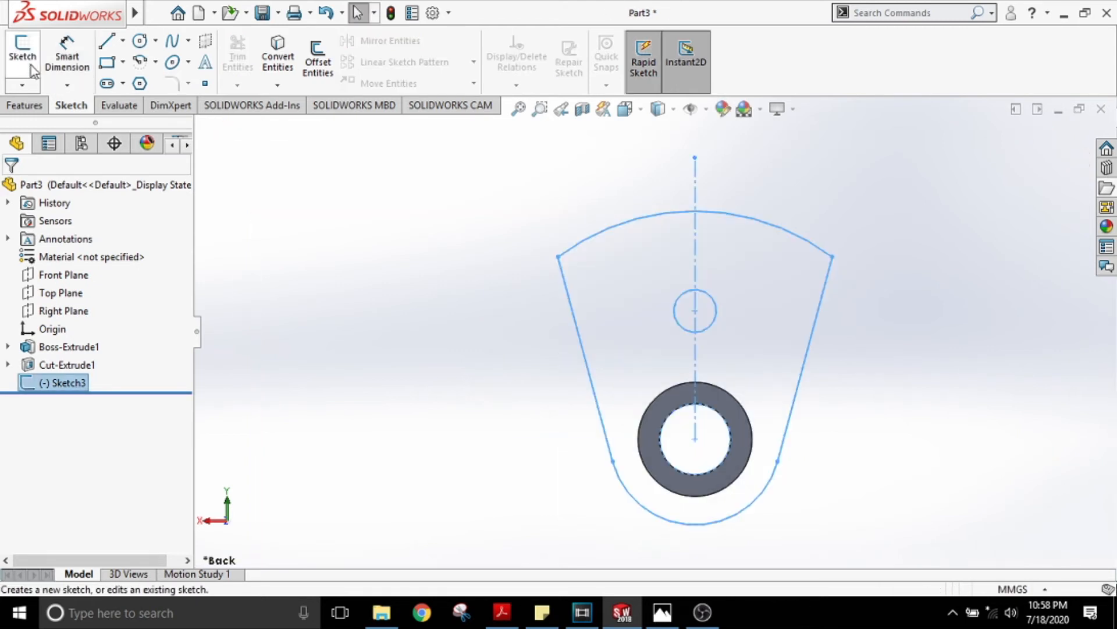
left_click(25, 106)
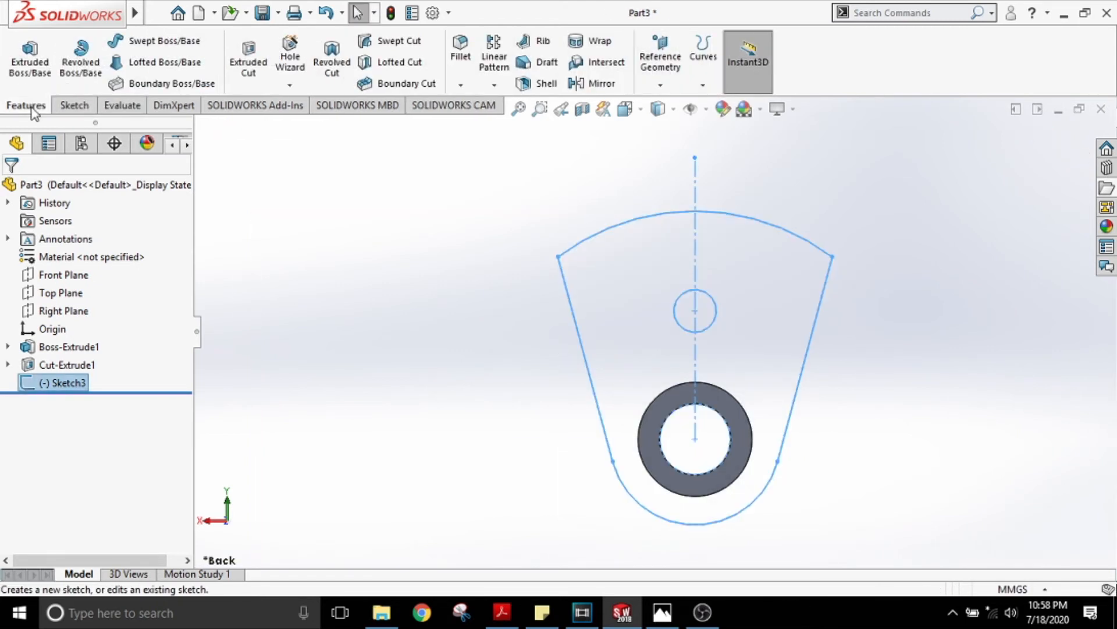
left_click(39, 66)
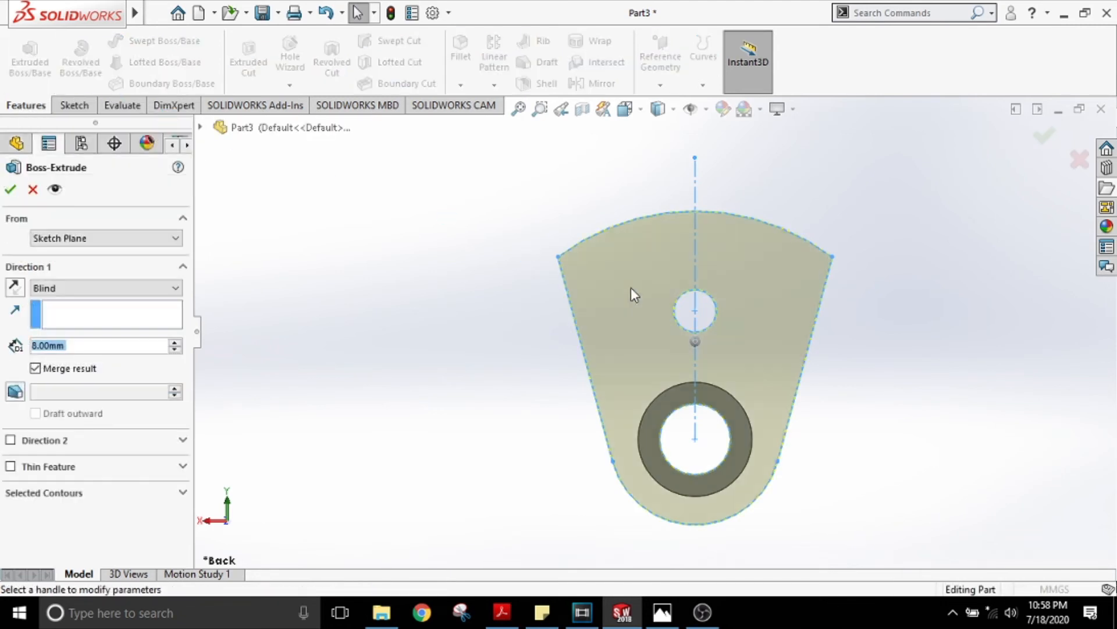
middle_click_drag(373, 224, 477, 274)
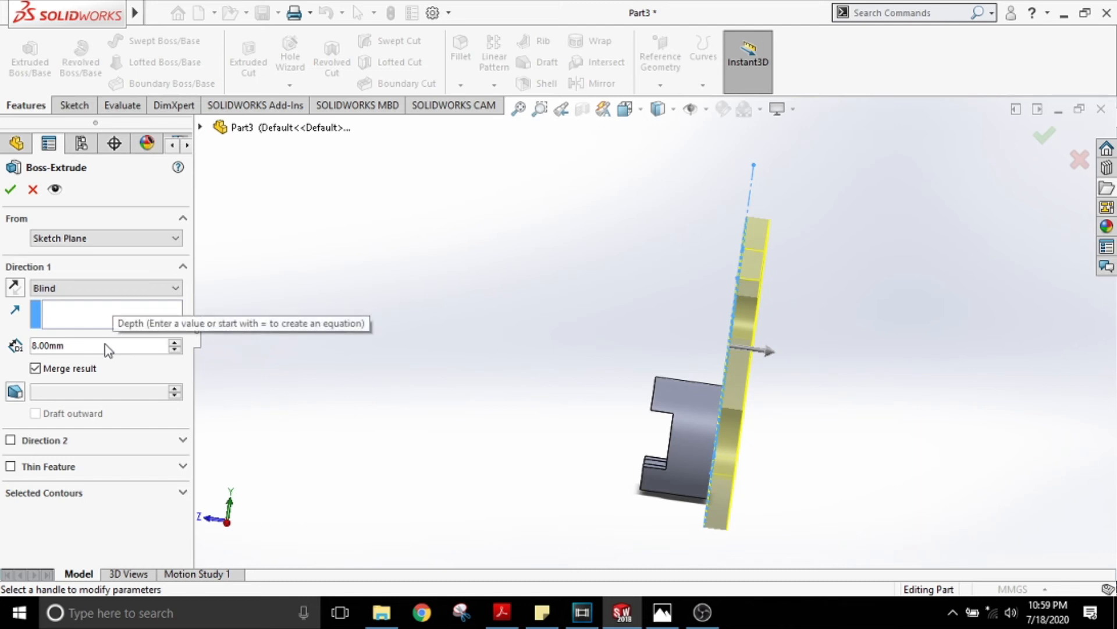
left_click(661, 611)
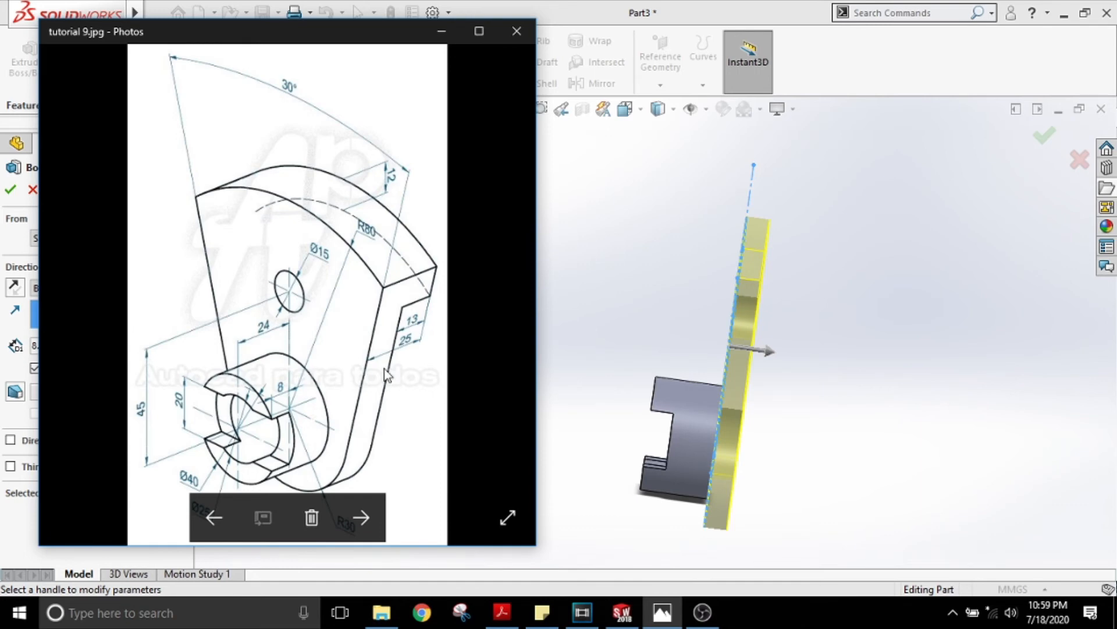
left_click(446, 32)
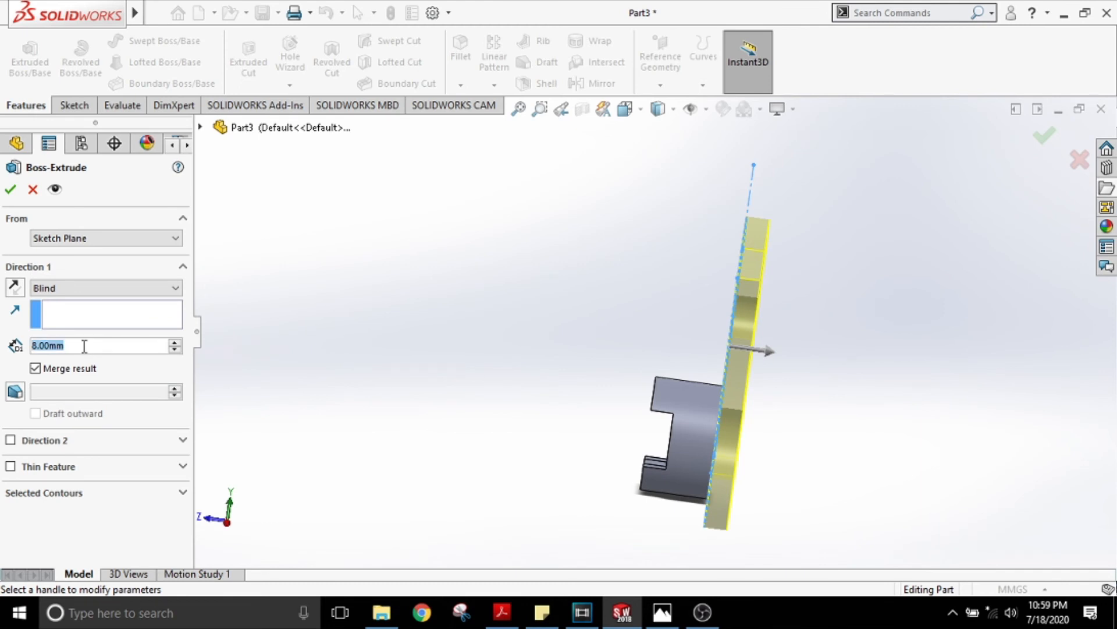
type("12")
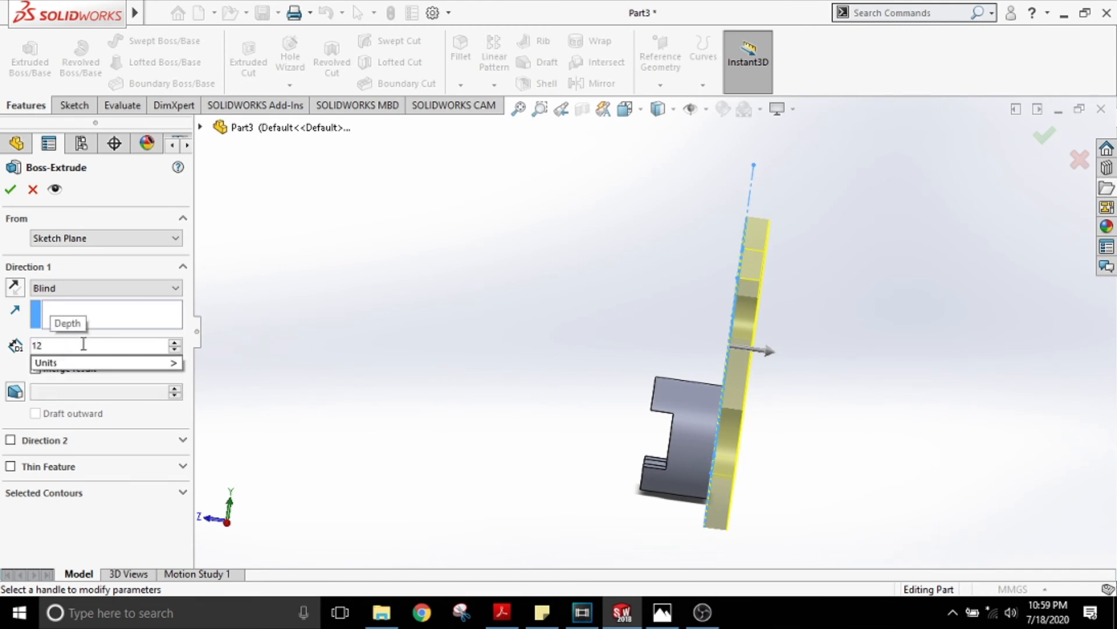
mouse_move(122, 364)
left_click(209, 496)
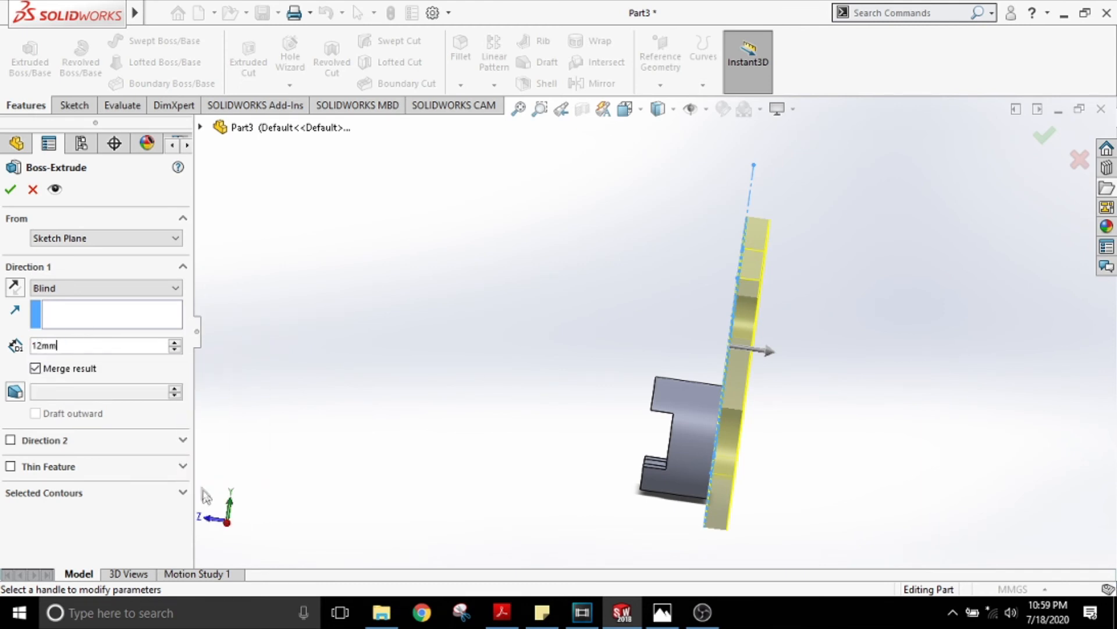
left_click(13, 190)
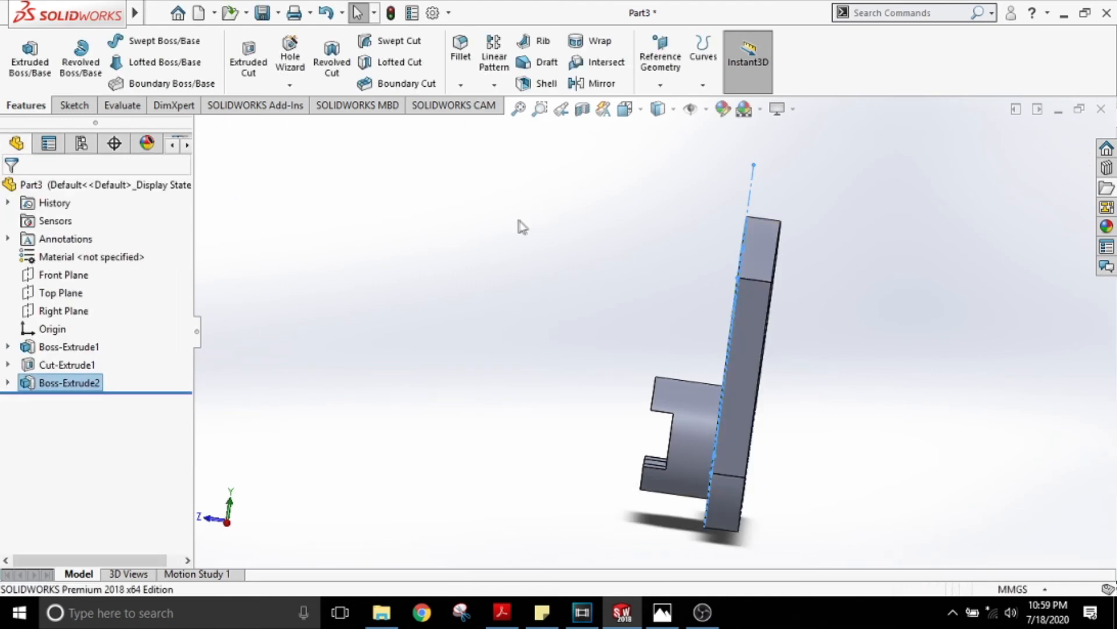
Start a new sketch on the back face of the fan-shaped plate, viewed from the back
middle_click_drag(543, 270, 550, 312)
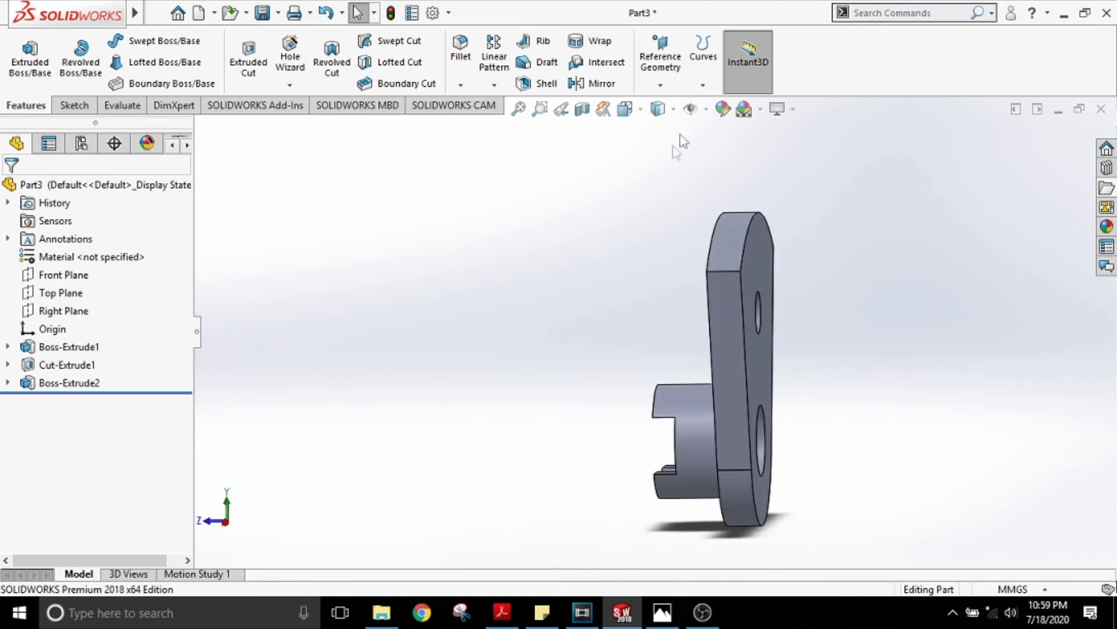
left_click(643, 110)
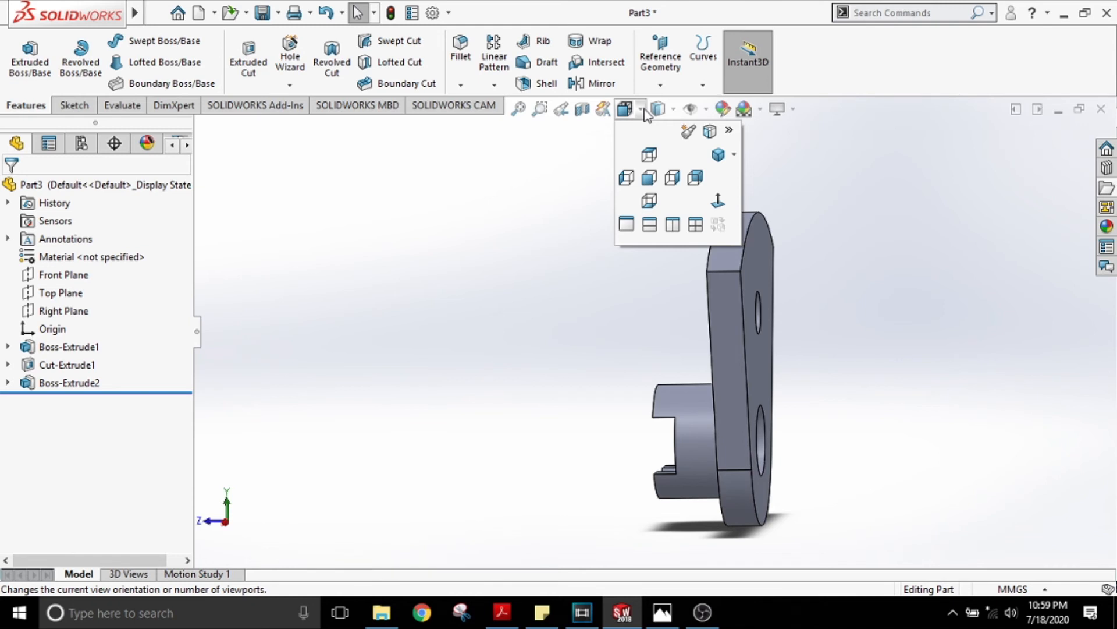
left_click(695, 178)
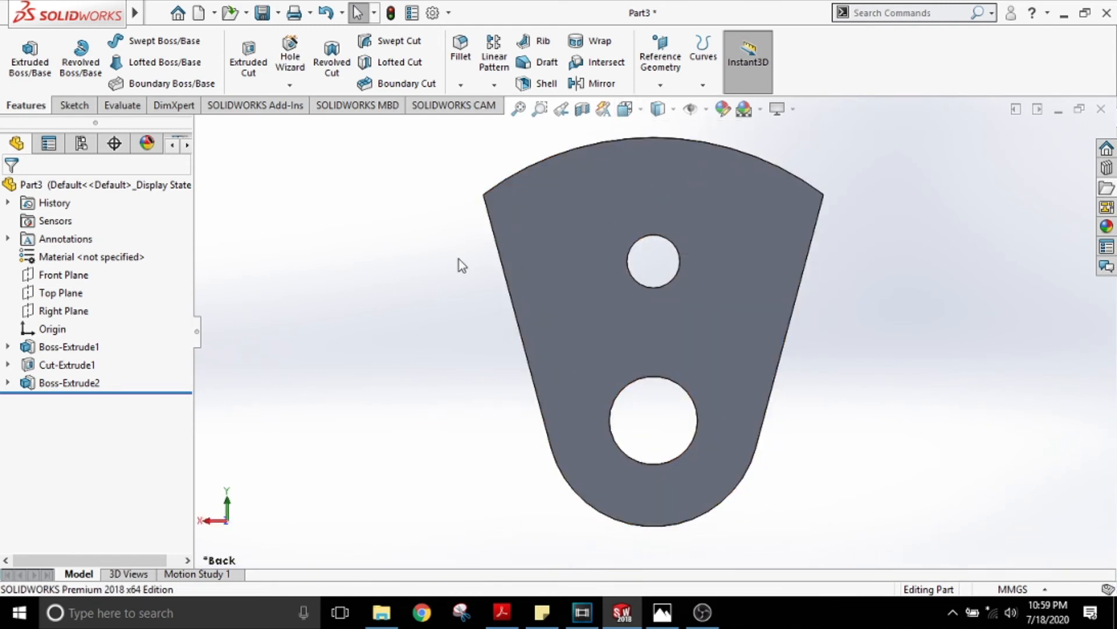
left_click(582, 230)
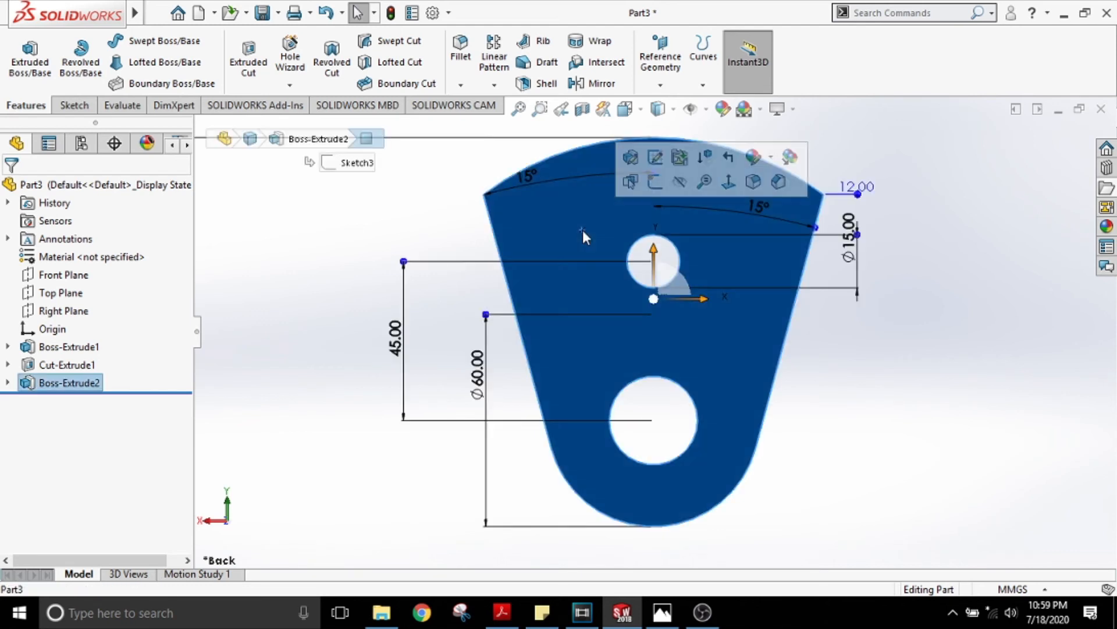
left_click(74, 105)
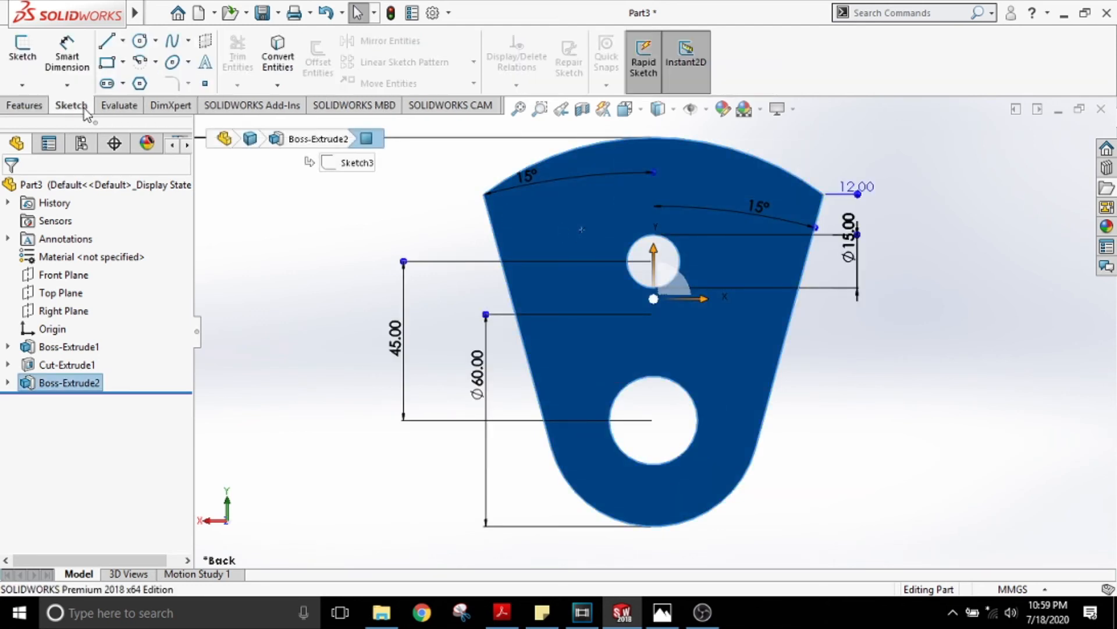
left_click(22, 54)
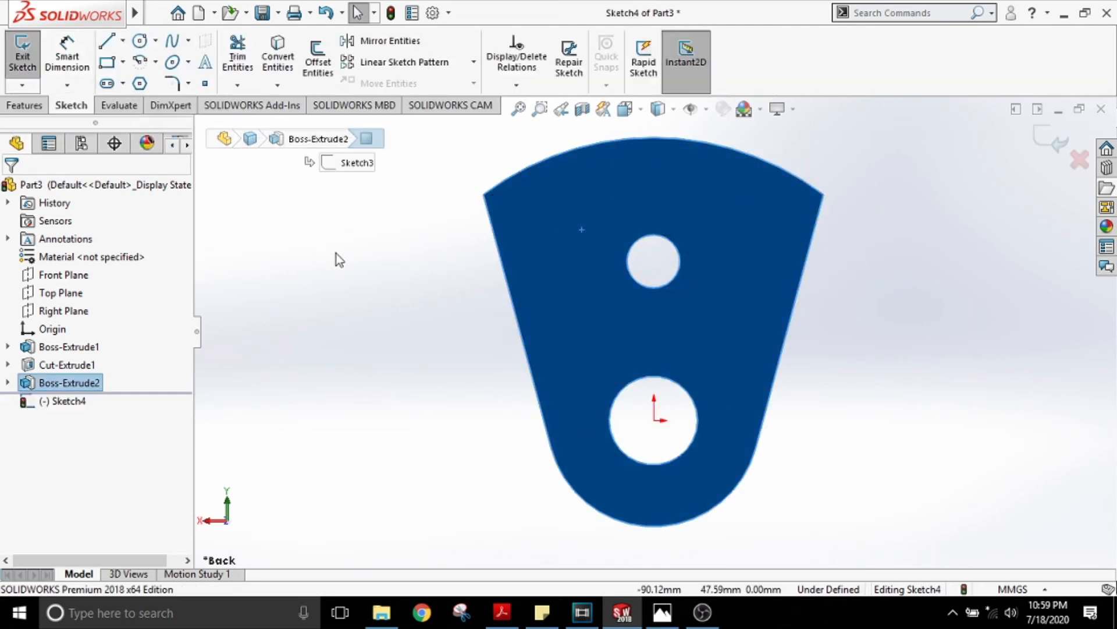
Draw a circle centred on the origin, with its radius matching the plate's outer arc edge
left_click(140, 42)
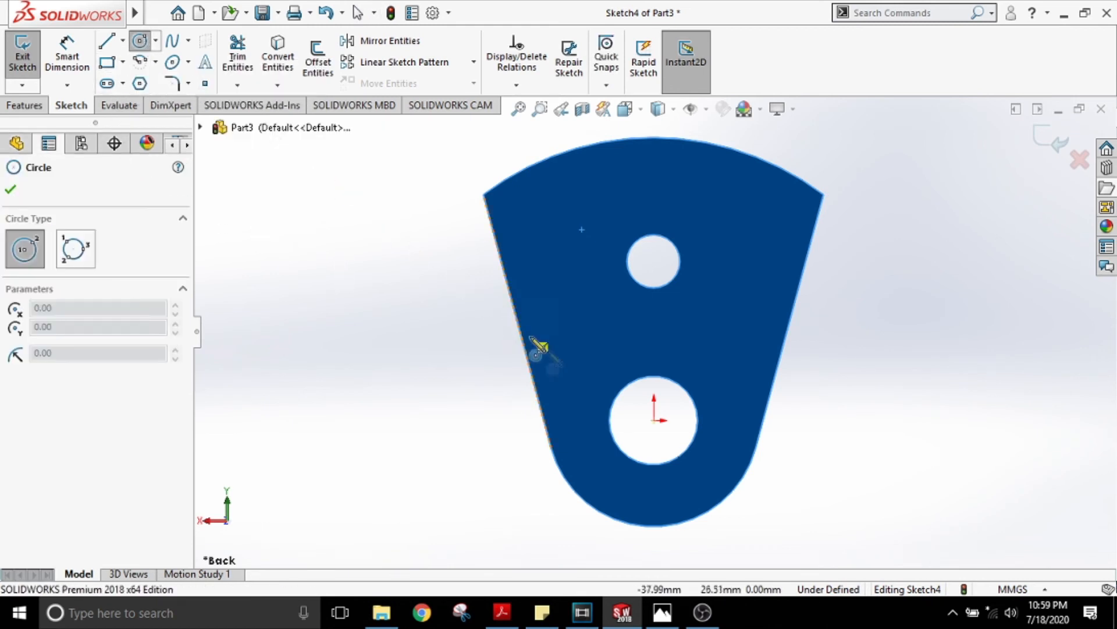
left_click(654, 420)
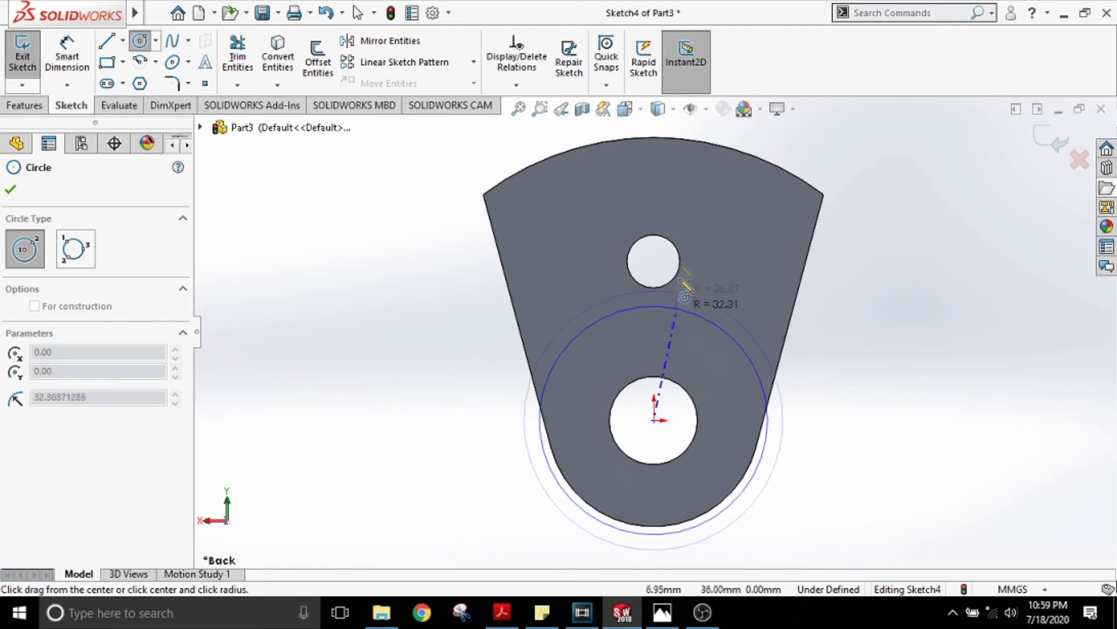
left_click(562, 172)
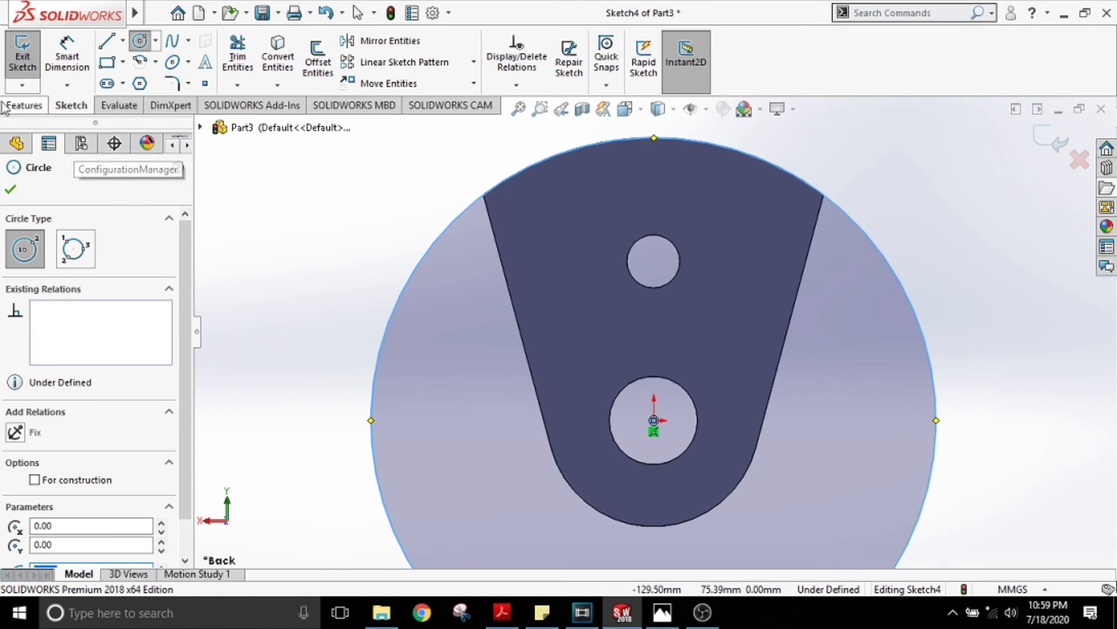
Offset the large circle 12 mm inward in one direction only, checking the distance in the reference drawing
left_click(327, 81)
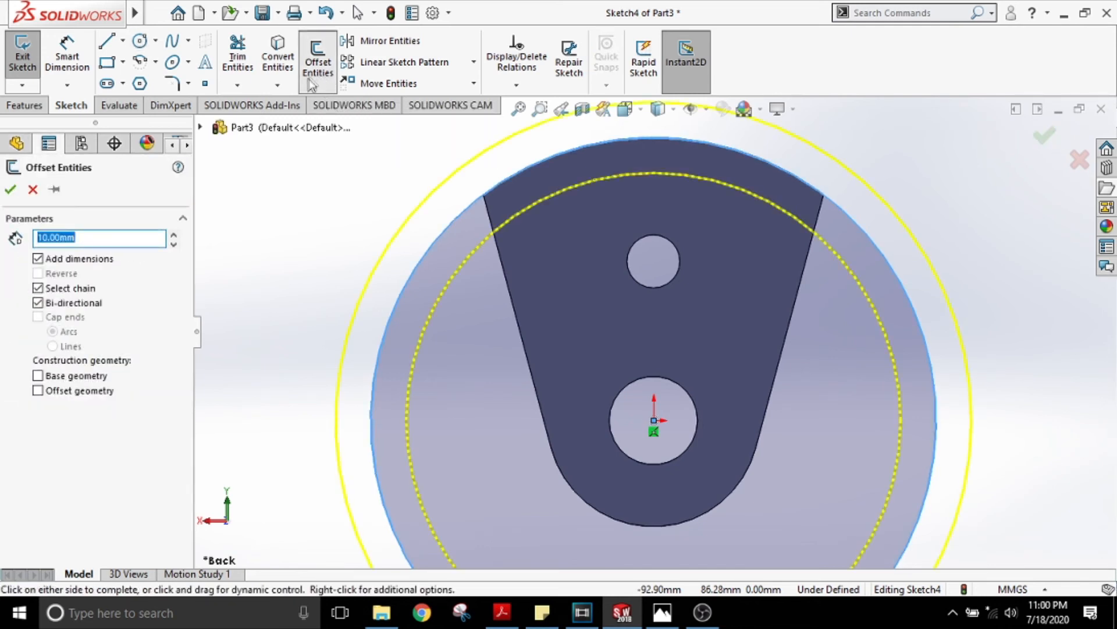
left_click(91, 306)
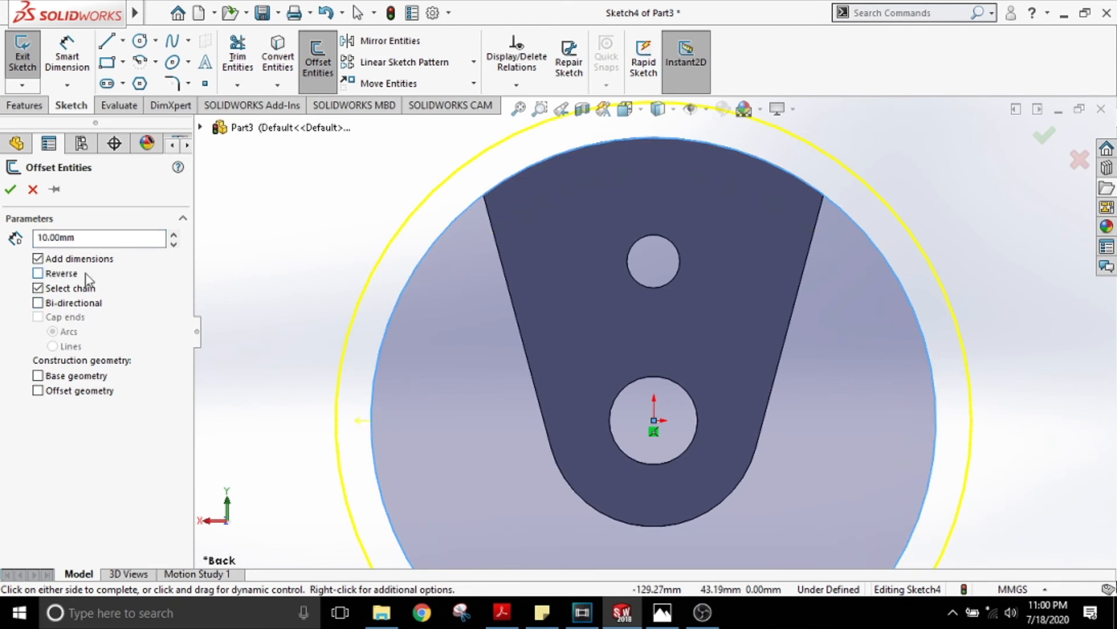
left_click(54, 279)
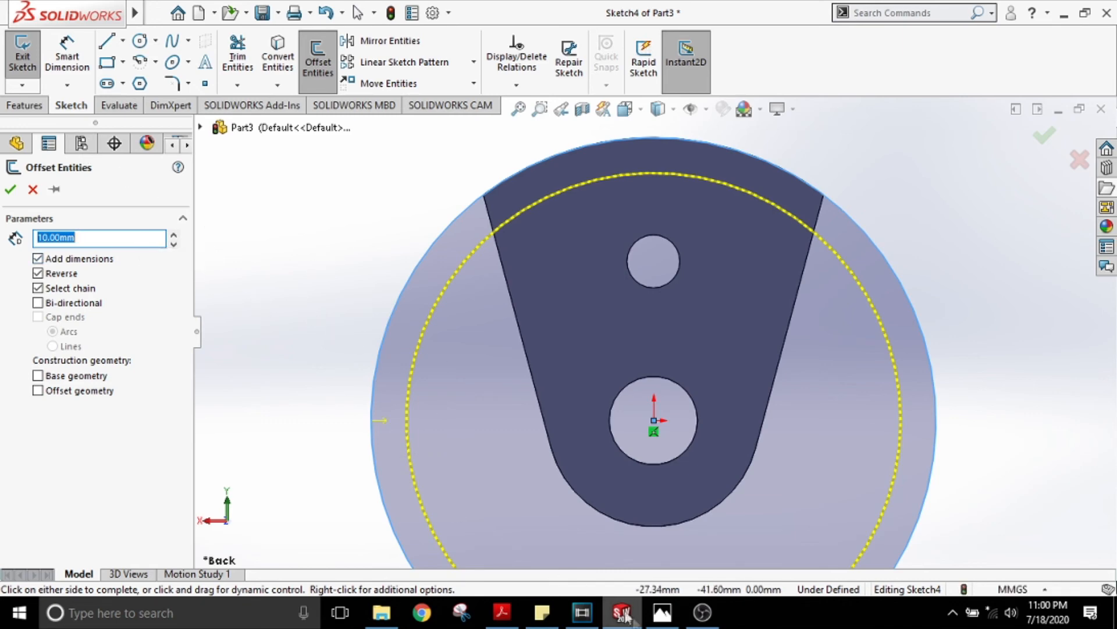
left_click(662, 612)
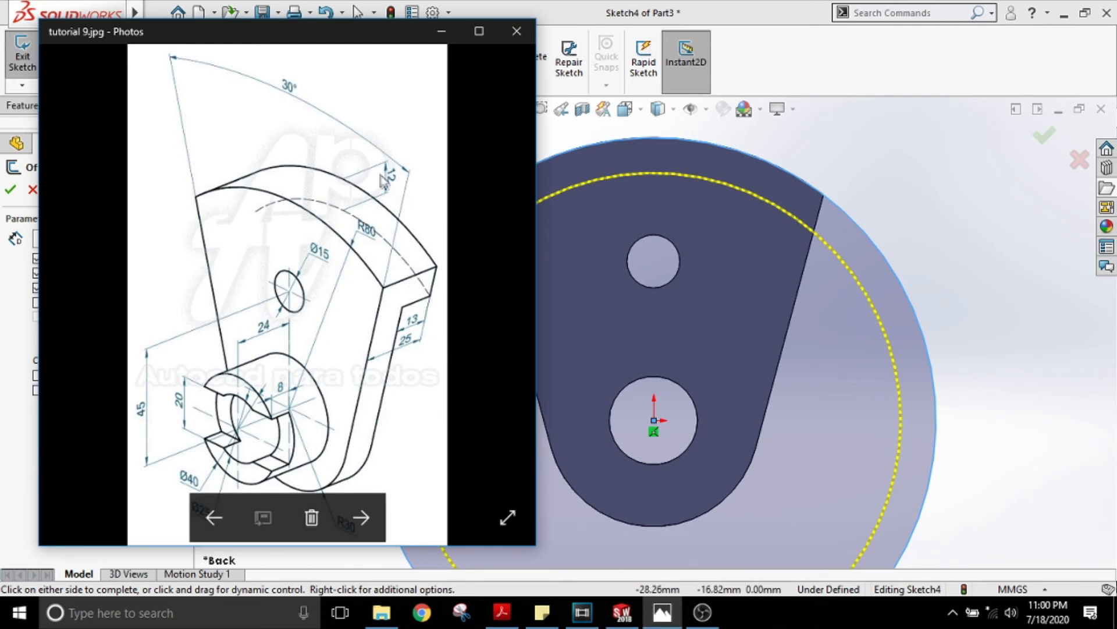
left_click(441, 31)
double_click(53, 238)
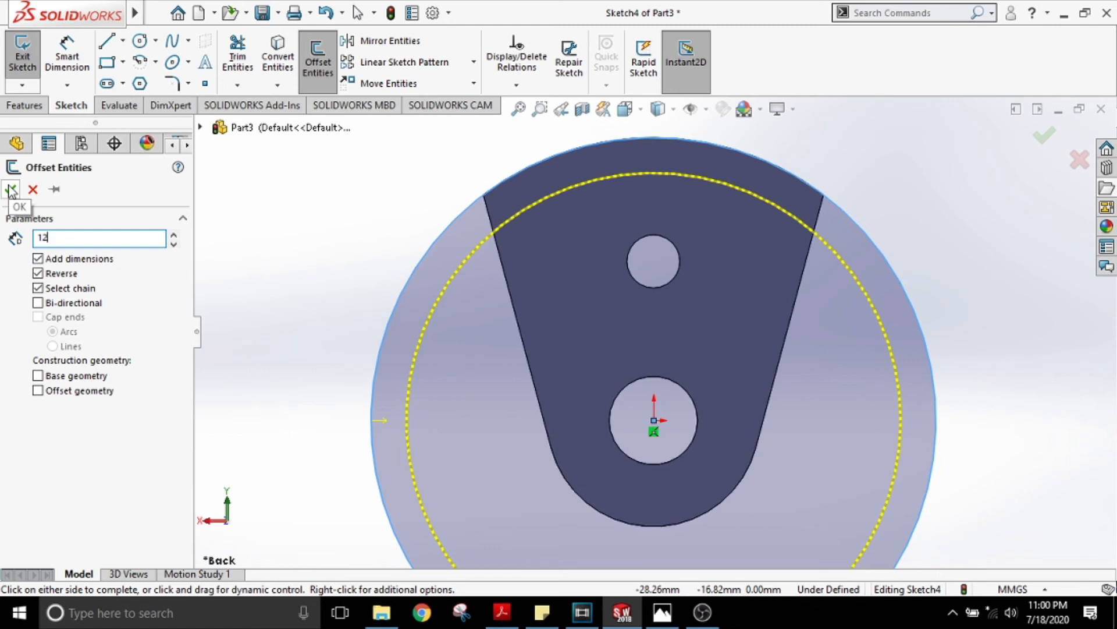
type("12")
key("Return")
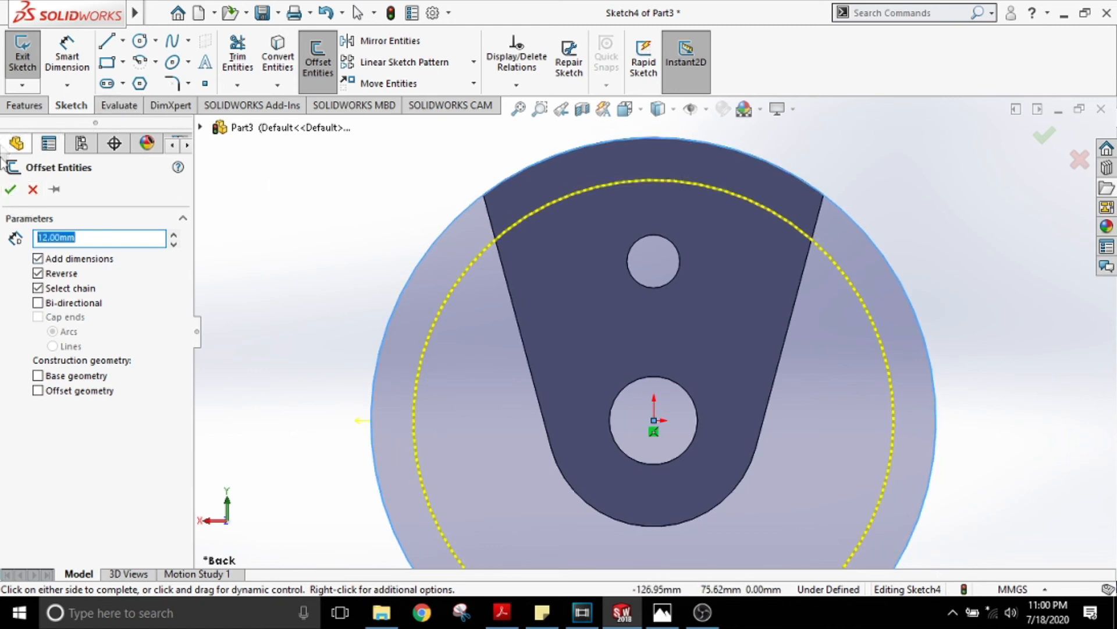
left_click(10, 189)
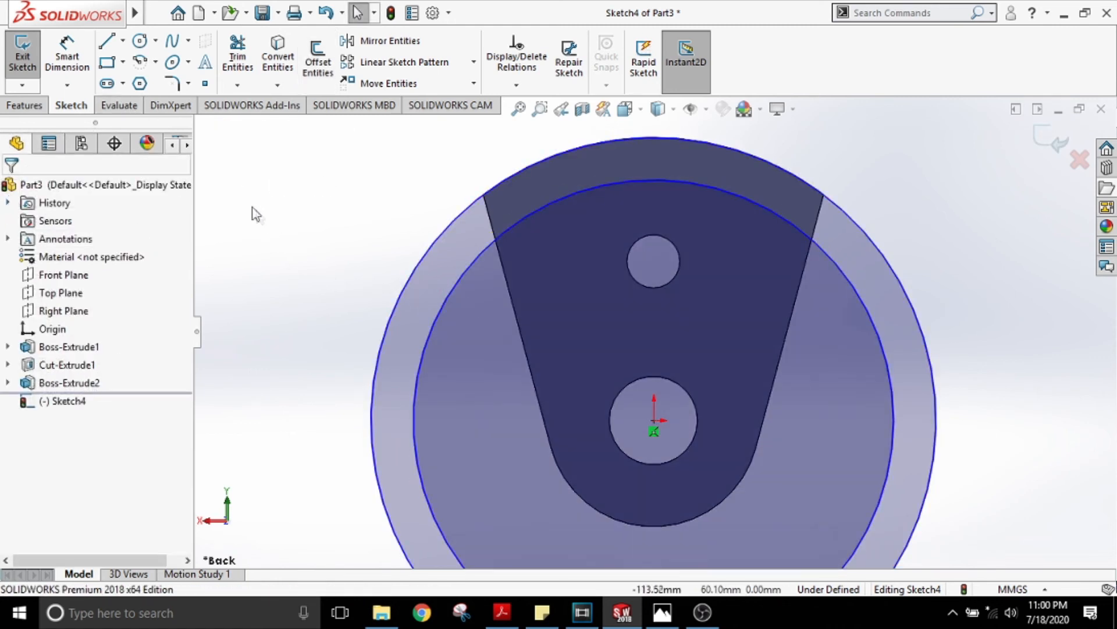
Draw a line from each upper corner of the plate down along its slanted side edge, ending past the inner circle
left_click(109, 43)
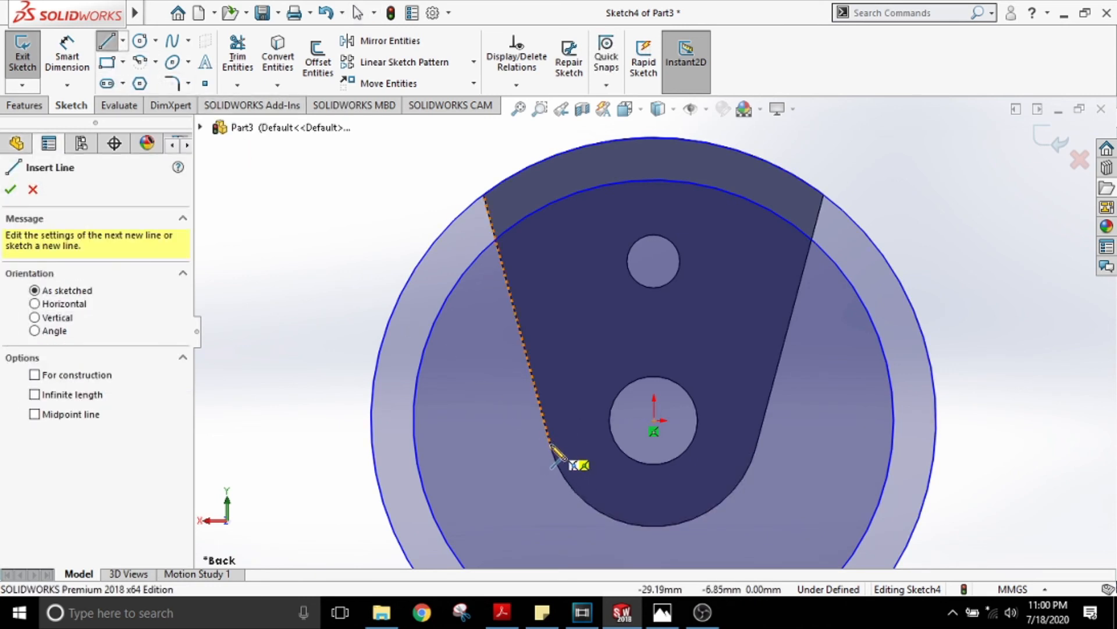
left_click(484, 194)
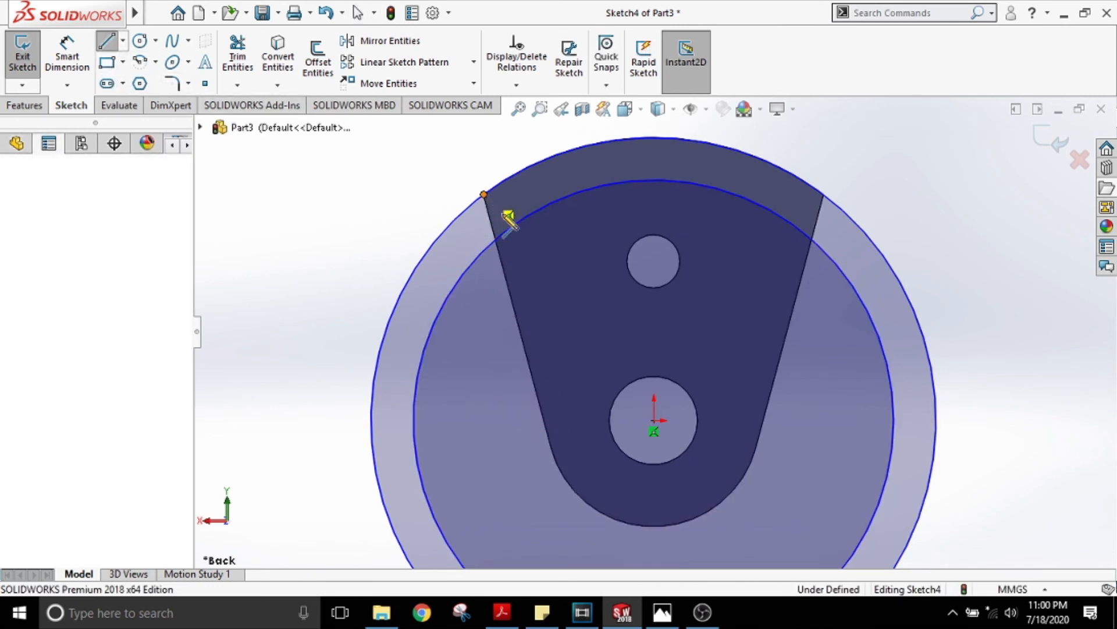
left_click(510, 292)
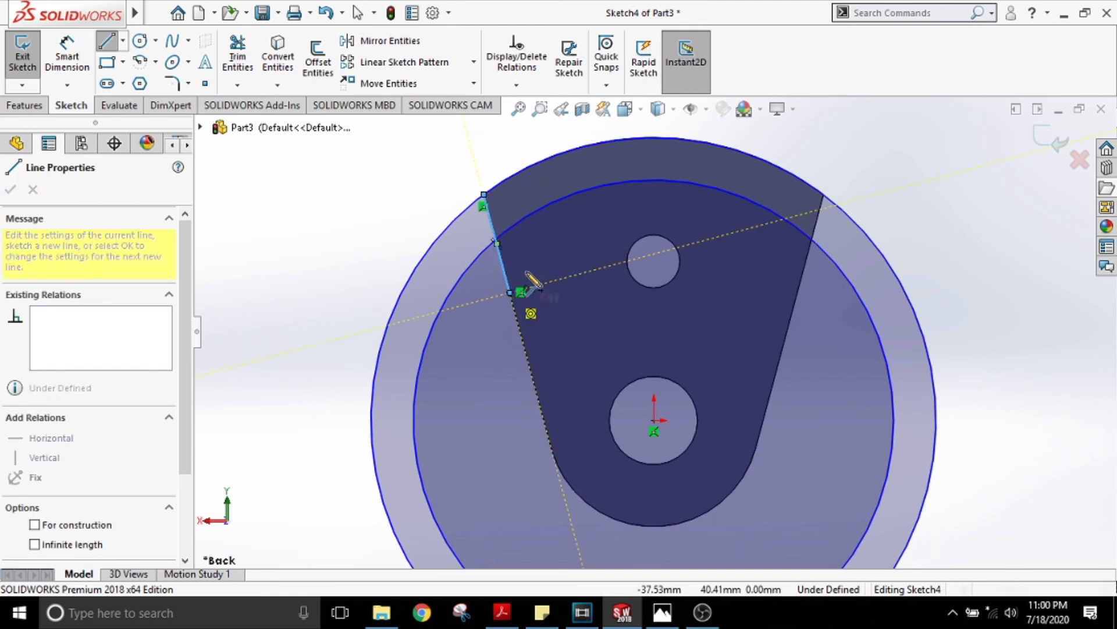
key("Escape")
key("Escape")
left_click(106, 41)
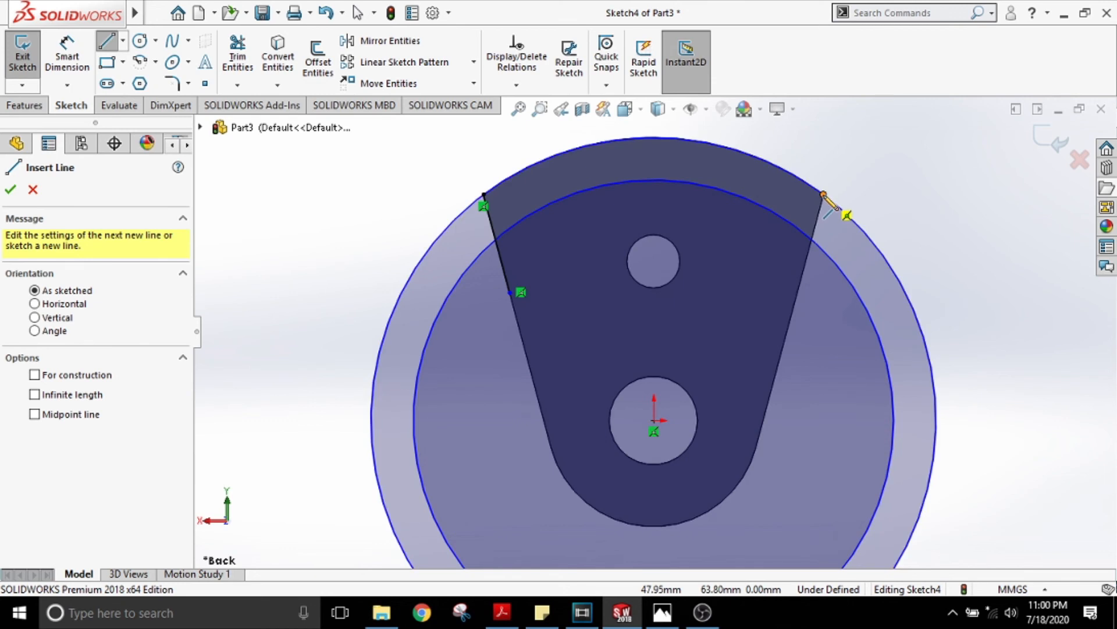
left_click(823, 194)
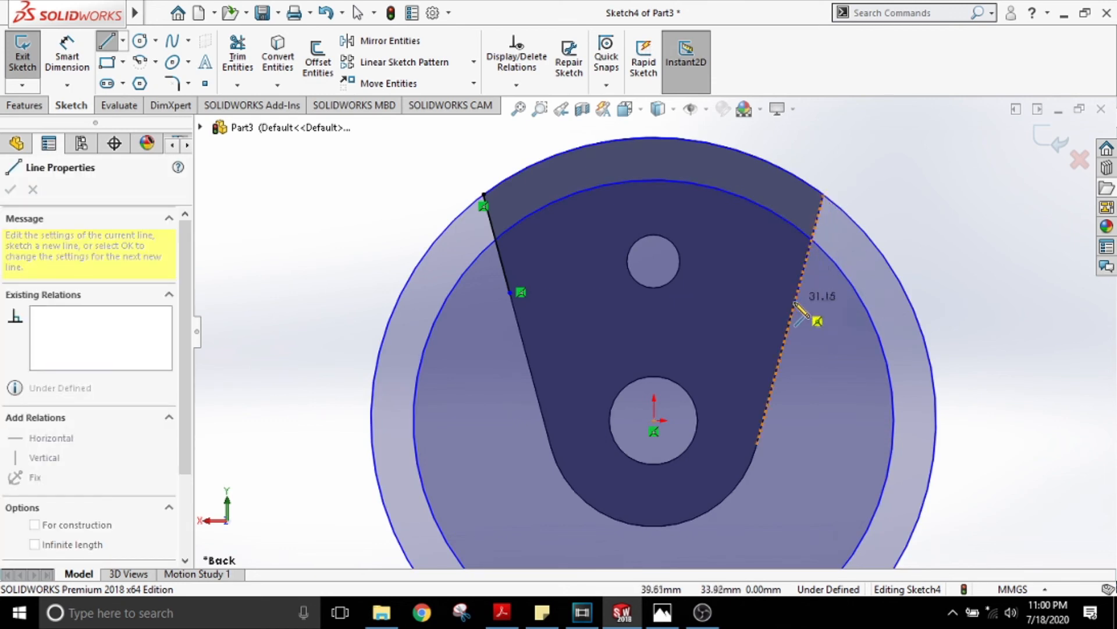
left_click(806, 301)
key("Escape")
key("Escape")
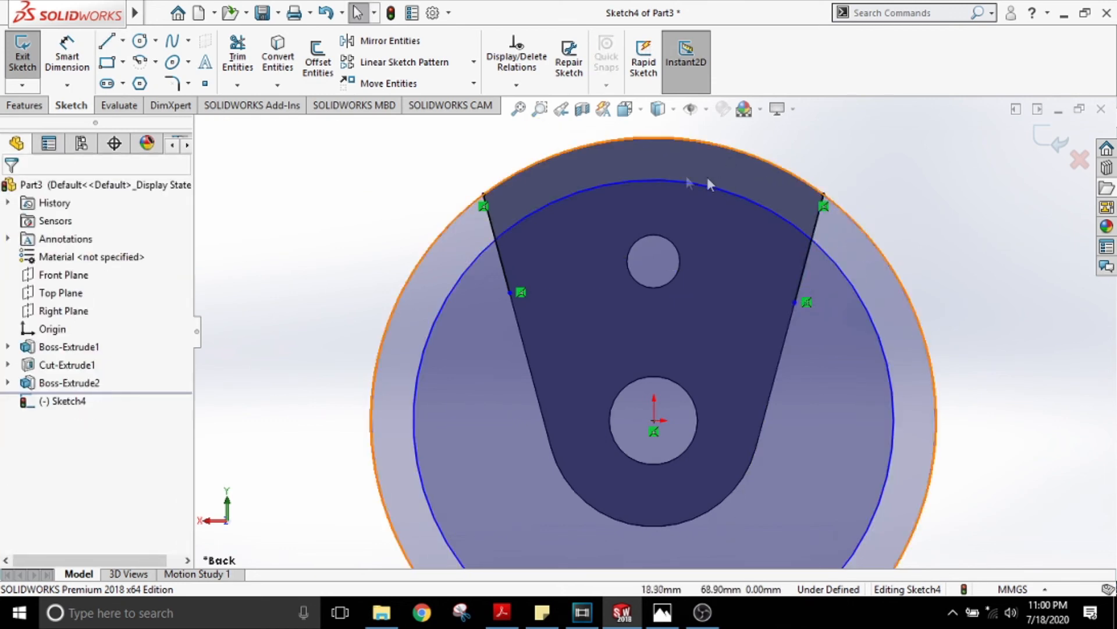
Trim both circles and the side lines down to the closed band along the plate's outer arc, and exit the sketch
left_click(250, 69)
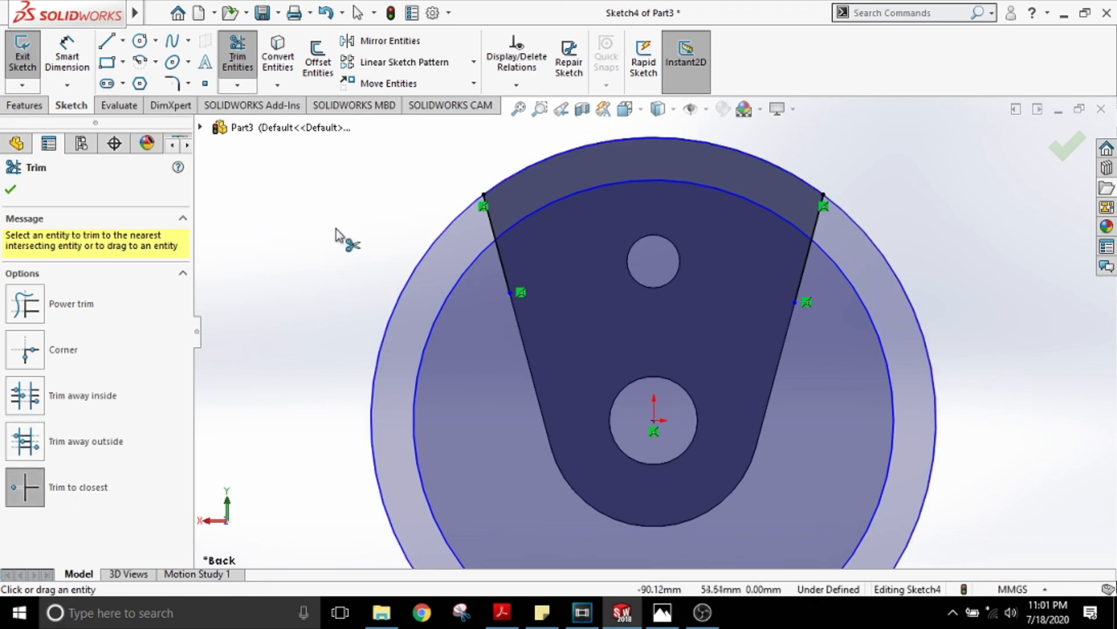
left_click(409, 276)
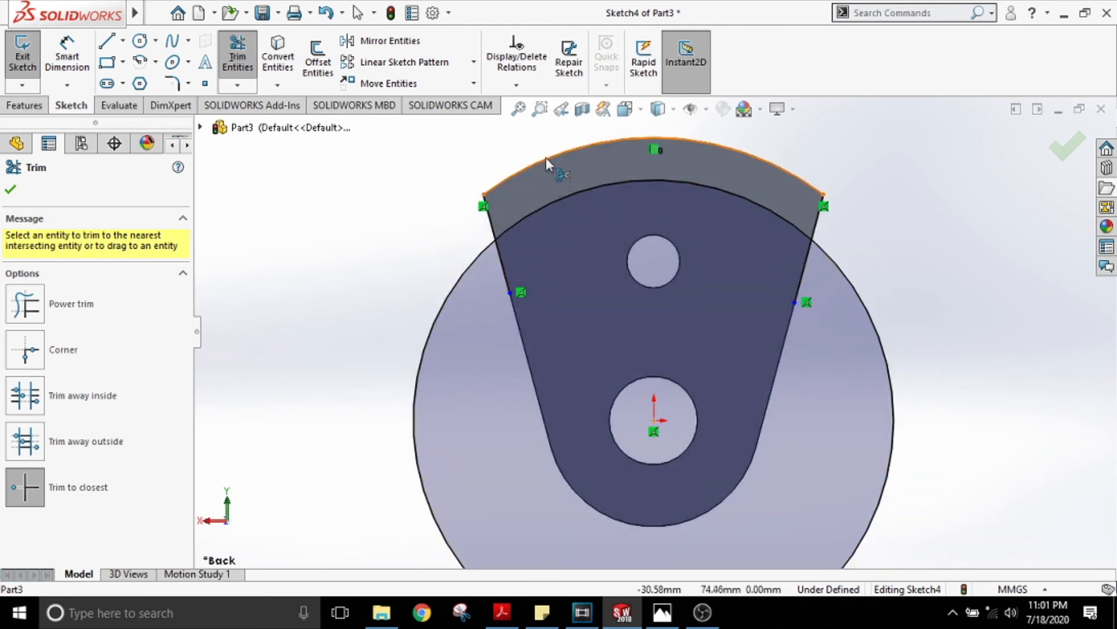
left_click(467, 275)
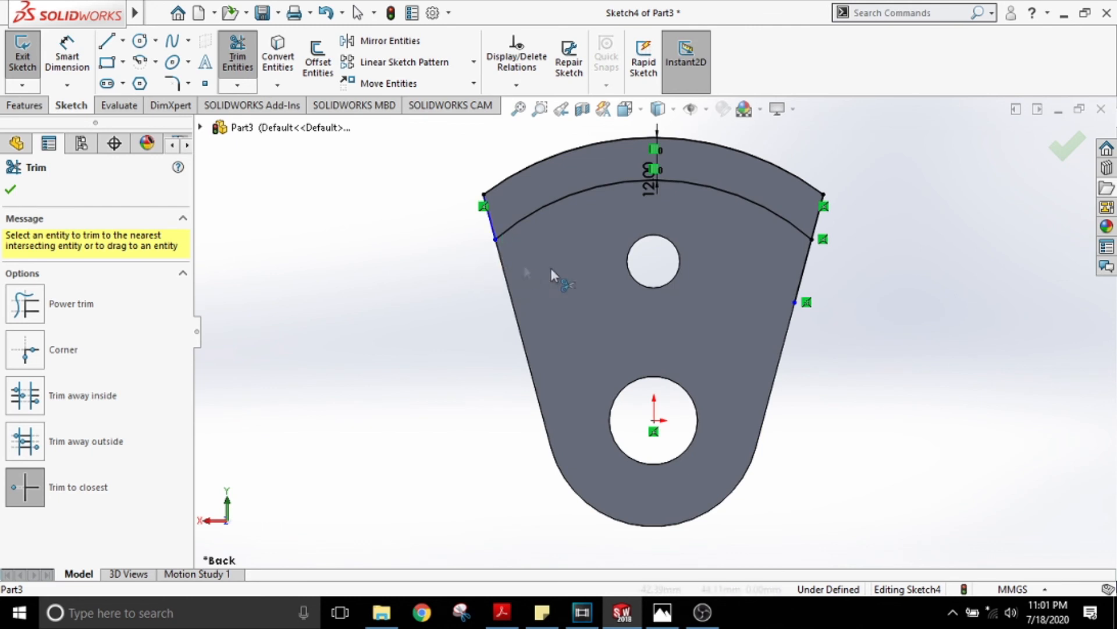
left_click(823, 269)
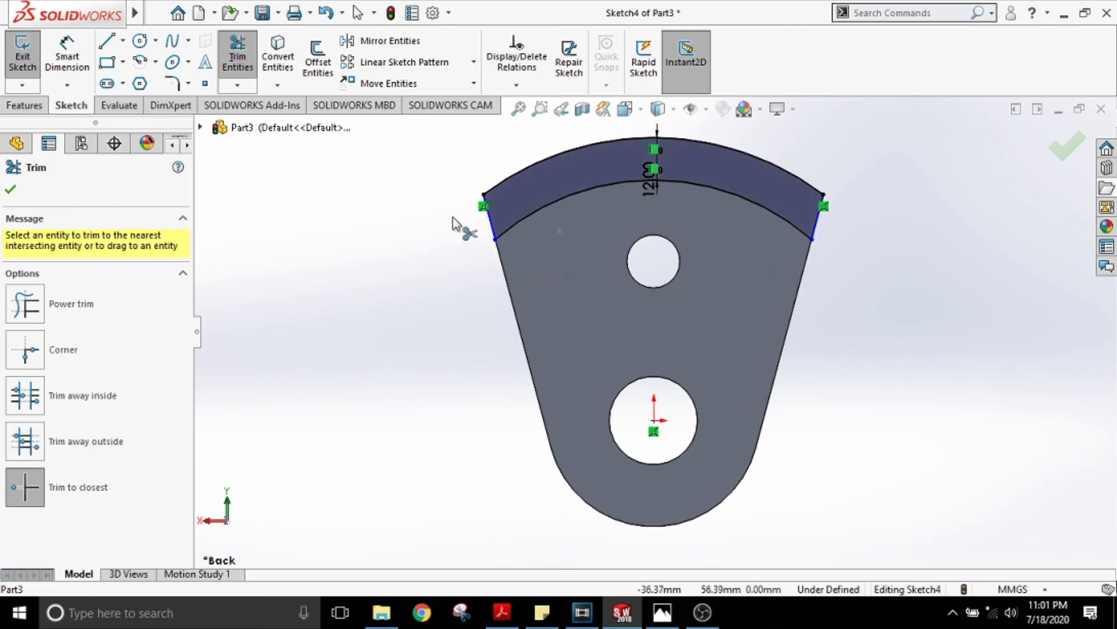
left_click(10, 189)
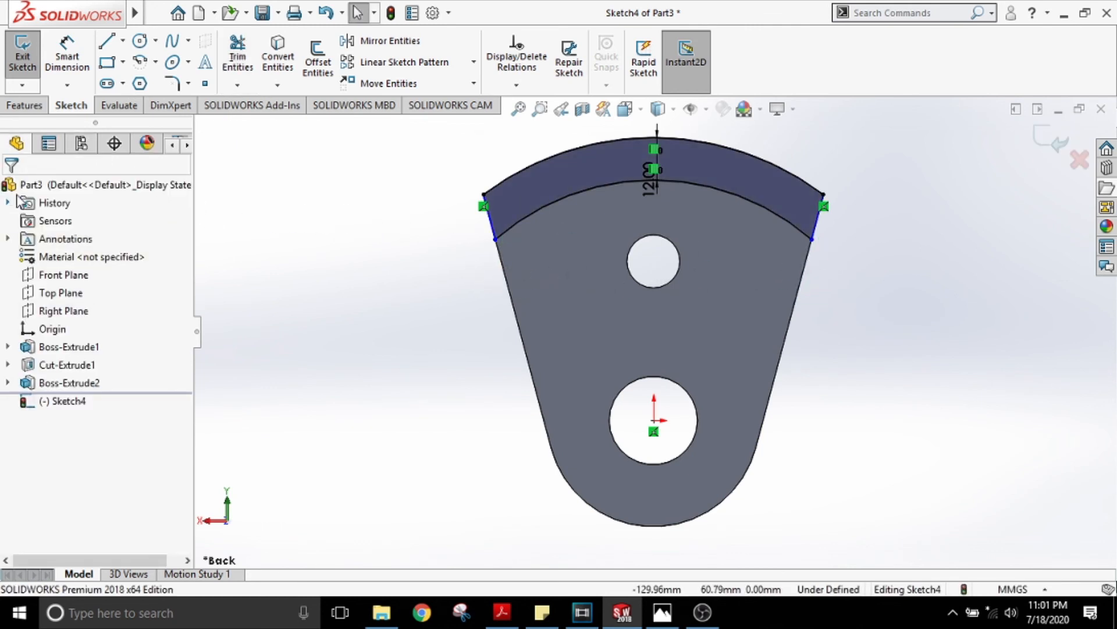
left_click(24, 70)
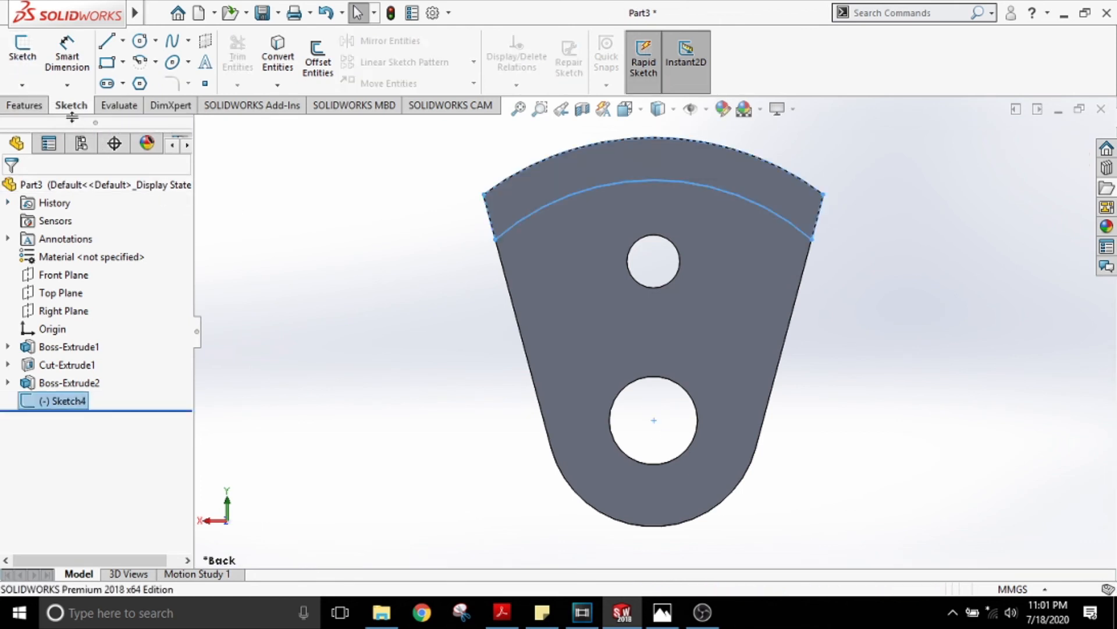
Extrude the rim band sketch 13 mm blind outward from the plate's back face, checking the depth in the reference drawing
left_click(41, 106)
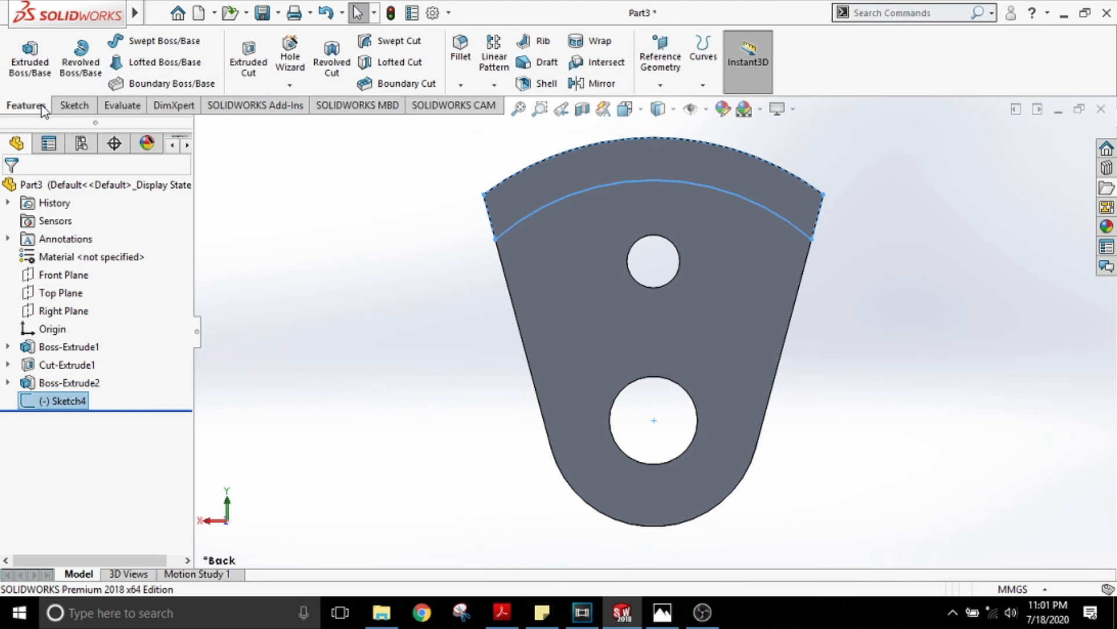
left_click(50, 55)
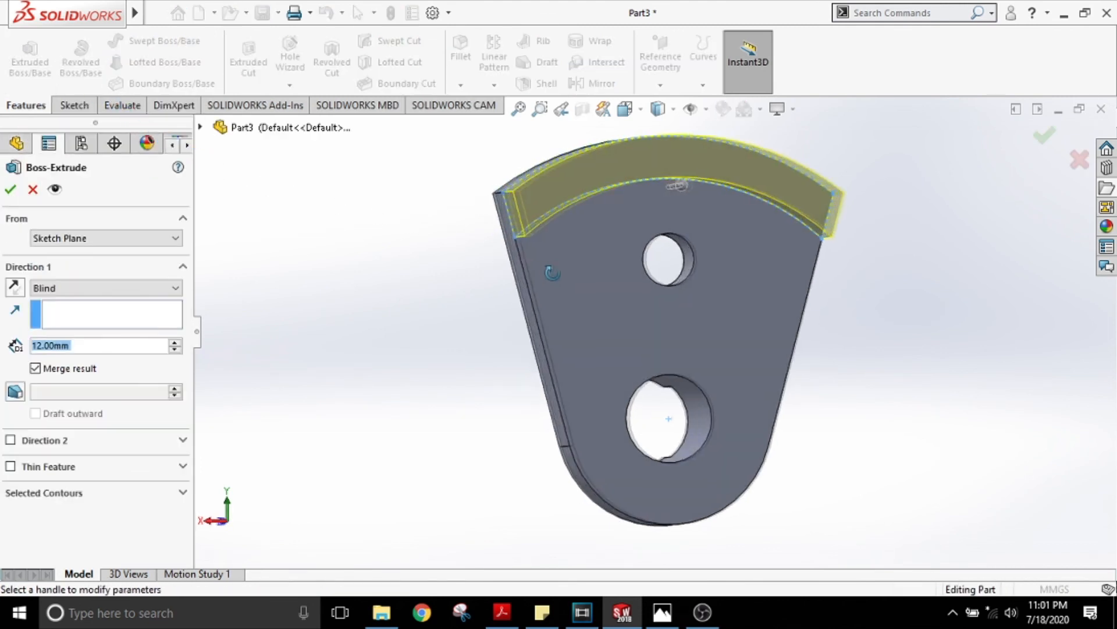
middle_click_drag(552, 273, 650, 329)
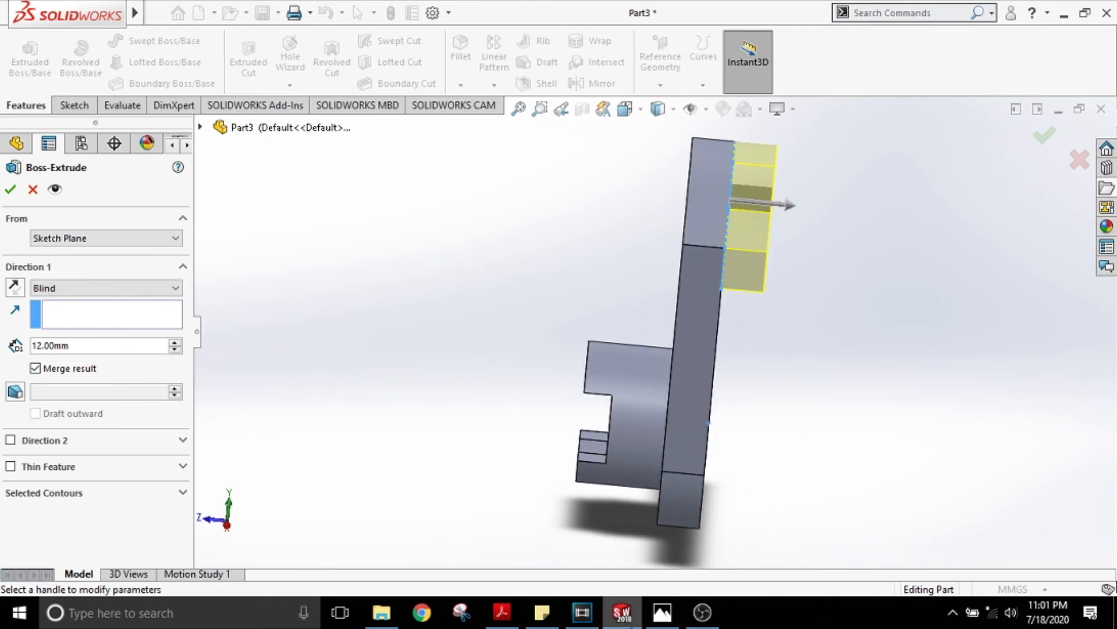
left_click(662, 613)
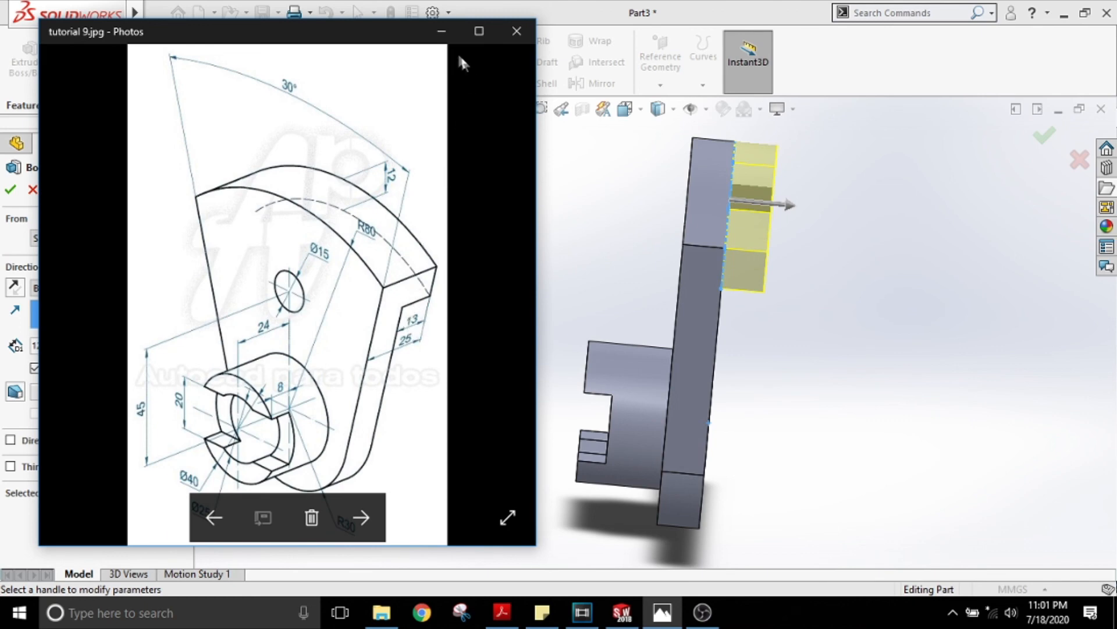
left_click(442, 30)
double_click(39, 346)
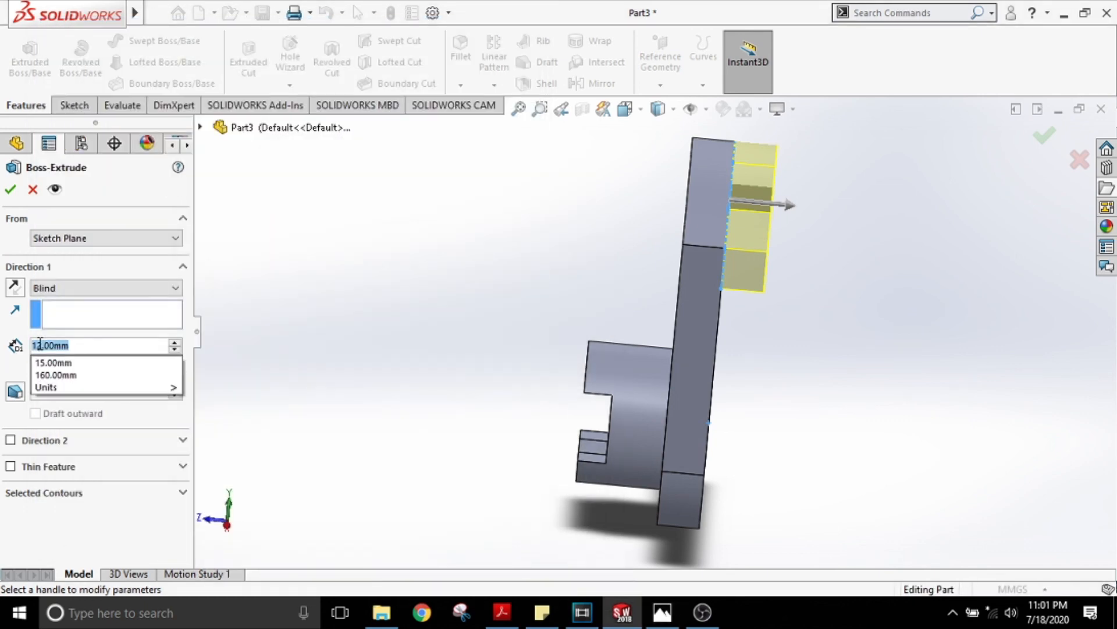
type("13")
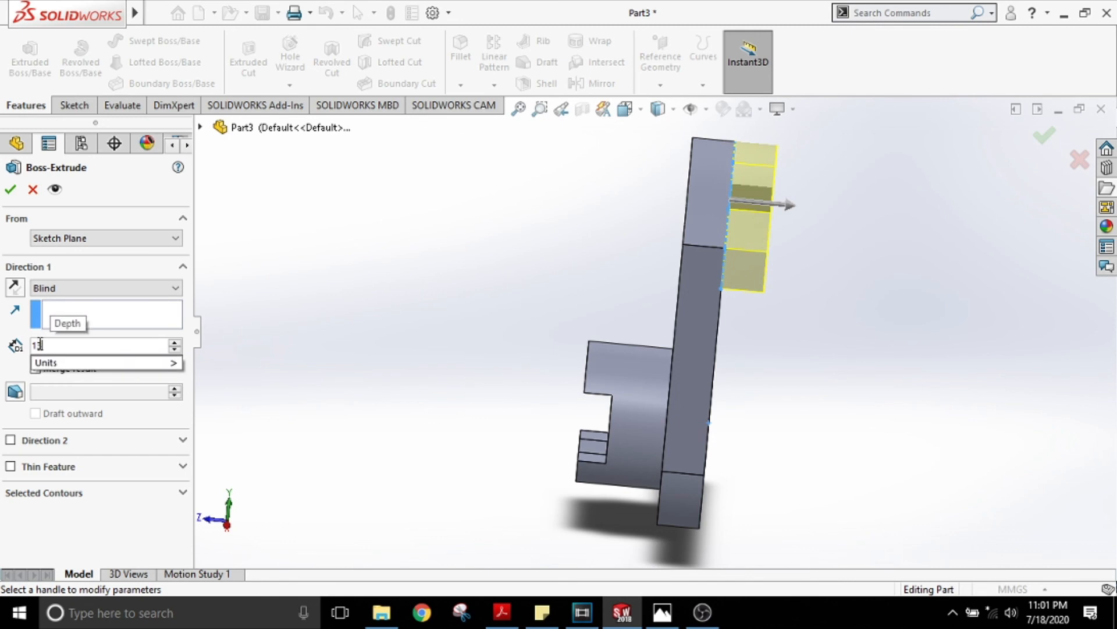
mouse_move(65, 366)
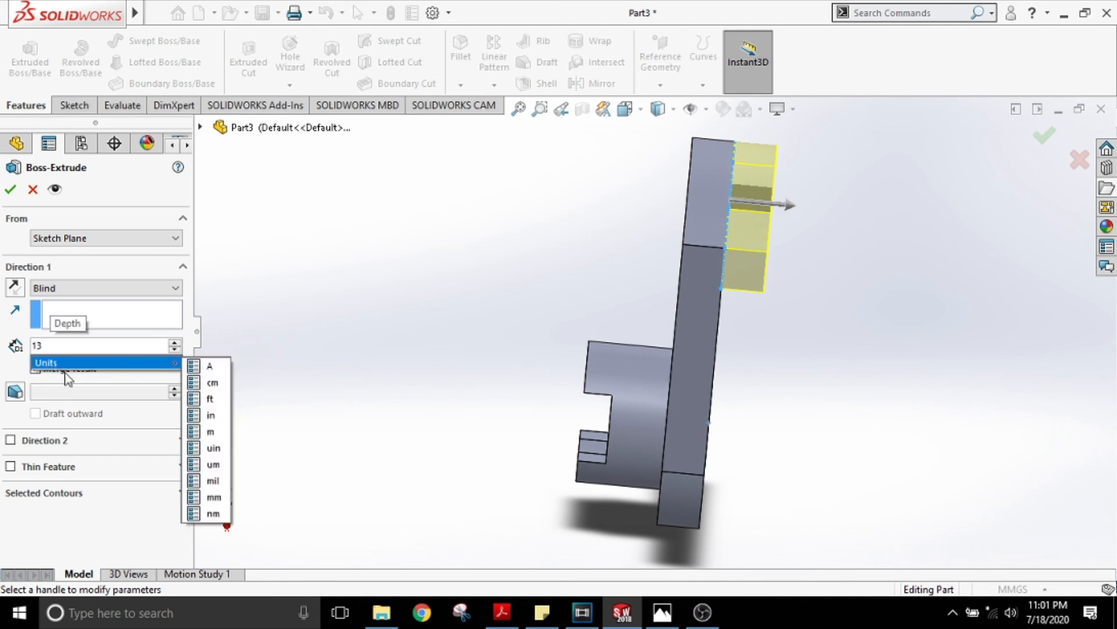
left_click(213, 497)
left_click(16, 189)
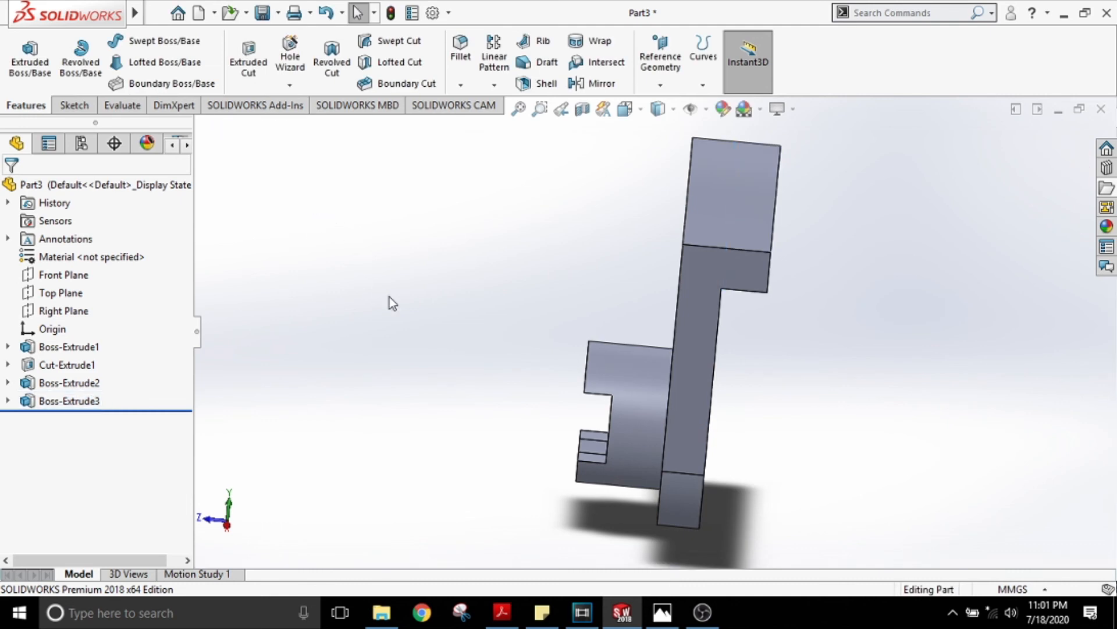
View the part in isometric orientation and compare its shape with the tutorial 9 reference drawing
left_click(642, 111)
left_click(640, 109)
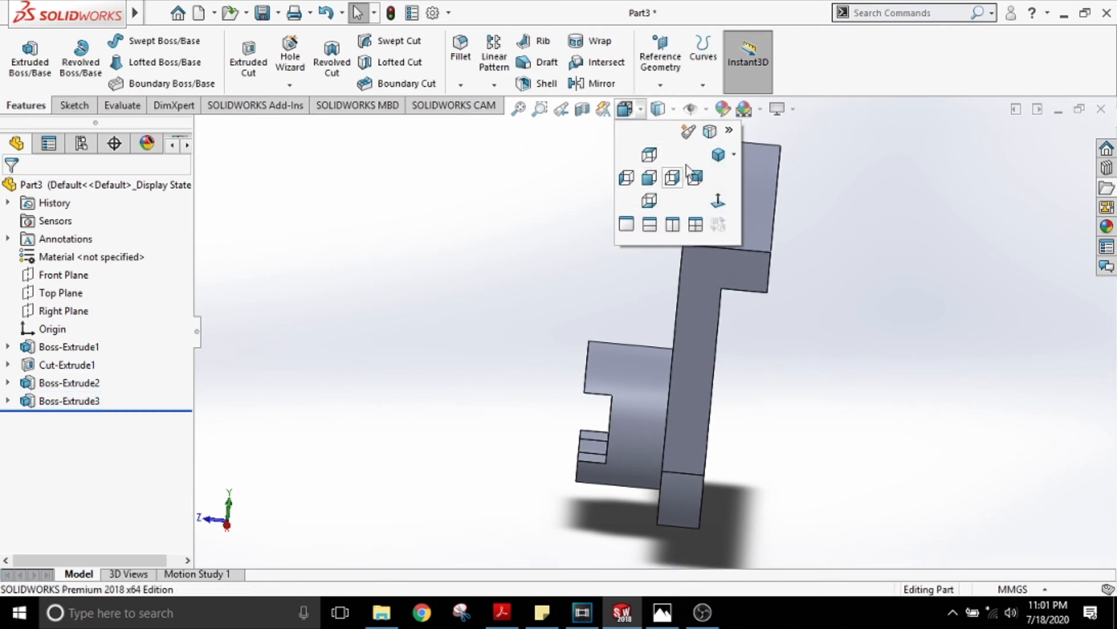
left_click(718, 155)
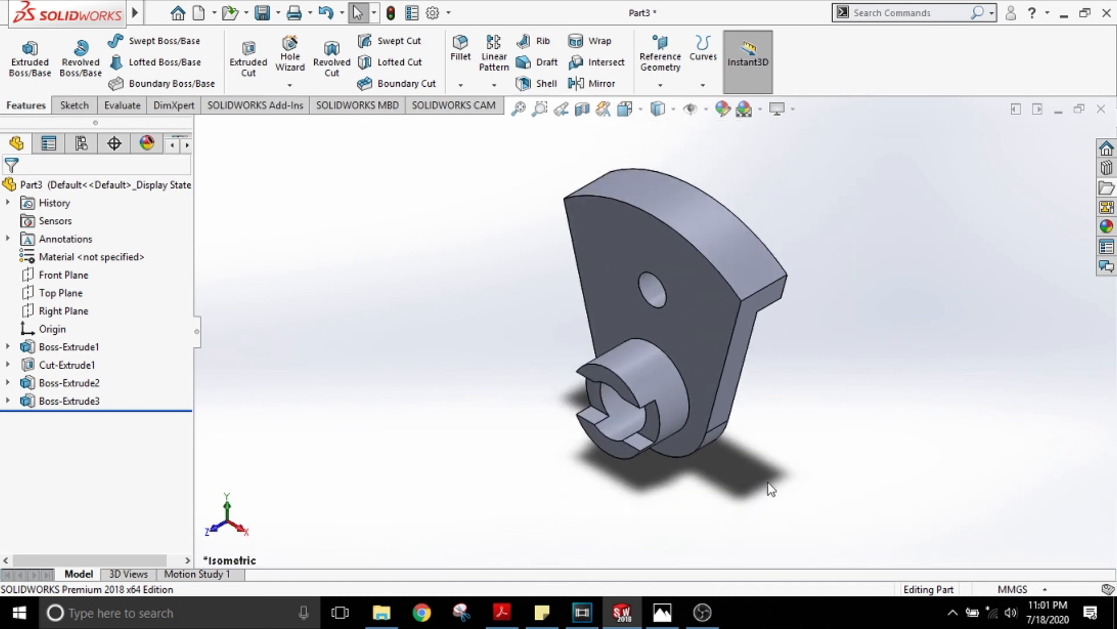
left_click(662, 611)
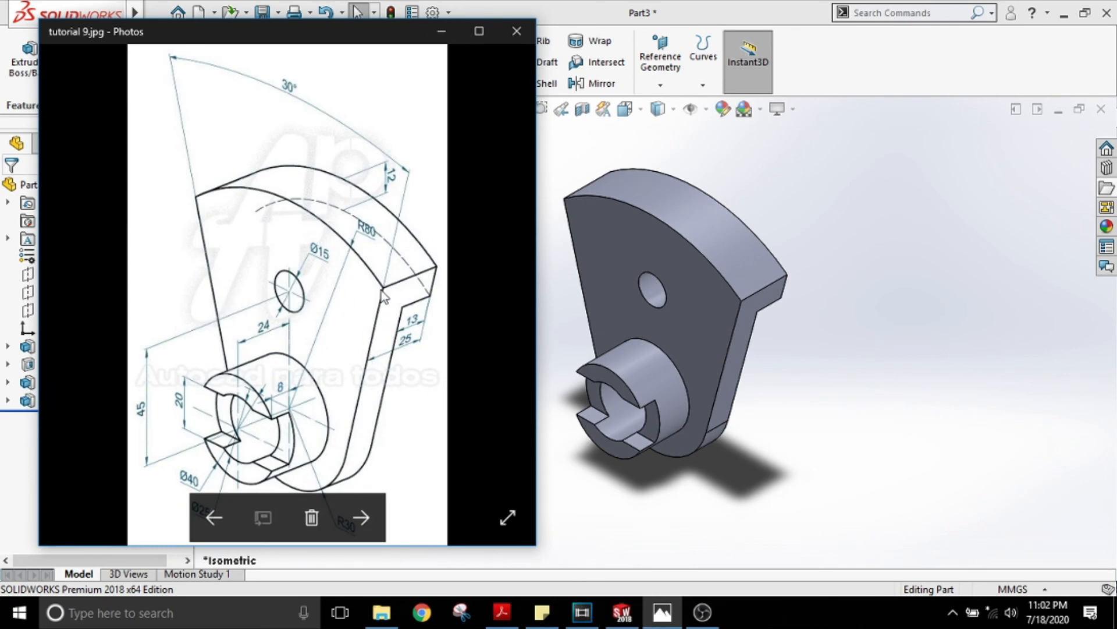
left_click(441, 33)
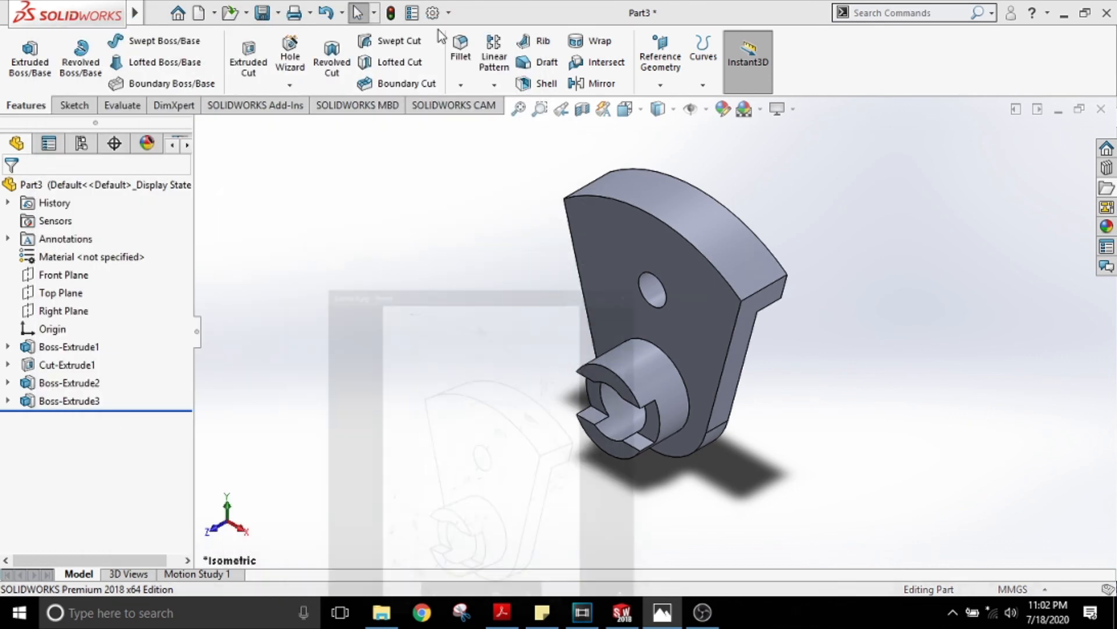